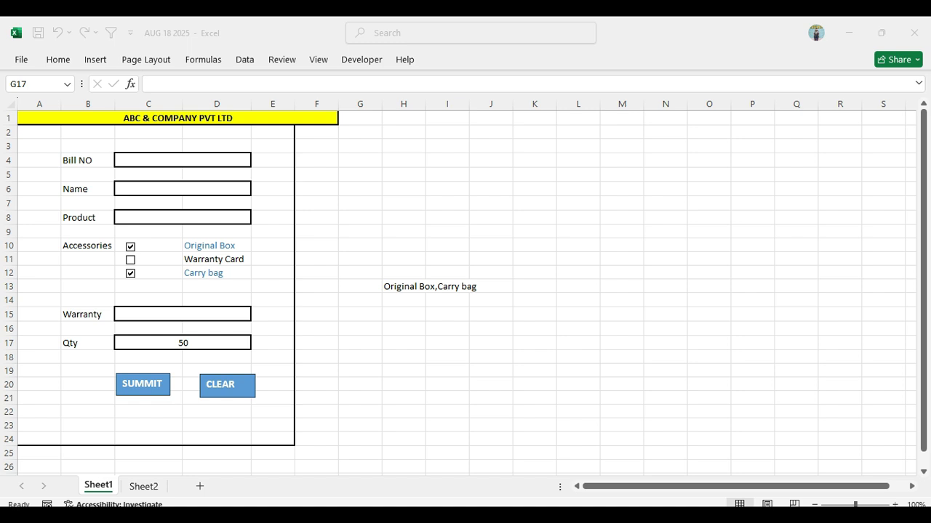
# Review the records on Sheet2, then enter bill number 9 and the customer's name in the Sheet1 form
pyautogui.click(144, 486)
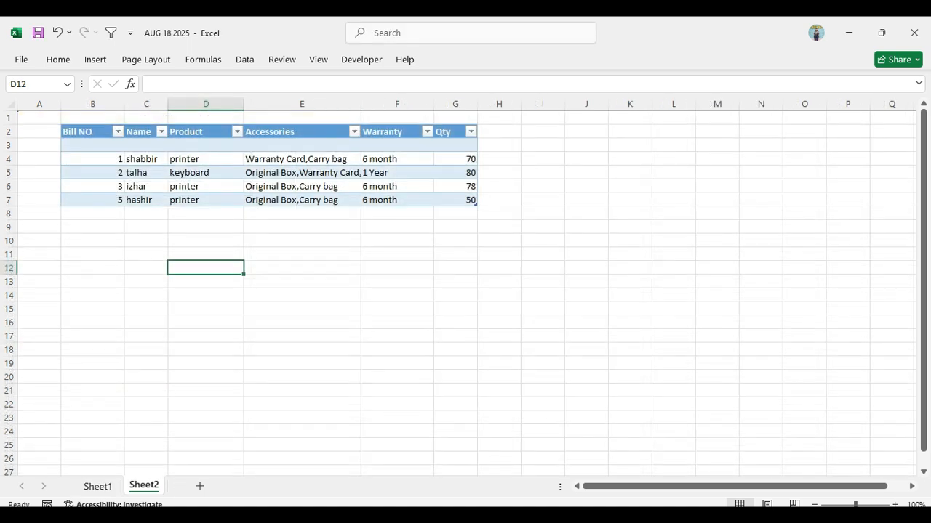
pyautogui.click(98, 486)
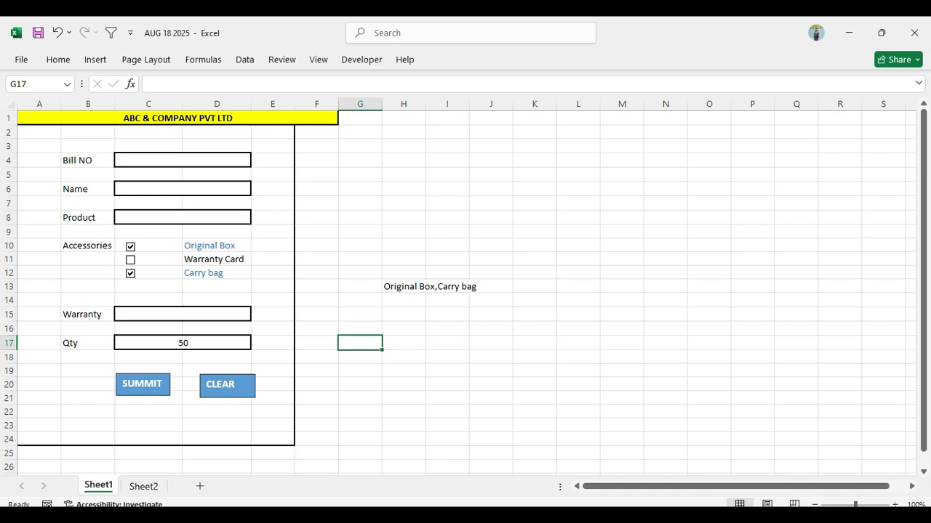
pyautogui.click(183, 160)
pyautogui.write('9')
pyautogui.press('Return')
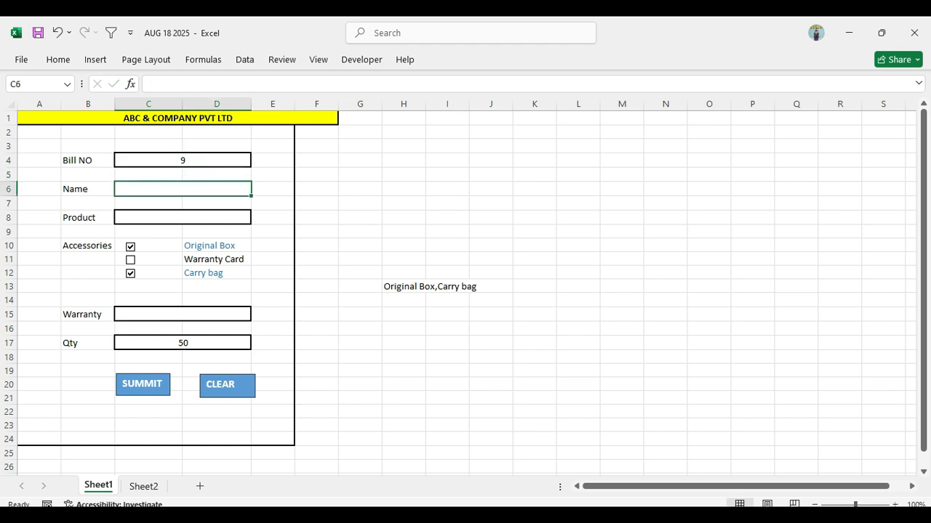
pyautogui.write('rakesh')
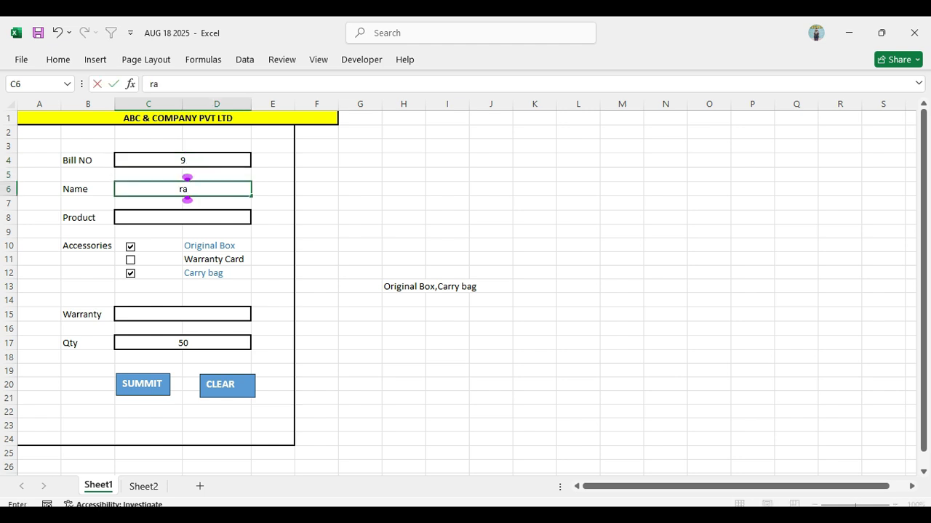
pyautogui.press('Return')
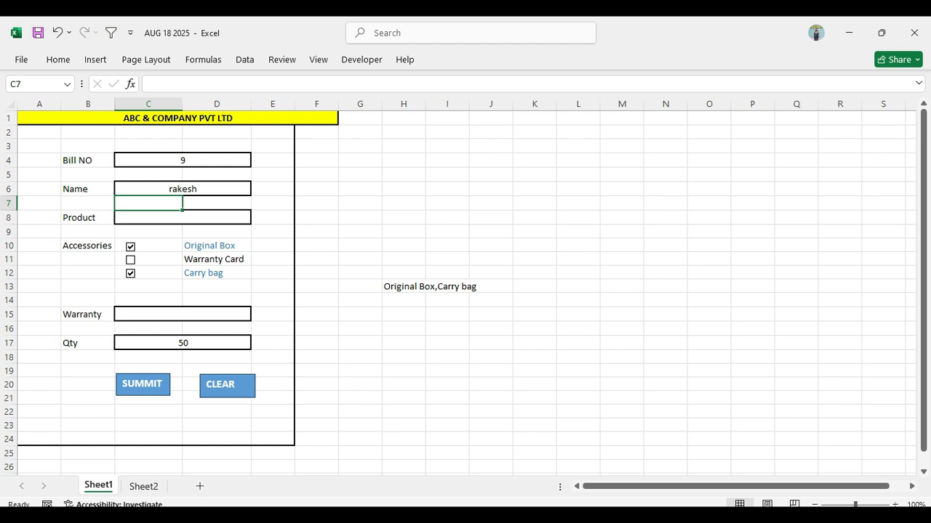
# Choose printer as the product and add Warranty Card to the selected accessories
pyautogui.press('Down')
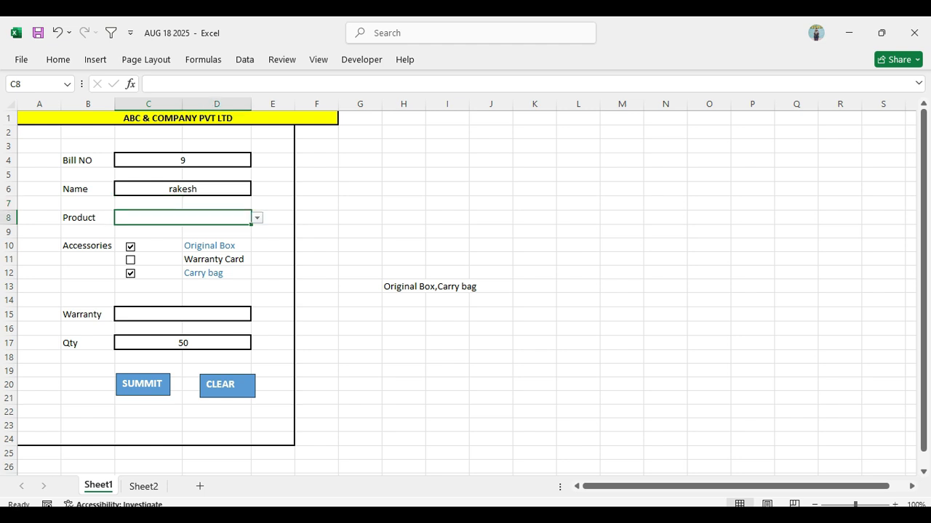
pyautogui.hotkey('alt', 'Down')
pyautogui.press('Down')
pyautogui.press('Return')
pyautogui.click(130, 260)
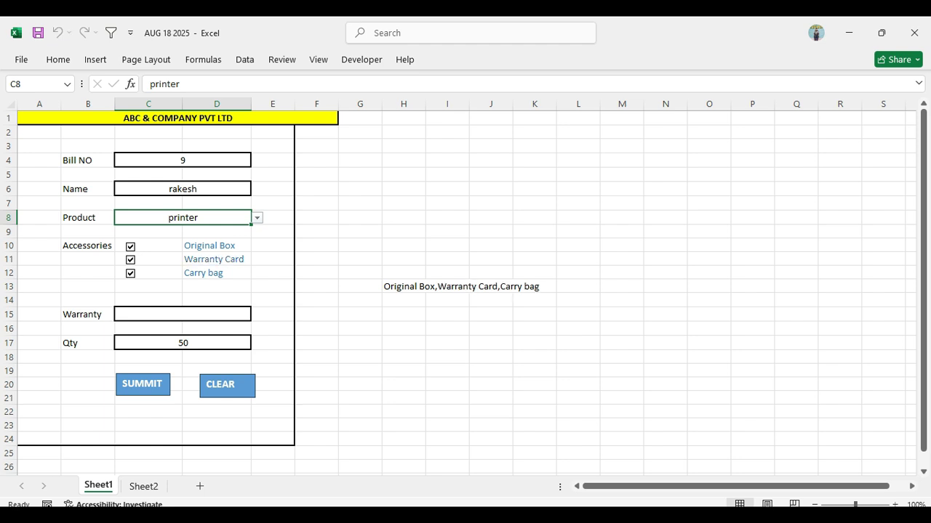
# Complete the form with a 1 Year warranty and a quantity of 40, and submit the entry
pyautogui.click(182, 314)
pyautogui.hotkey('alt', 'Down')
pyautogui.press('Down')
pyautogui.press('Return')
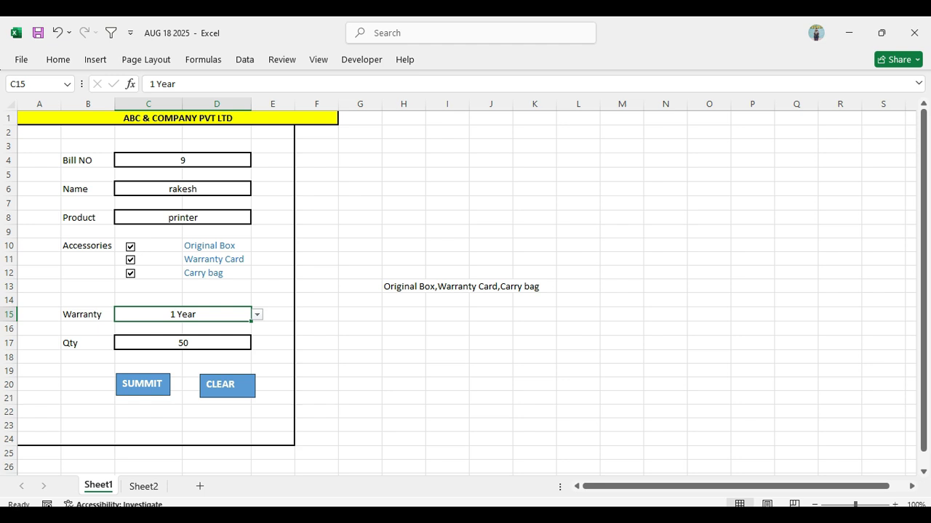
pyautogui.click(182, 343)
pyautogui.write('40')
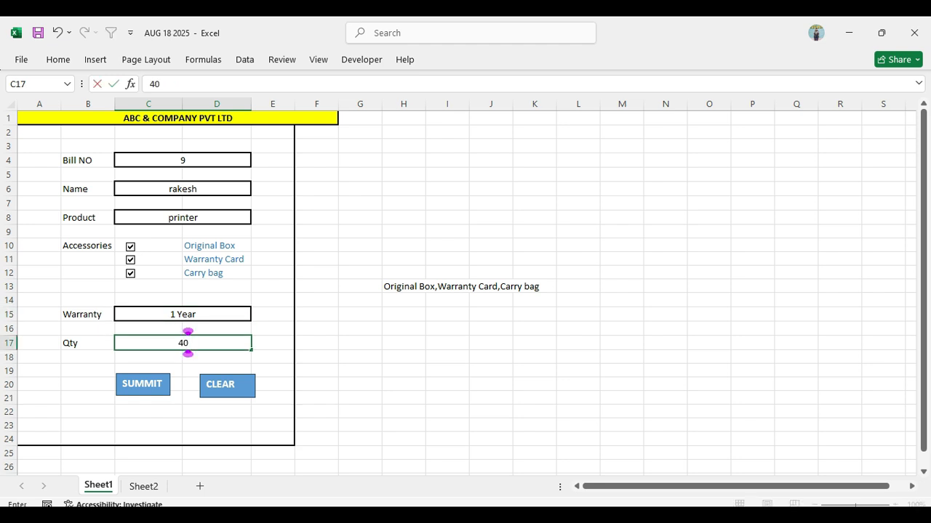
pyautogui.hotkey('ctrl', 'Return')
# Examine the submitted record in row 8 of Sheet2 and return to the form on Sheet1
pyautogui.click(144, 487)
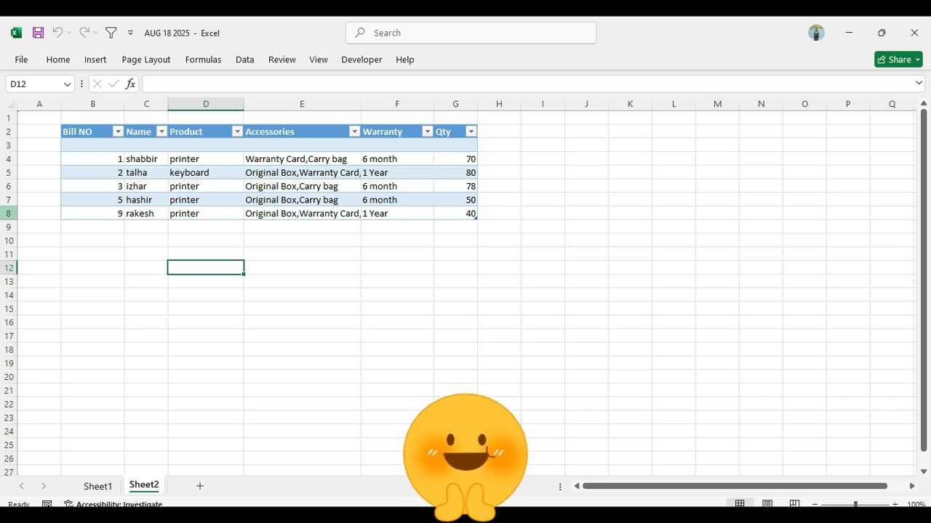
pyautogui.click(9, 213)
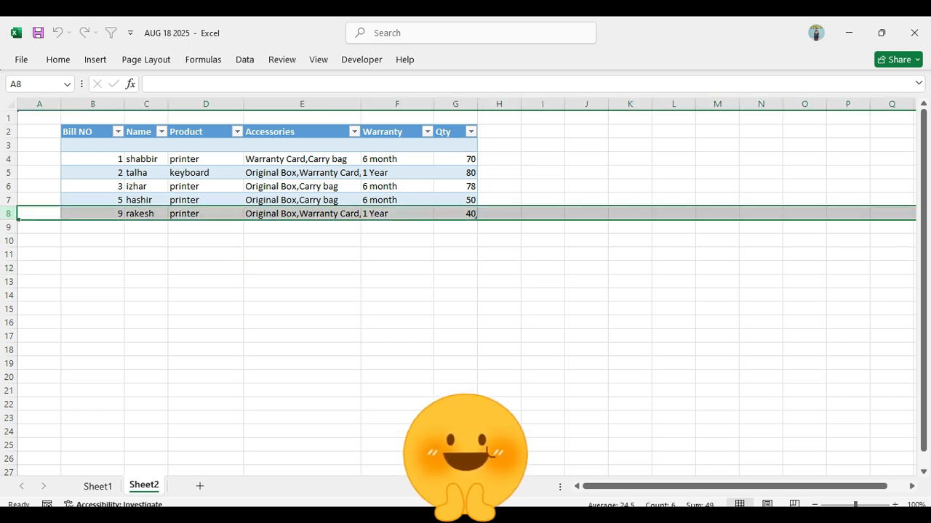
pyautogui.doubleClick(361, 103)
pyautogui.click(97, 486)
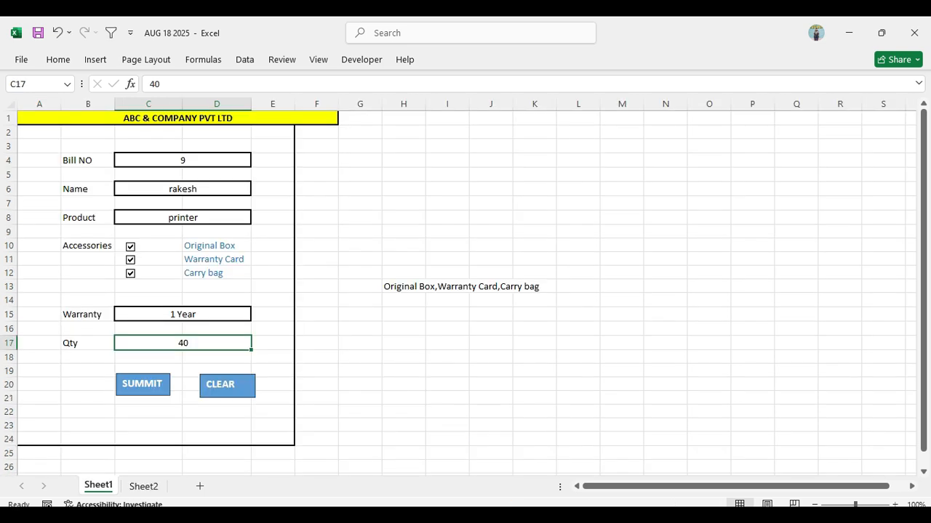
pyautogui.click(447, 204)
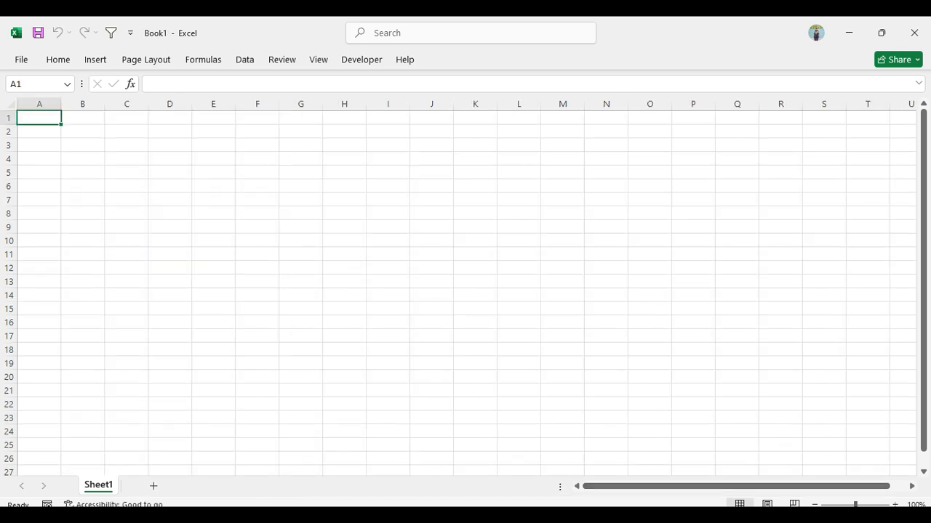
# Enter the label "Bill NO" in B4 of the blank workbook and merge and center C4:D4 beside it
pyautogui.click(82, 158)
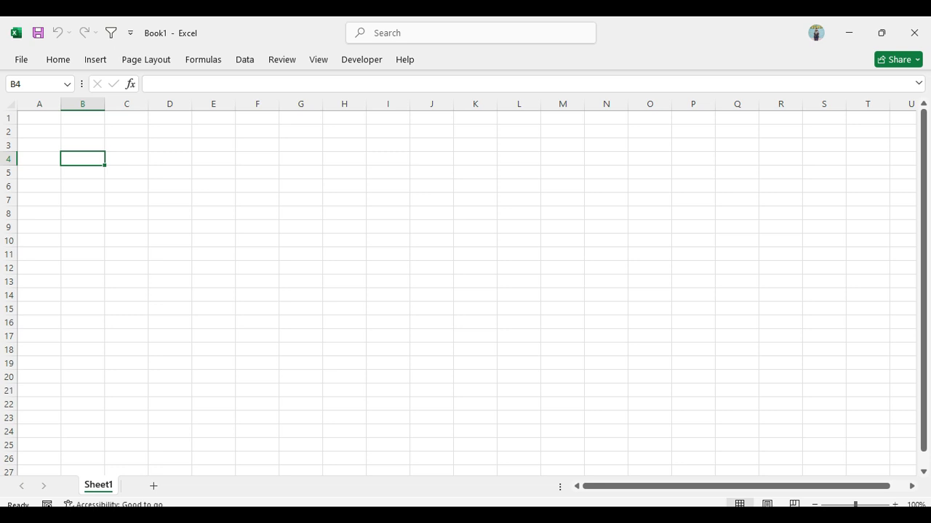
pyautogui.write('Bill NO')
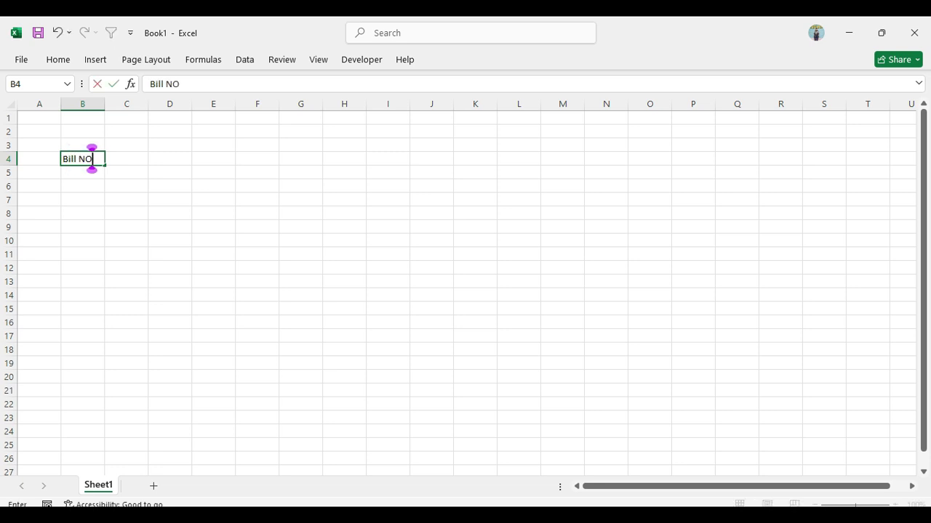
pyautogui.press('Right')
pyautogui.hotkey('shift', 'Right')
pyautogui.click(58, 60)
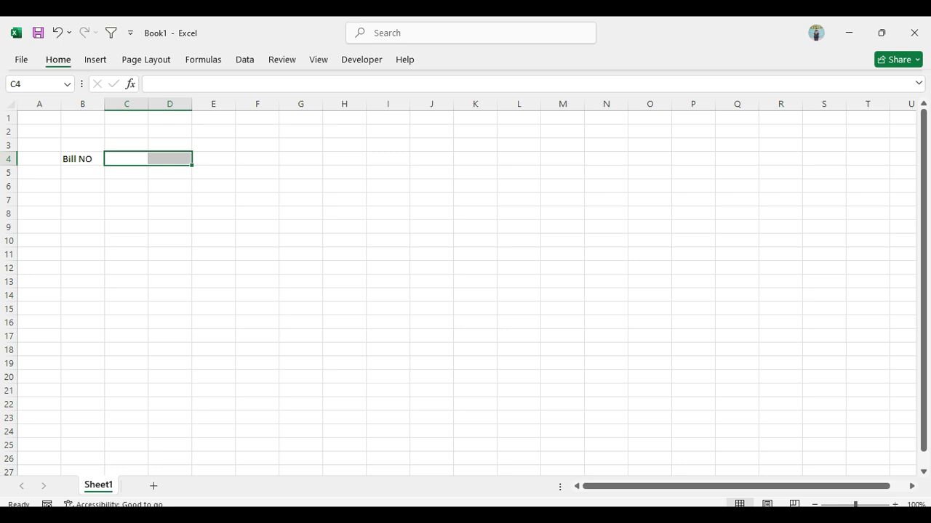
pyautogui.click(352, 108)
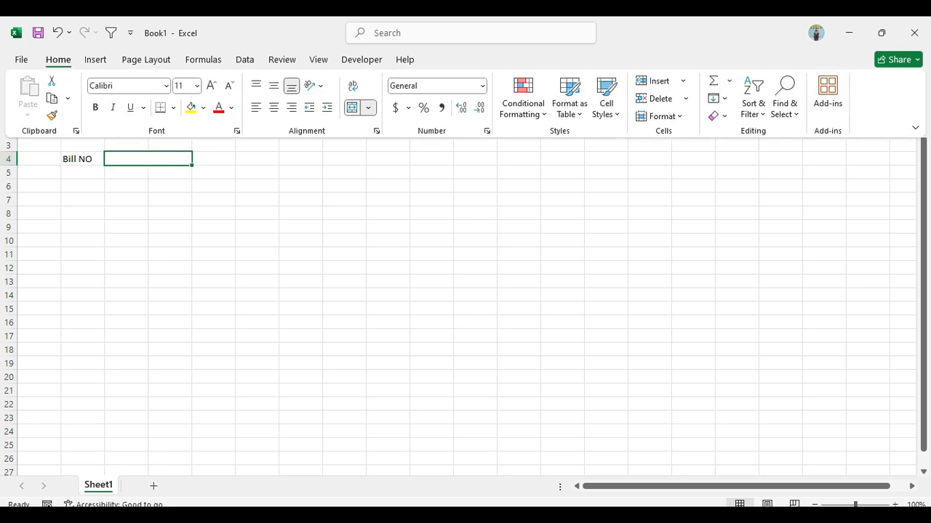
# Widen columns D and B to make more room for the form's input boxes and labels
pyautogui.moveTo(192, 104); pyautogui.dragTo(231, 104)
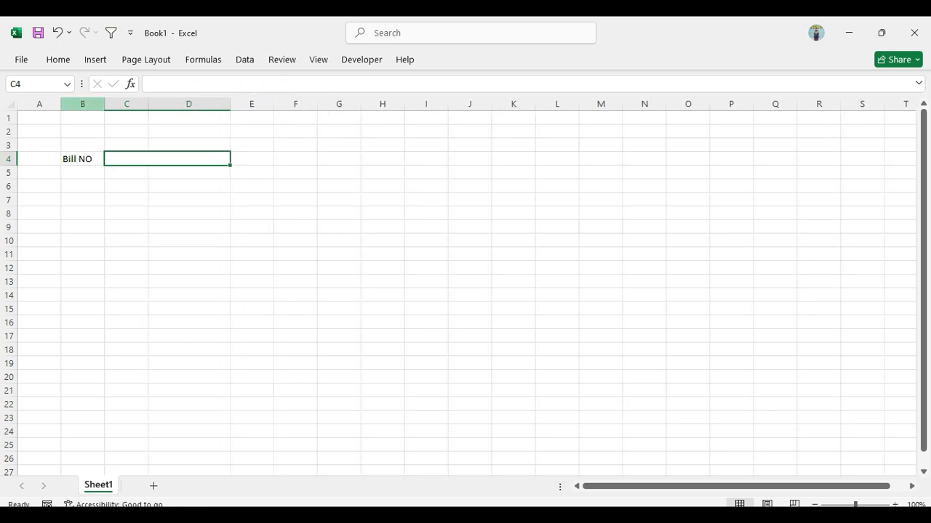
pyautogui.moveTo(104, 104); pyautogui.dragTo(120, 104)
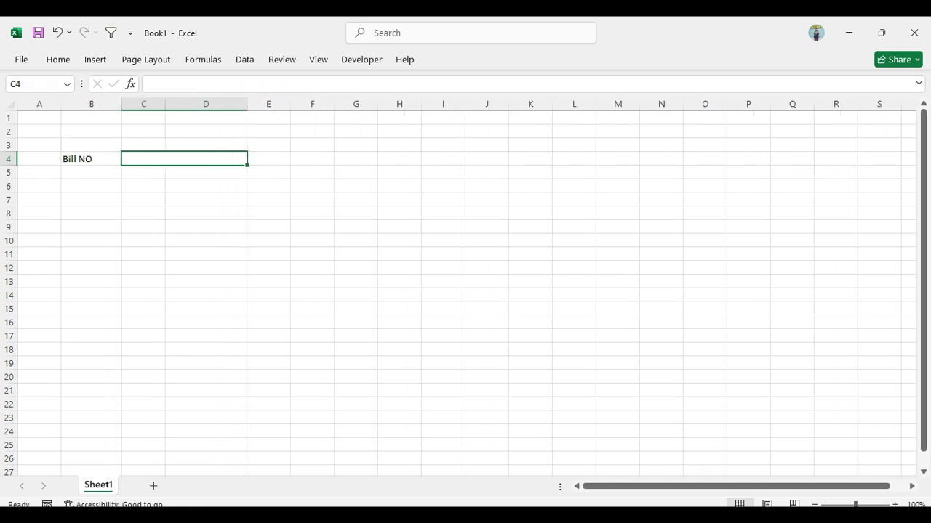
# Enter the label "Name" in B6 and copy the merged cell beside Bill NO to C6
pyautogui.click(91, 186)
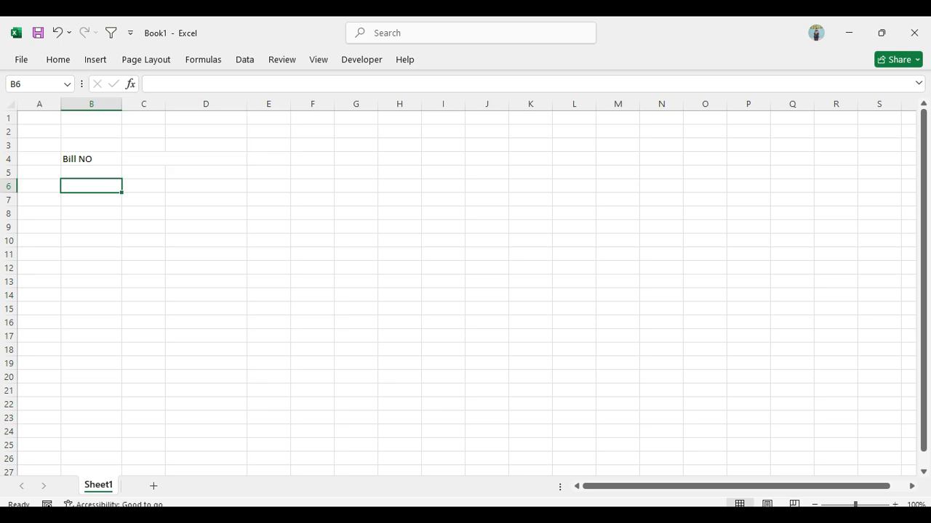
pyautogui.write('Name')
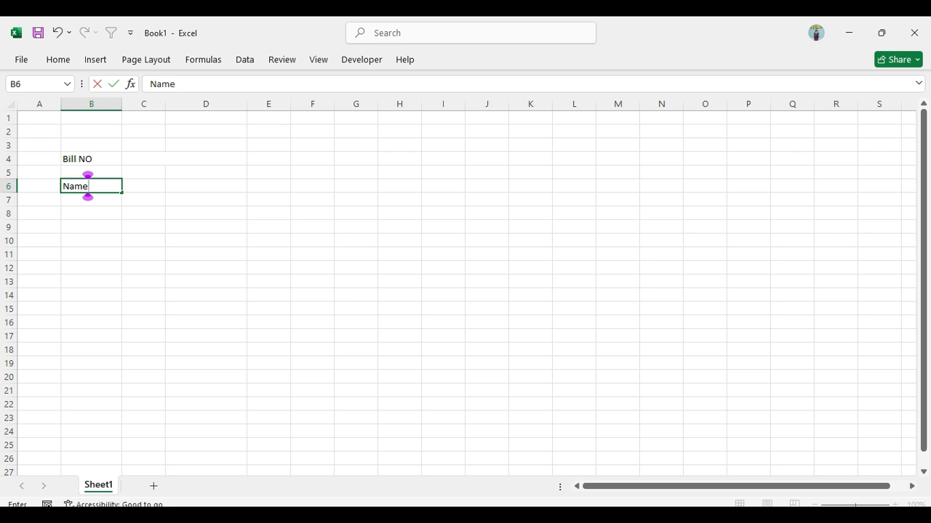
pyautogui.press('super')
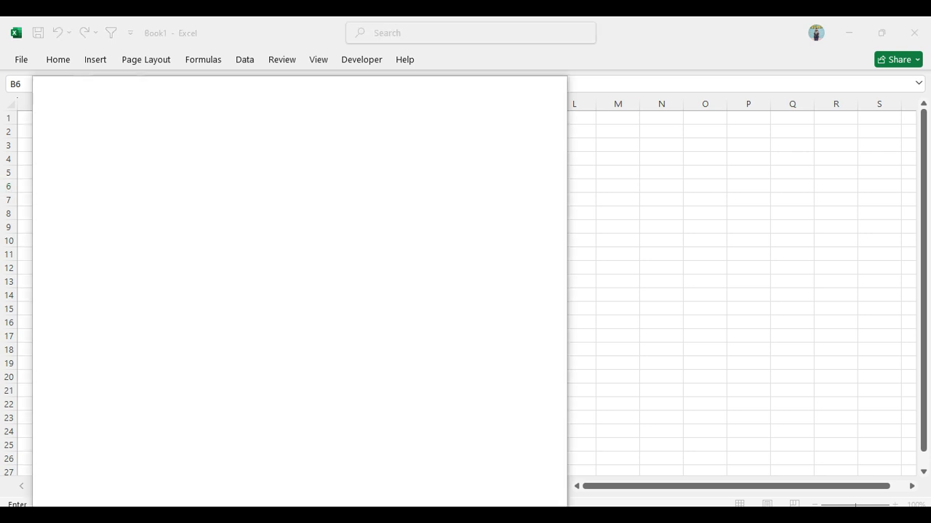
pyautogui.press('super')
pyautogui.click(184, 158)
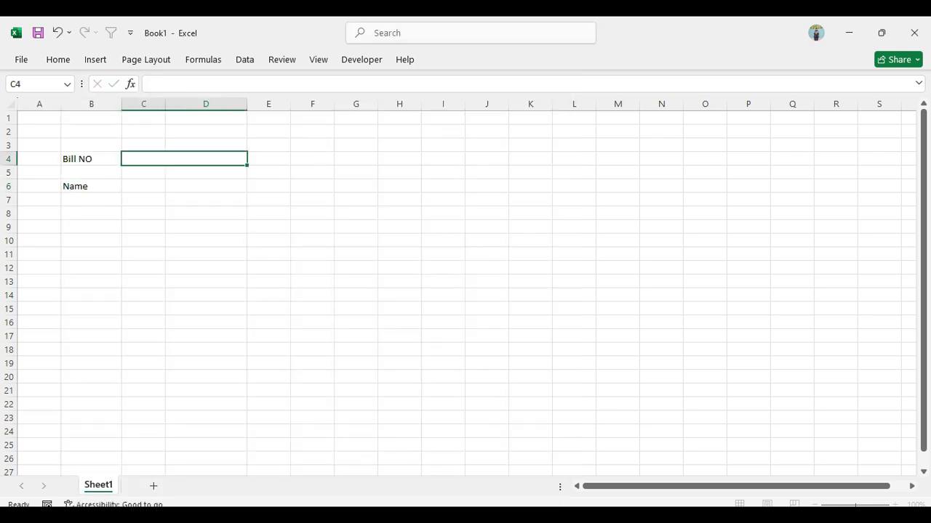
pyautogui.hotkey('ctrl', 'c')
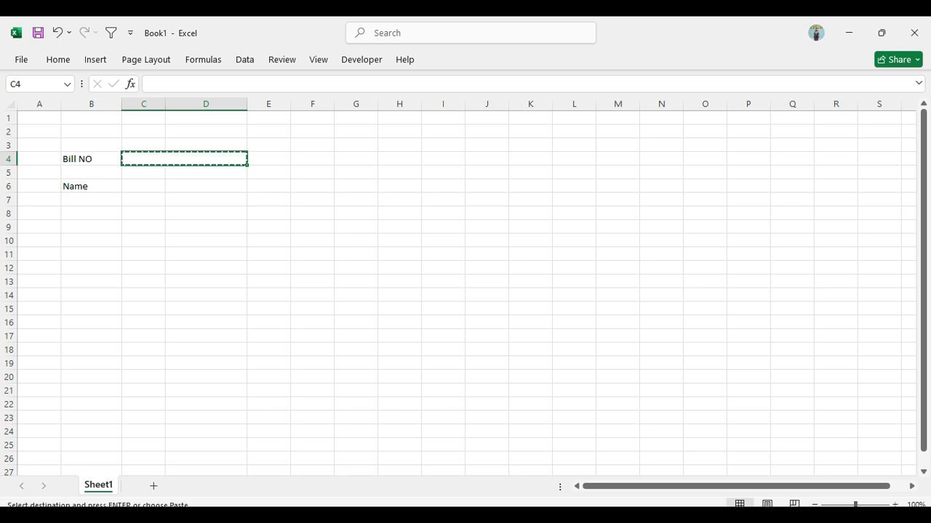
pyautogui.click(144, 186)
pyautogui.hotkey('ctrl', 'v')
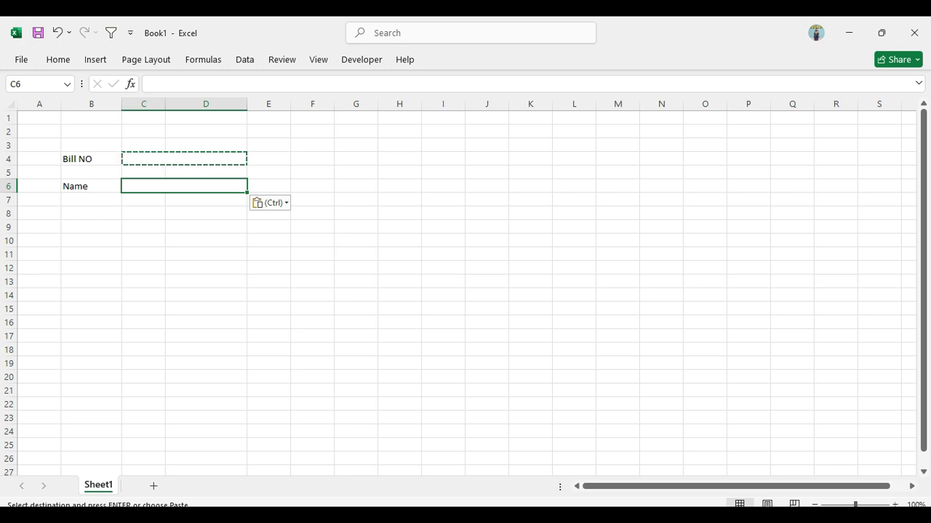
# Enter the labels "Product" in B8 and "Accessoris" in B10
pyautogui.click(91, 214)
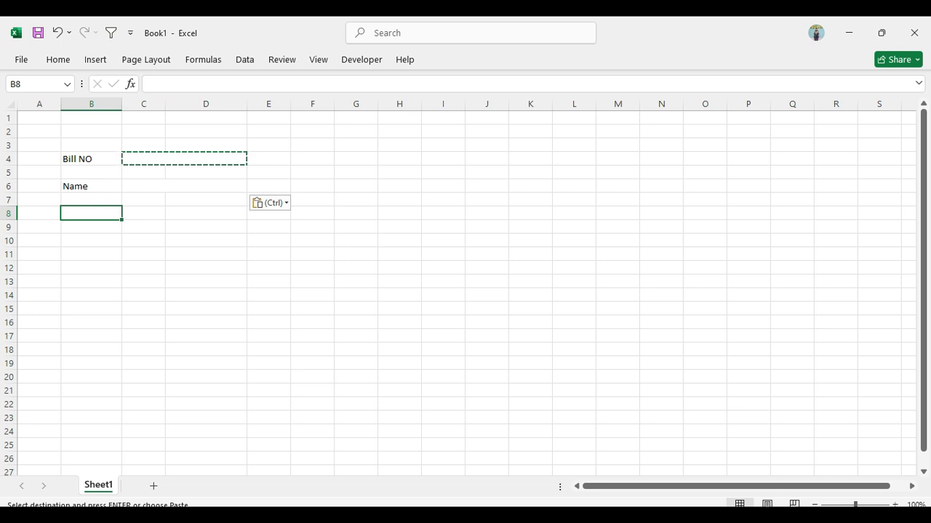
pyautogui.write('Product')
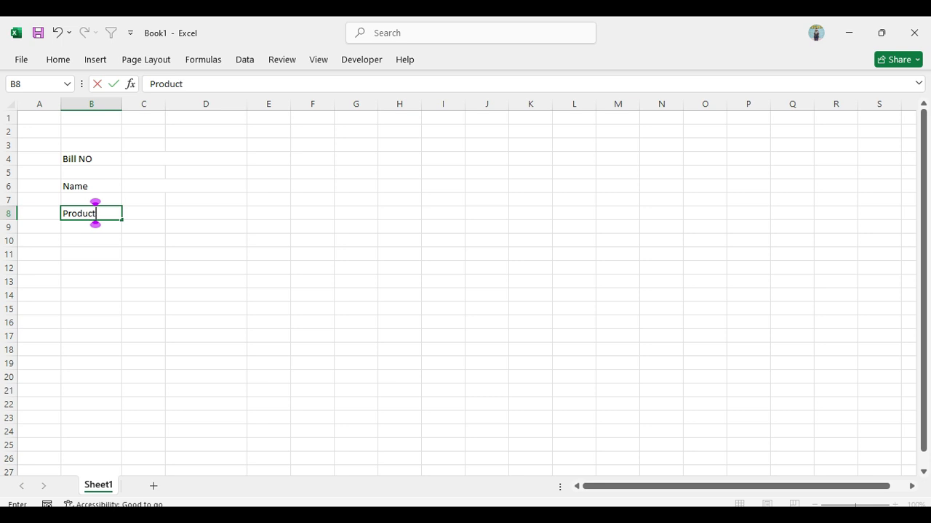
pyautogui.press('Return')
pyautogui.press('Return')
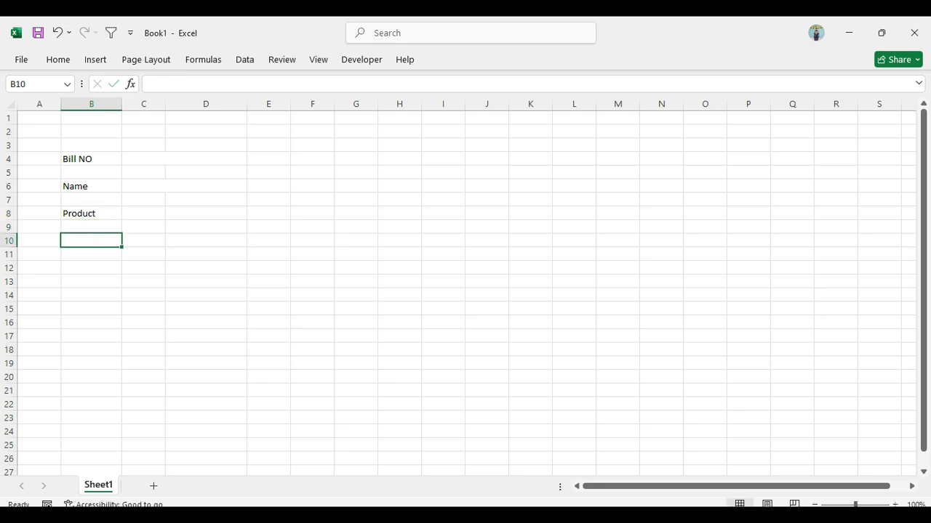
pyautogui.write('Access')
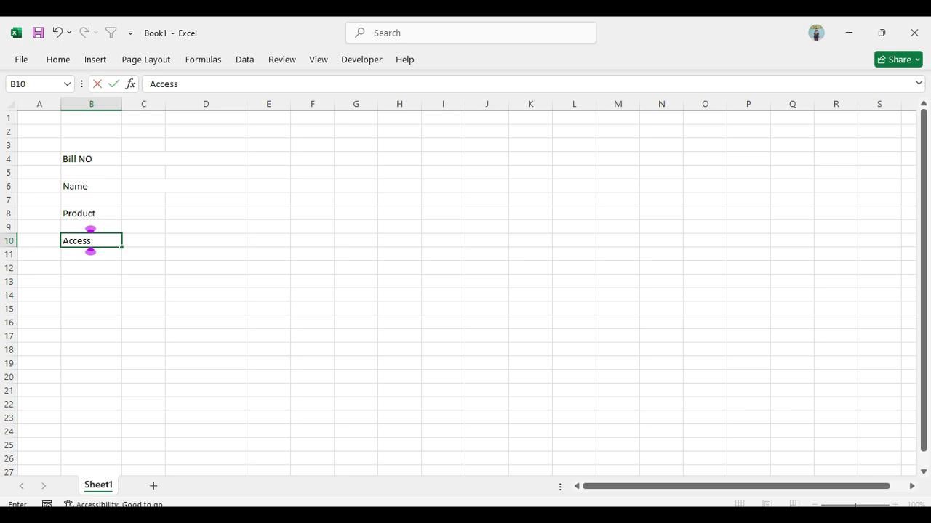
pyautogui.write('oris')
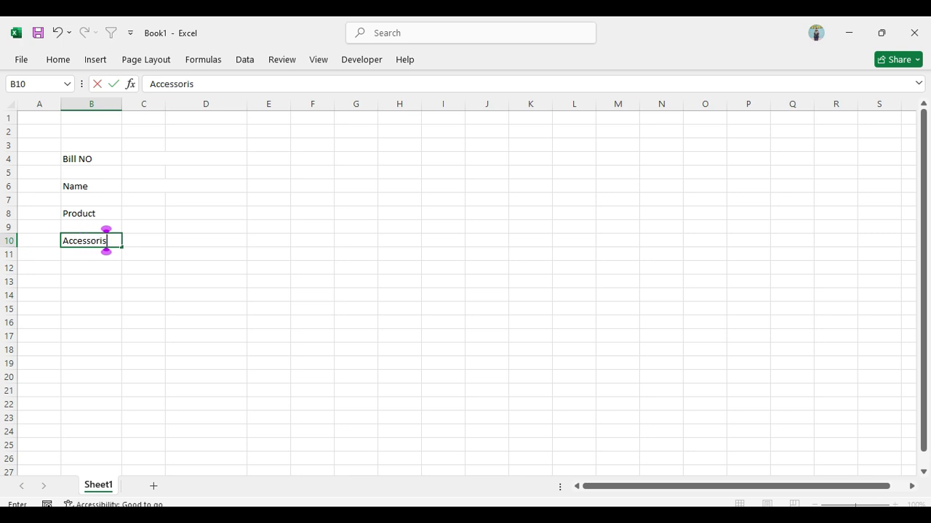
# Copy the merged cell beside Name to C8, beside the Product label
pyautogui.click(184, 186)
pyautogui.hotkey('ctrl', 'c')
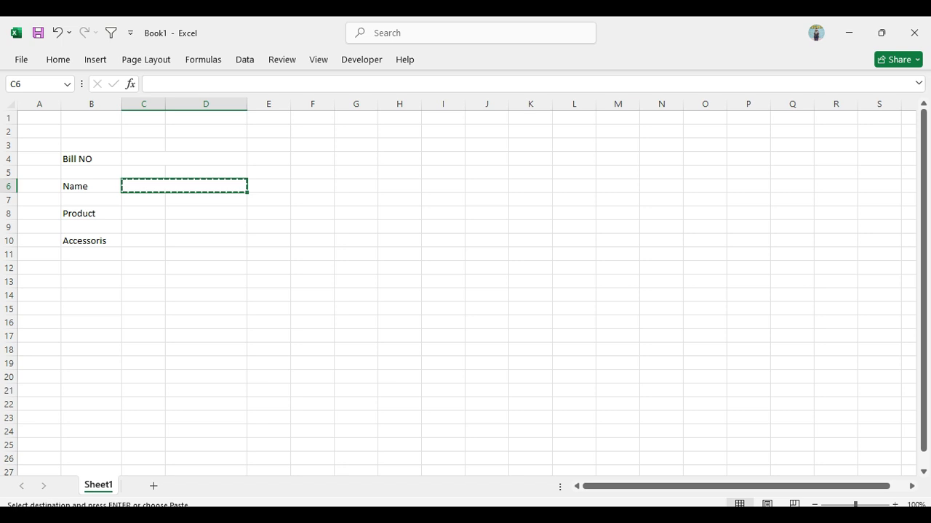
pyautogui.click(143, 214)
pyautogui.hotkey('ctrl', 'v')
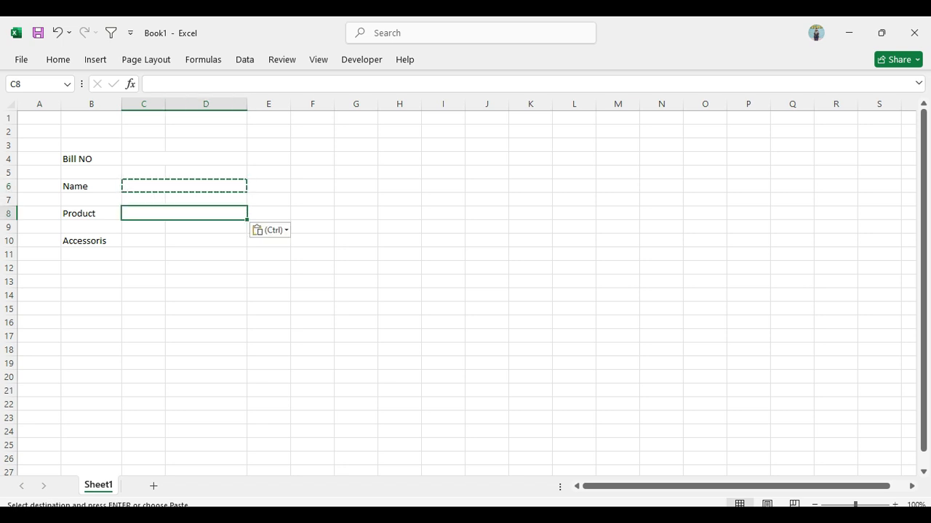
# Apply outside borders to the merged input boxes beside Bill NO, Name and Product
pyautogui.click(184, 159)
pyautogui.keyDown('ctrl'); pyautogui.click(184, 186); pyautogui.keyUp('ctrl')
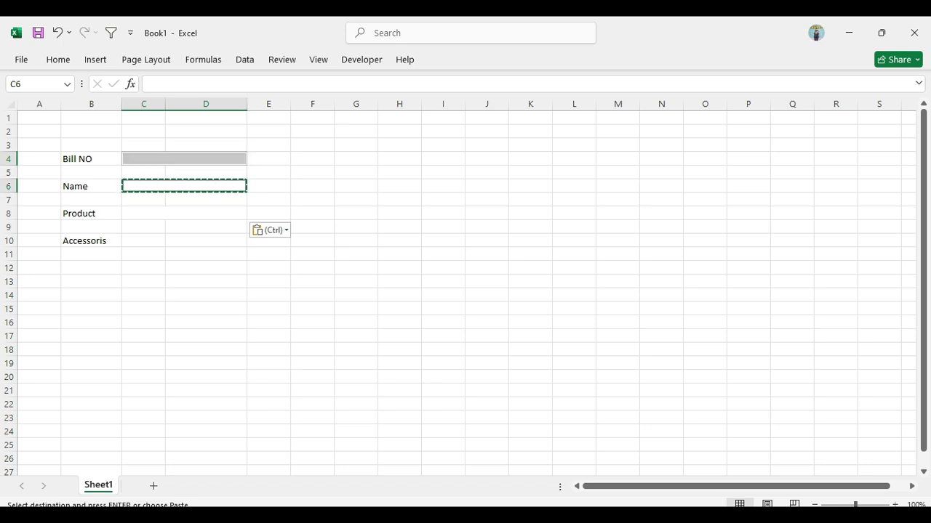
pyautogui.keyDown('ctrl'); pyautogui.click(184, 213); pyautogui.keyUp('ctrl')
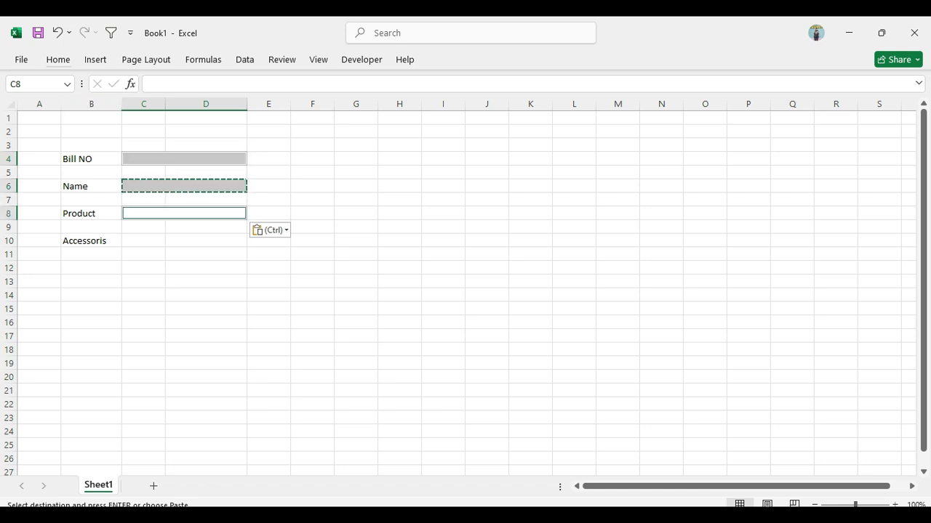
pyautogui.click(58, 60)
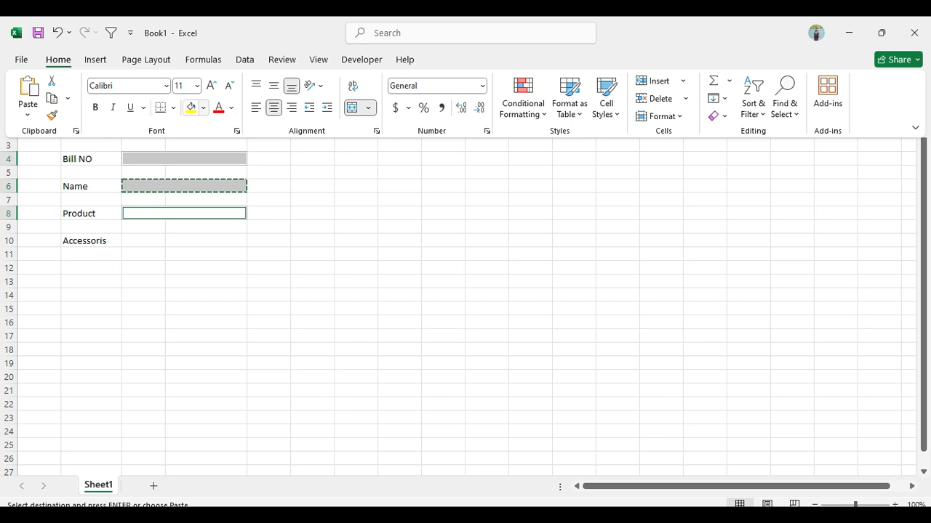
pyautogui.click(173, 108)
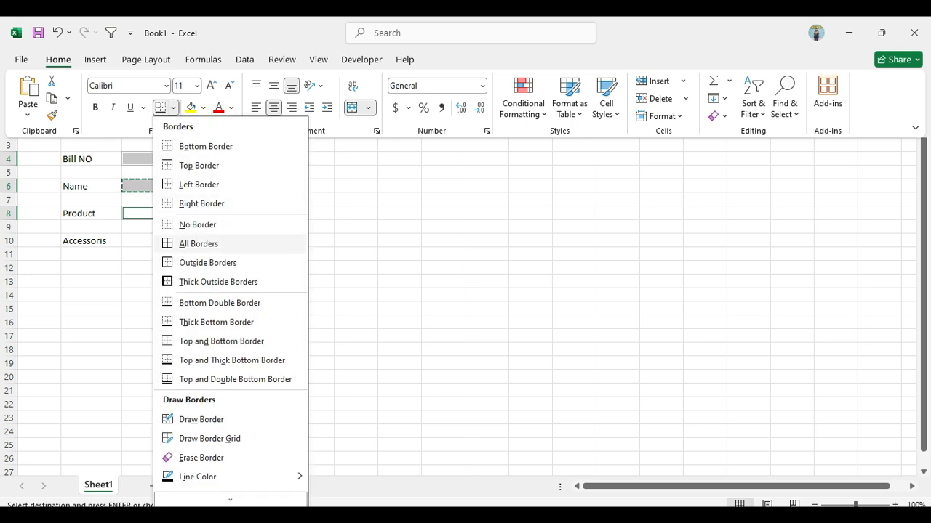
pyautogui.click(218, 262)
pyautogui.hotkey('ctrl', 'F1')
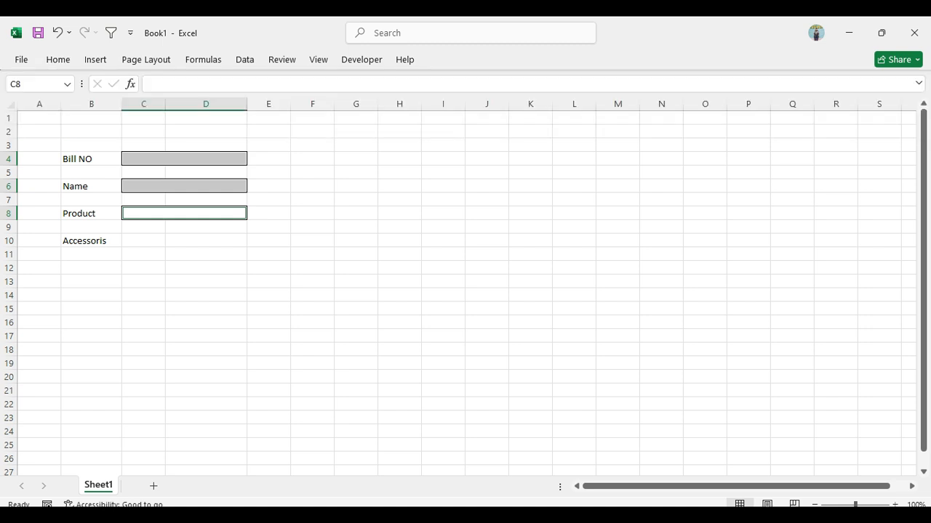
pyautogui.doubleClick(312, 213)
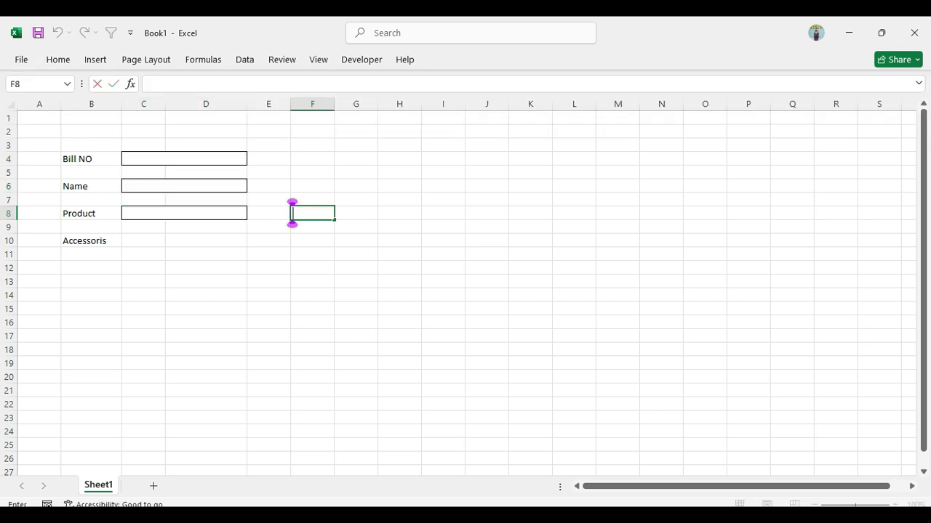
# Widen column C slightly to make room for check boxes beside the Accessoris label
pyautogui.click(143, 254)
pyautogui.click(144, 227)
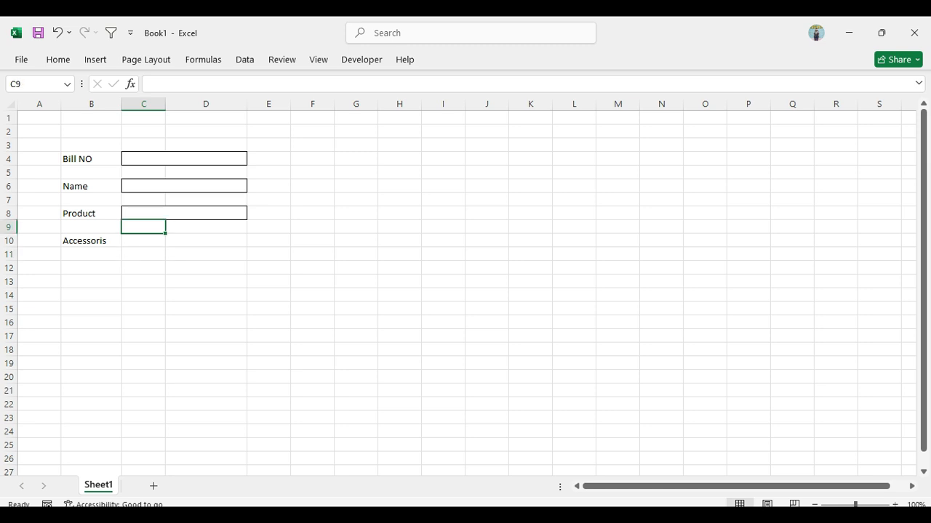
pyautogui.click(143, 241)
pyautogui.moveTo(165, 104); pyautogui.dragTo(180, 104)
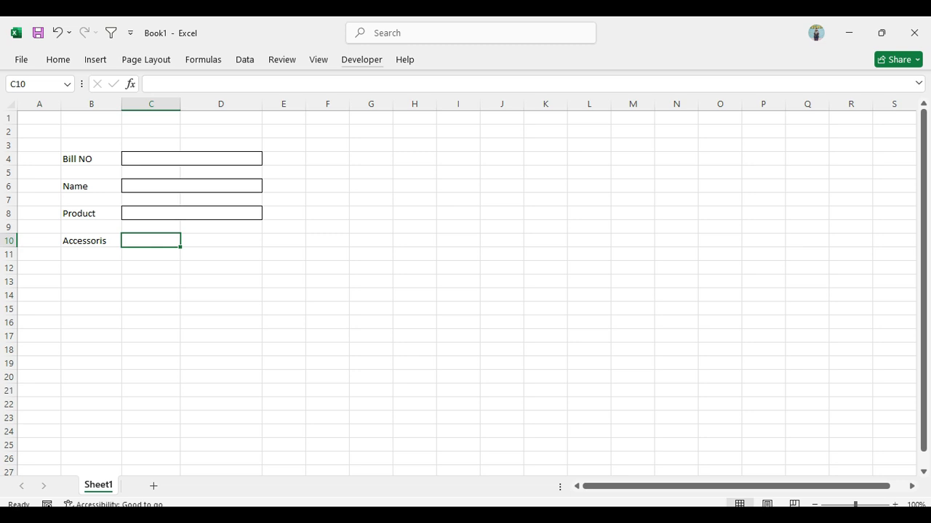
# Insert a small form-control check box in C10, beside the Accessoris label
pyautogui.click(361, 60)
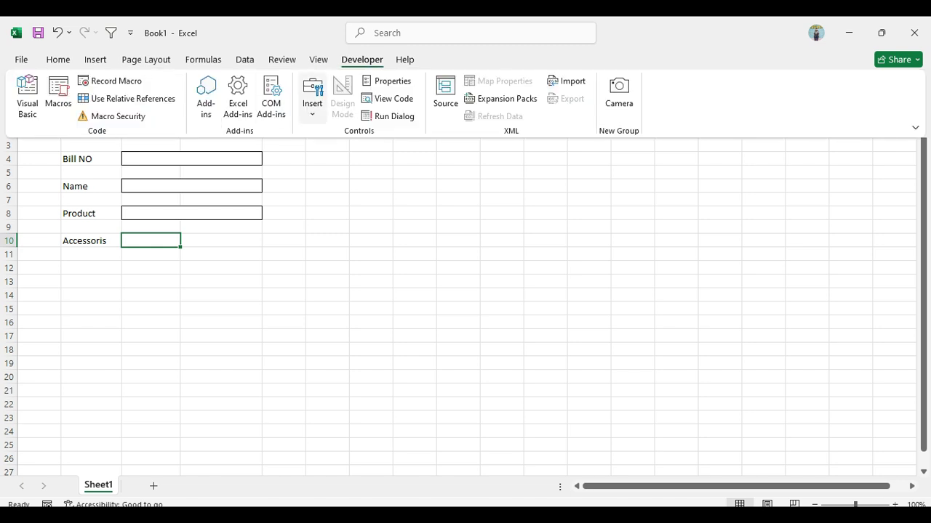
pyautogui.click(312, 95)
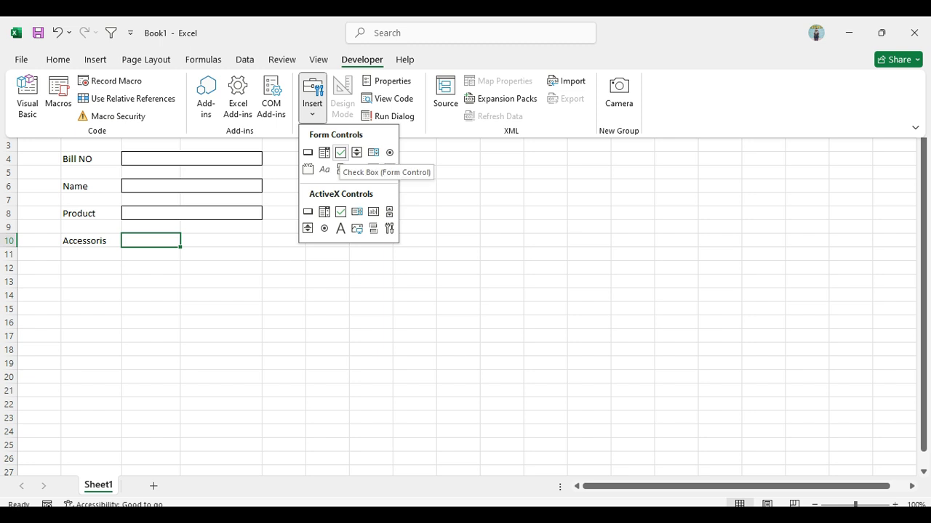
pyautogui.click(340, 152)
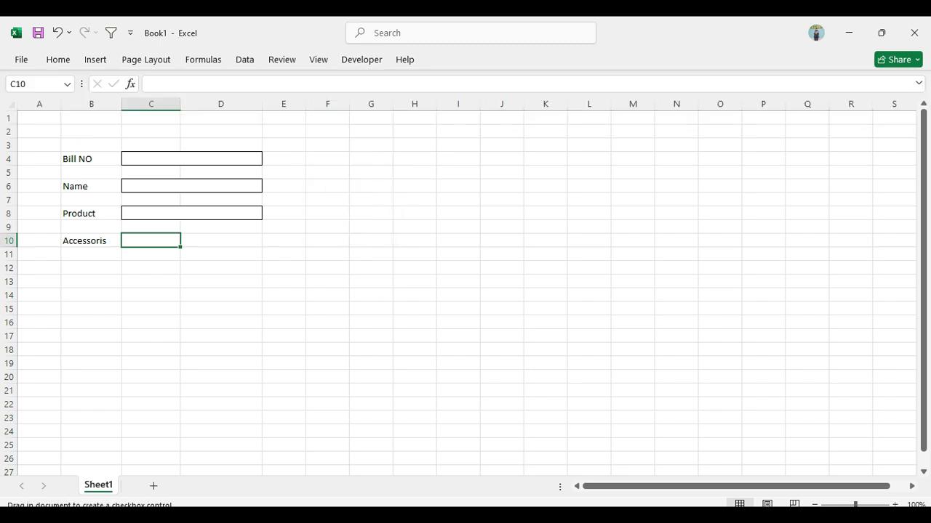
pyautogui.moveTo(132, 234); pyautogui.dragTo(154, 251)
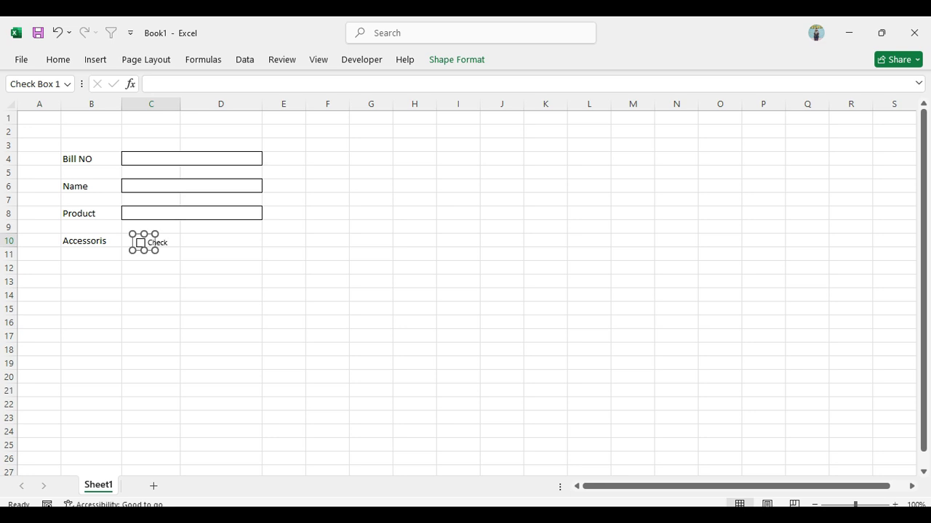
# Duplicate the Accessoris check box into C11 and C12, directly below the original
pyautogui.click(152, 268)
pyautogui.click(151, 254)
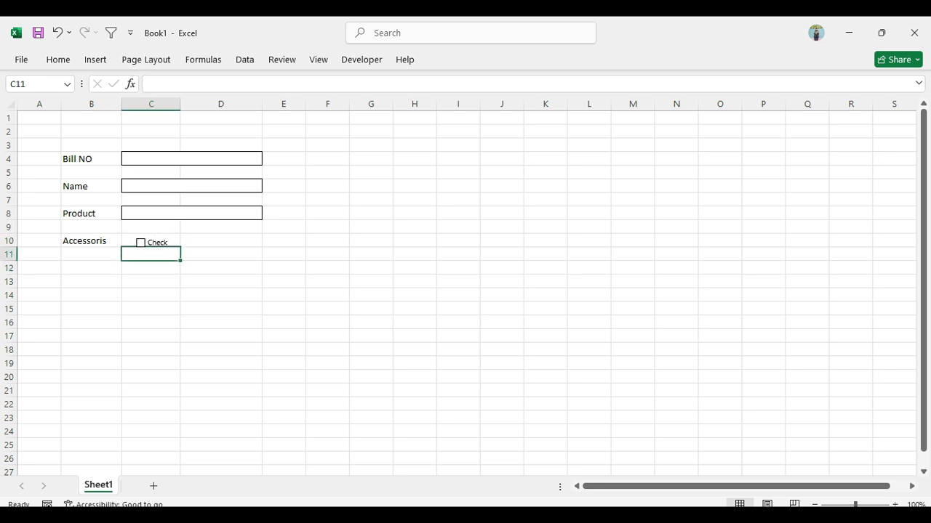
pyautogui.hotkey('ctrl', 'v')
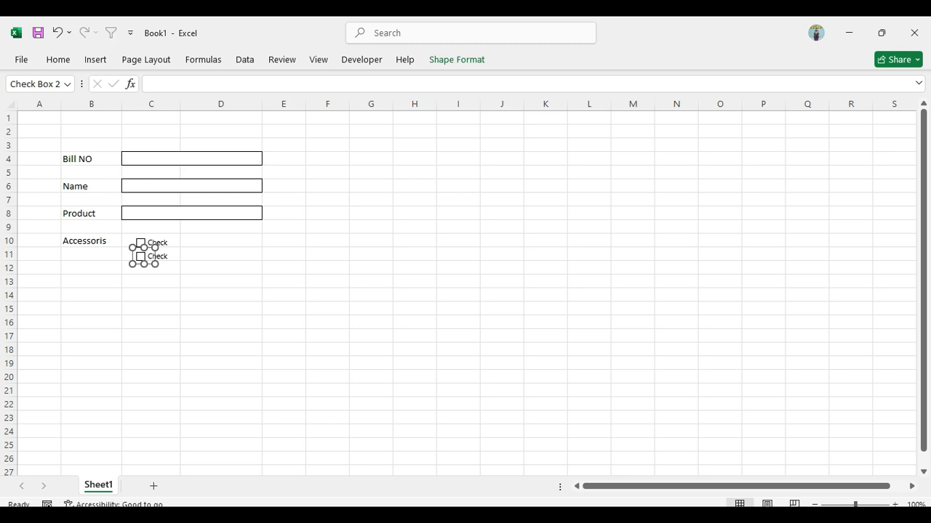
pyautogui.click(151, 268)
pyautogui.hotkey('ctrl', 'v')
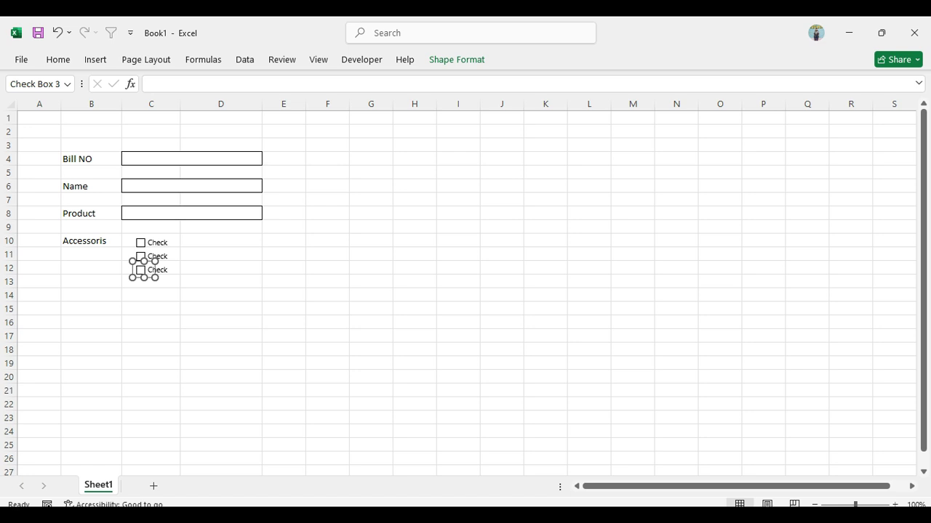
# Delete the caption text of the check boxes in C10 and C11, leaving only their boxes
pyautogui.click(221, 268)
pyautogui.rightClick(138, 241)
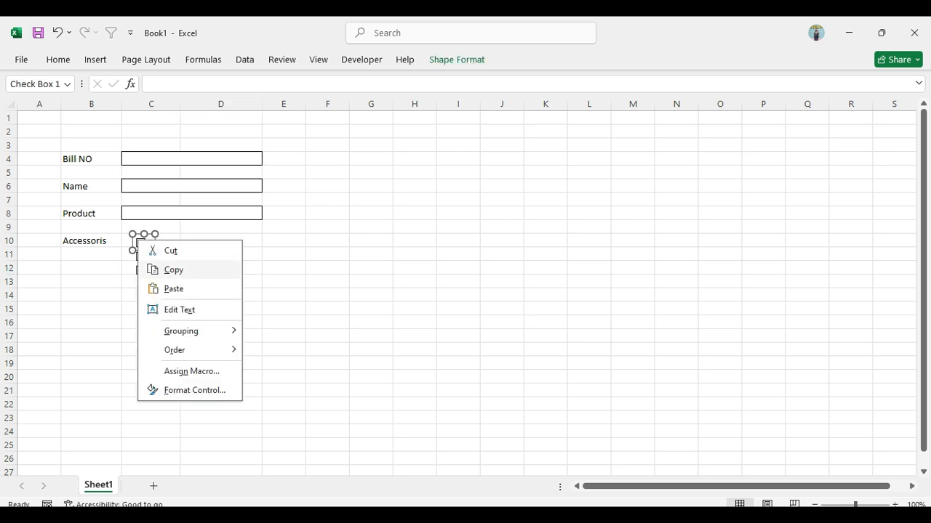
pyautogui.click(180, 310)
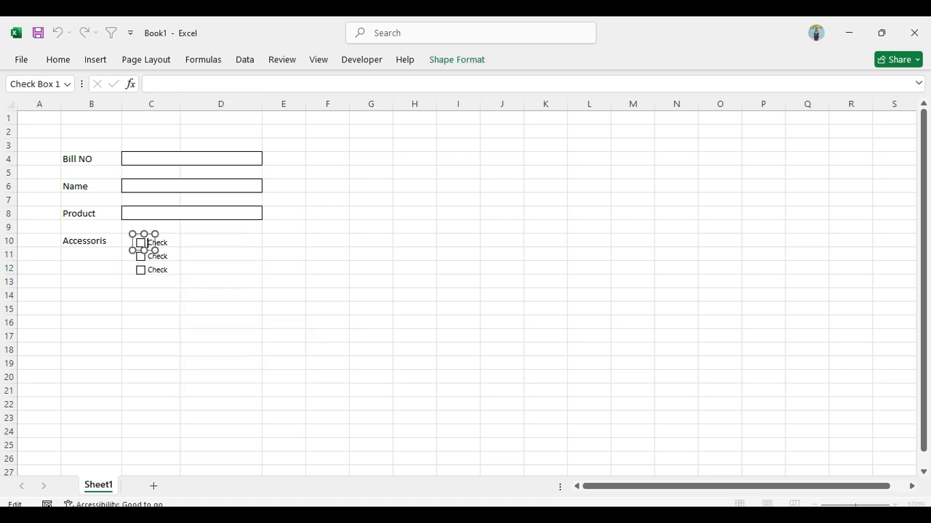
pyautogui.press('Delete')
pyautogui.press('Delete')
pyautogui.press('Delete')
pyautogui.press('Delete')
pyautogui.press('Delete')
pyautogui.press('Delete')
pyautogui.press('Delete')
pyautogui.press('Delete')
pyautogui.press('Delete')
pyautogui.press('Delete')
pyautogui.press('Delete')
pyautogui.press('Delete')
pyautogui.press('Delete')
pyautogui.click(221, 281)
# Delete the caption text of the check box in C12 and tick the middle check box in C11
pyautogui.rightClick(157, 270)
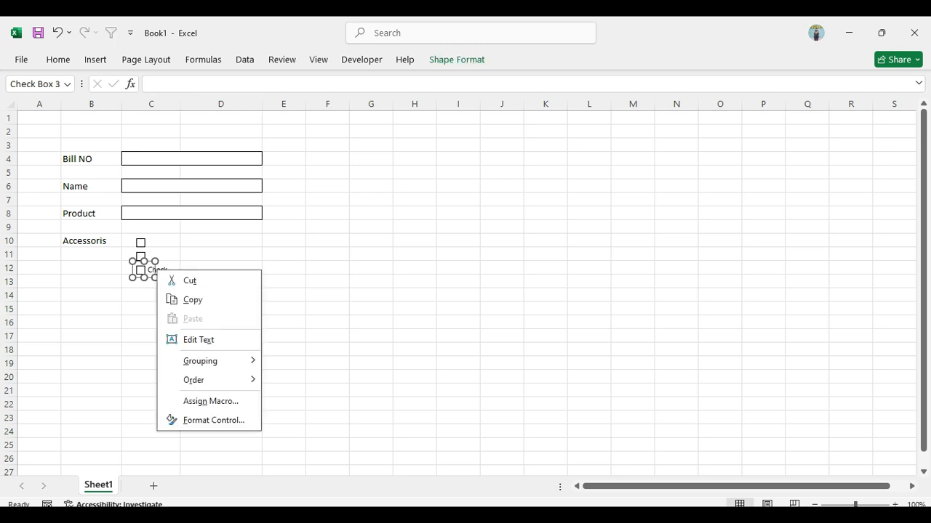
pyautogui.click(198, 340)
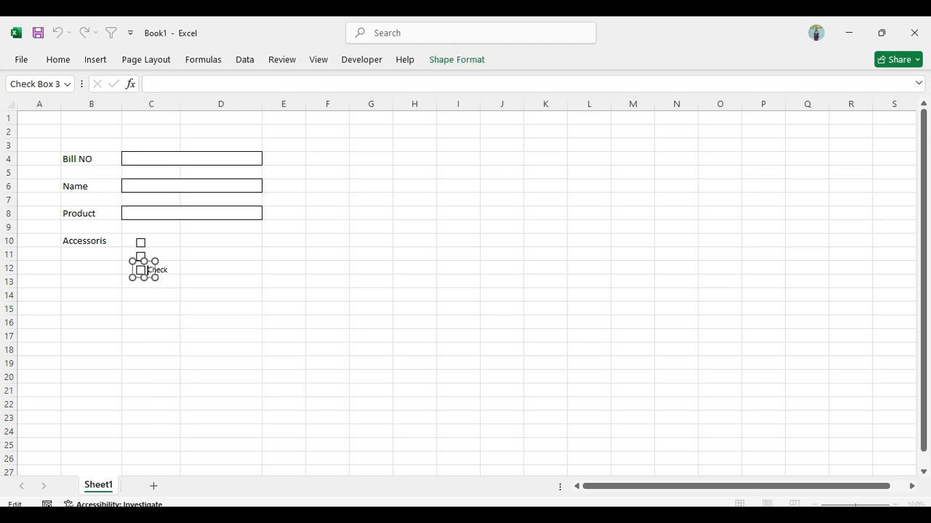
pyautogui.press('Delete')
pyautogui.press('Delete')
pyautogui.click(140, 257)
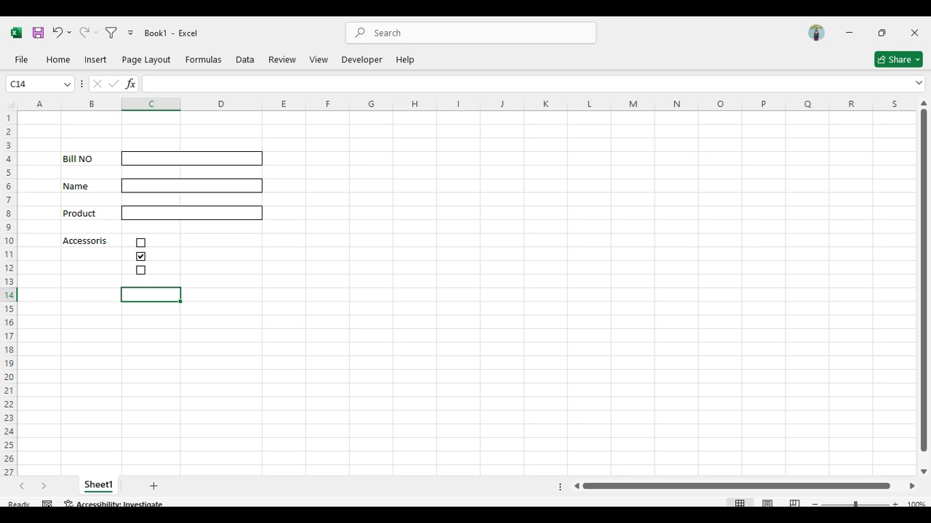
# Enter the accessory labels "Original Box", "Warranty Card" and "Carry bag" in D10 to D12, beside the check boxes
pyautogui.rightClick(202, 242)
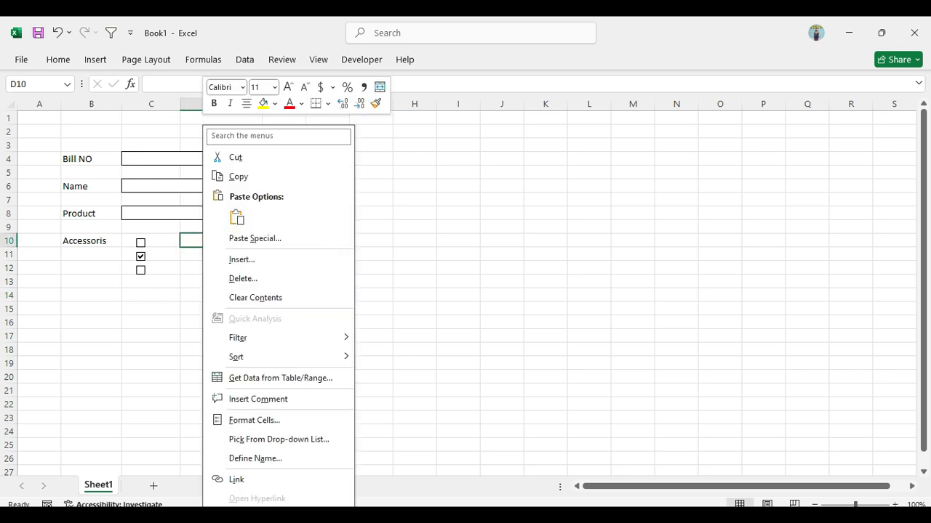
pyautogui.press('Escape')
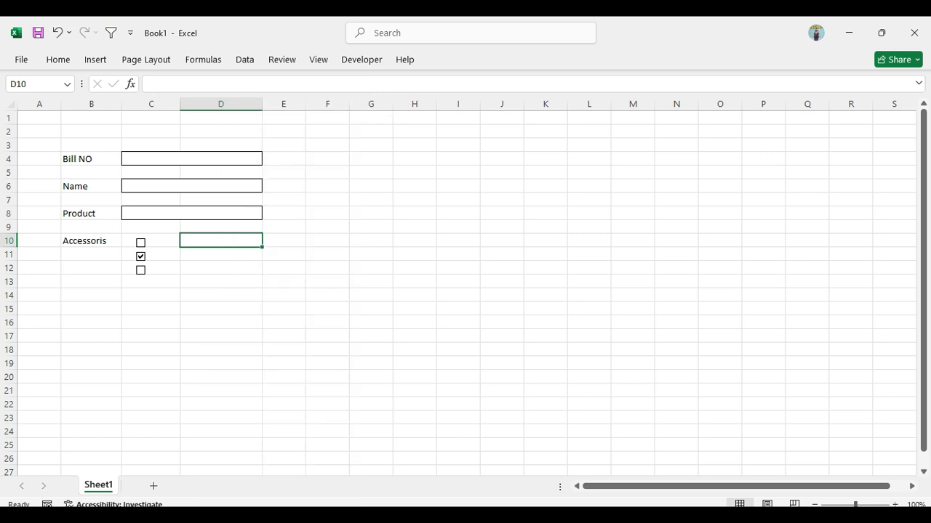
pyautogui.write('Original Box')
pyautogui.press('Return')
pyautogui.write('Warranty Card')
pyautogui.hotkey('ctrl', 'Return')
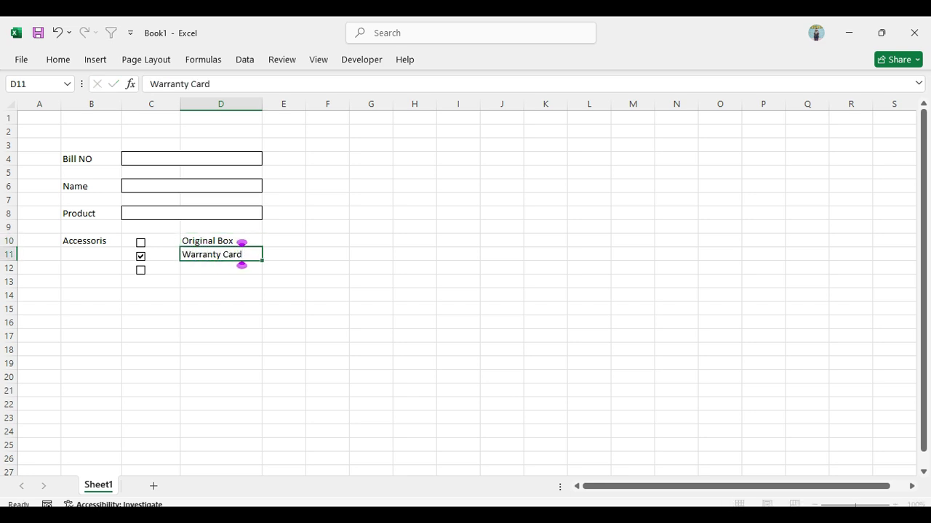
pyautogui.press('Return')
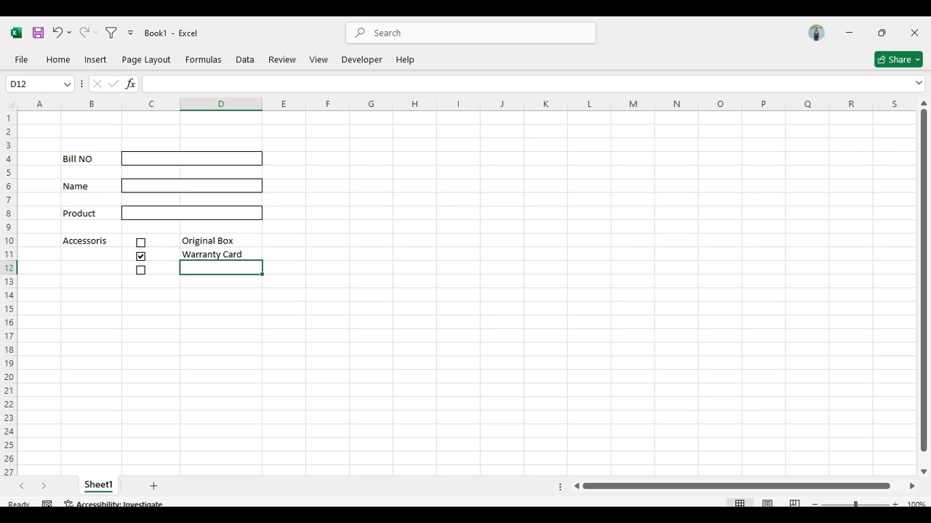
pyautogui.write('Carry bag')
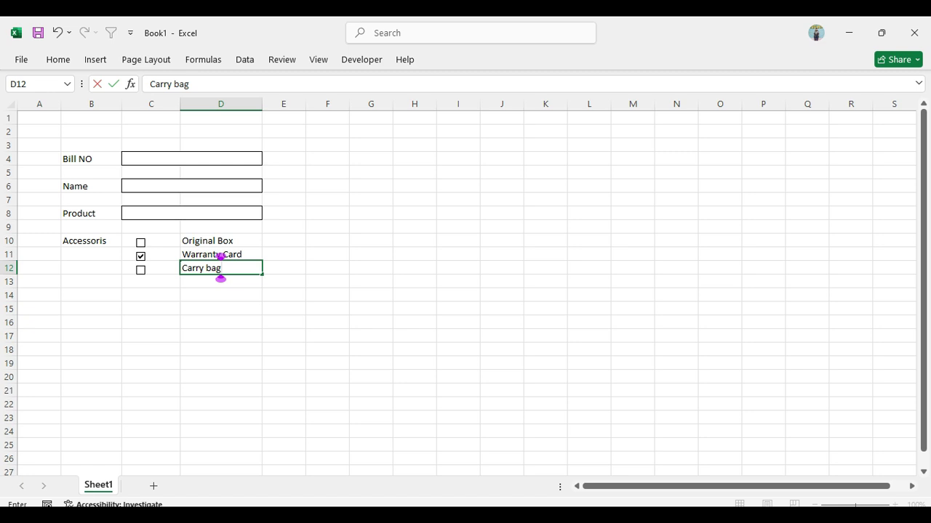
# Enter the labels "Warranty" in B15 and "Qty" in B17
pyautogui.click(91, 308)
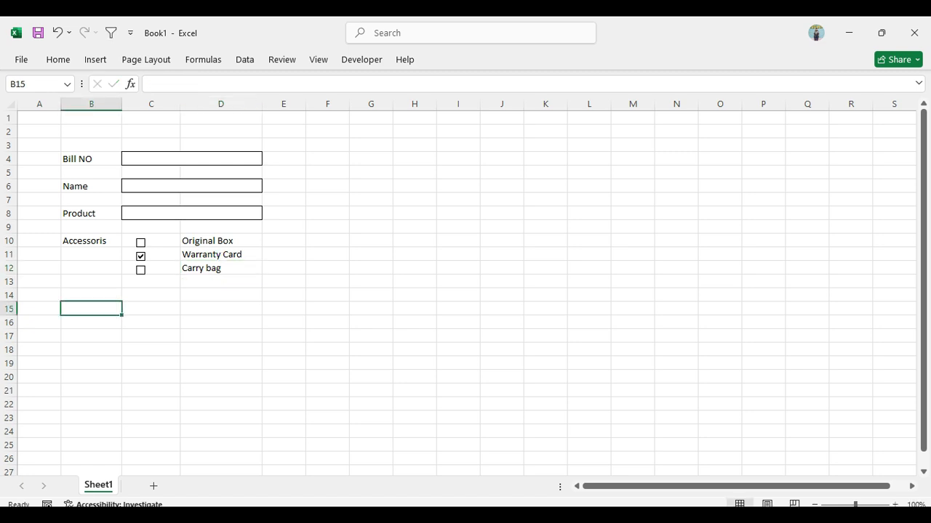
pyautogui.write('Wa')
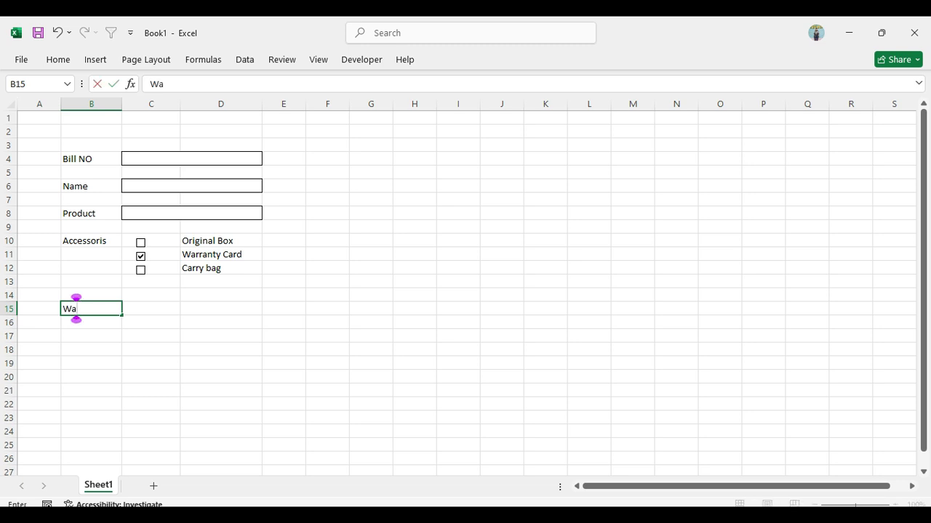
pyautogui.write('rranty')
pyautogui.press('Return')
pyautogui.press('Return')
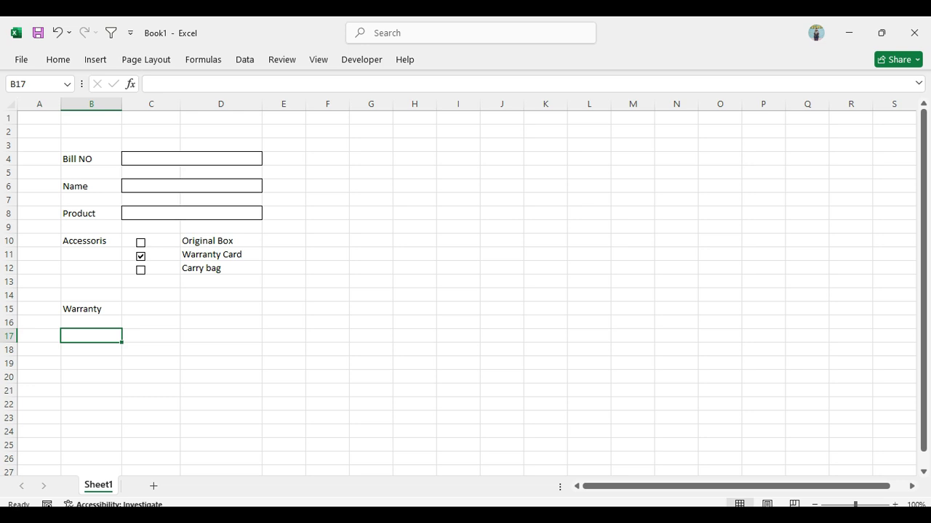
pyautogui.write('Qty')
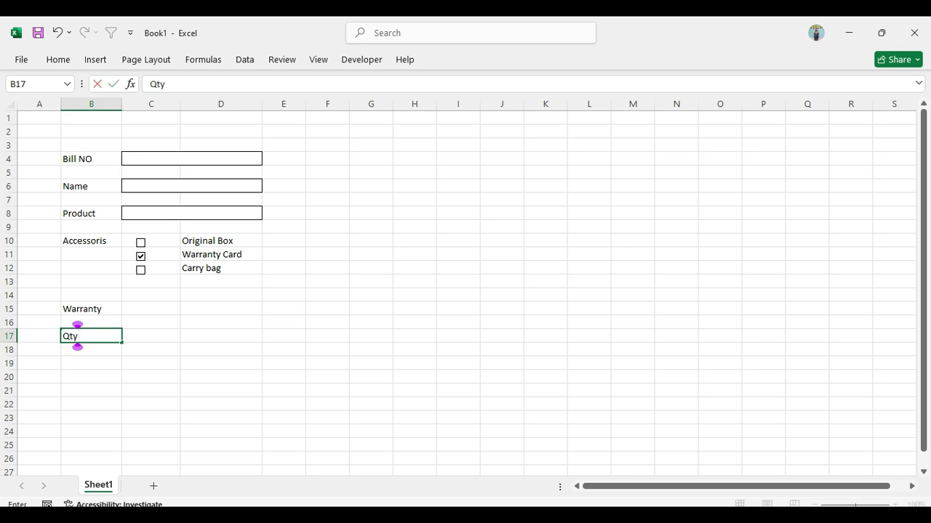
# Copy the bordered Name input box to C15 beside Warranty and to C17 beside Qty
pyautogui.click(191, 186)
pyautogui.hotkey('ctrl', 'c')
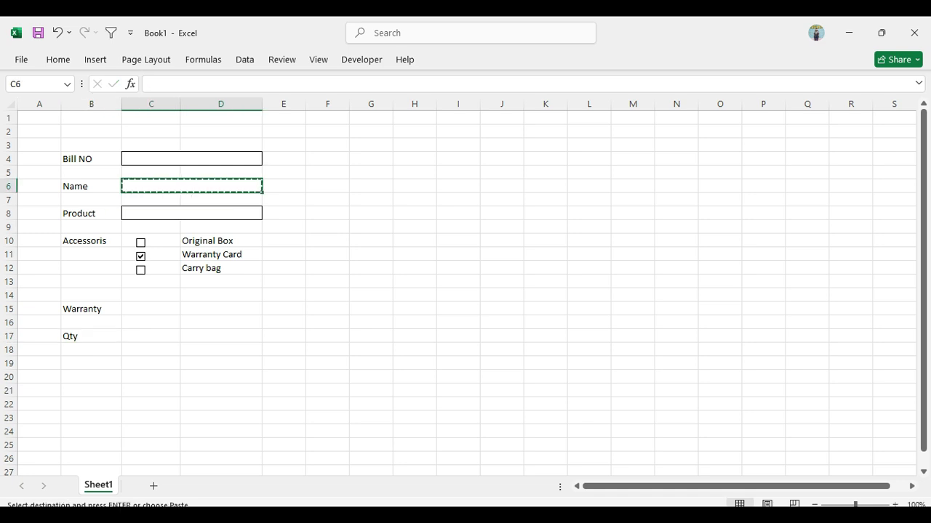
pyautogui.click(150, 309)
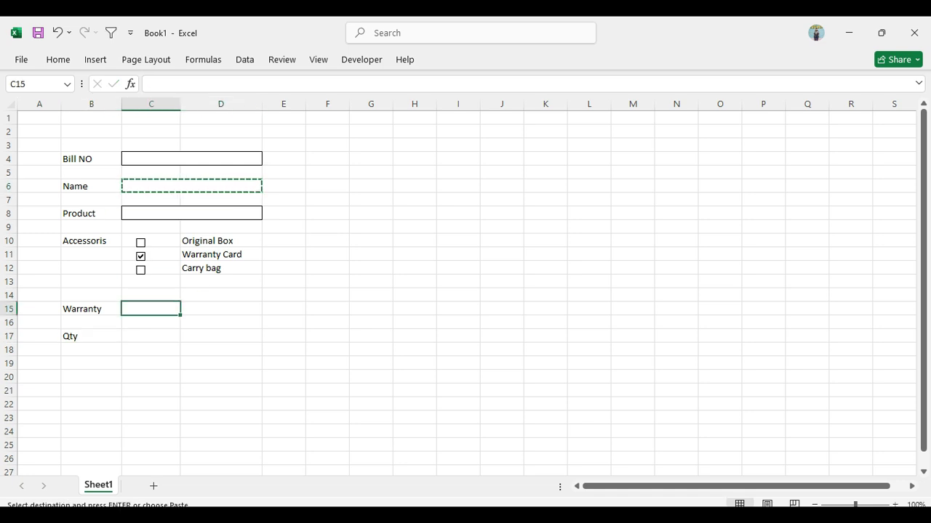
pyautogui.hotkey('ctrl', 'Right')
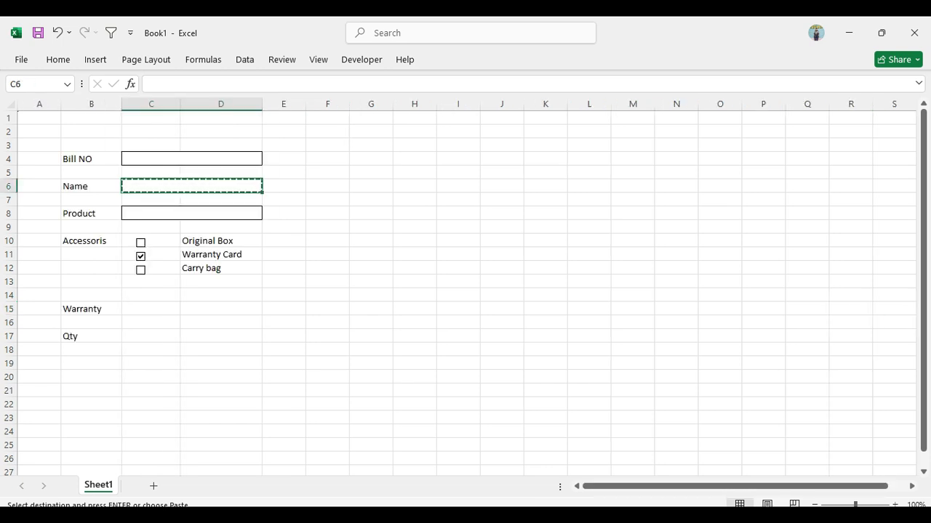
pyautogui.click(150, 295)
pyautogui.click(150, 309)
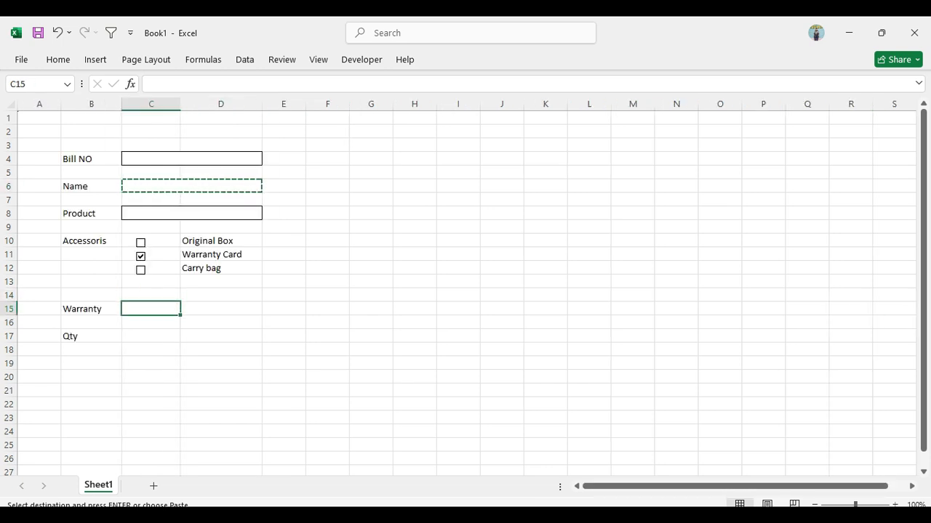
pyautogui.hotkey('ctrl', 'v')
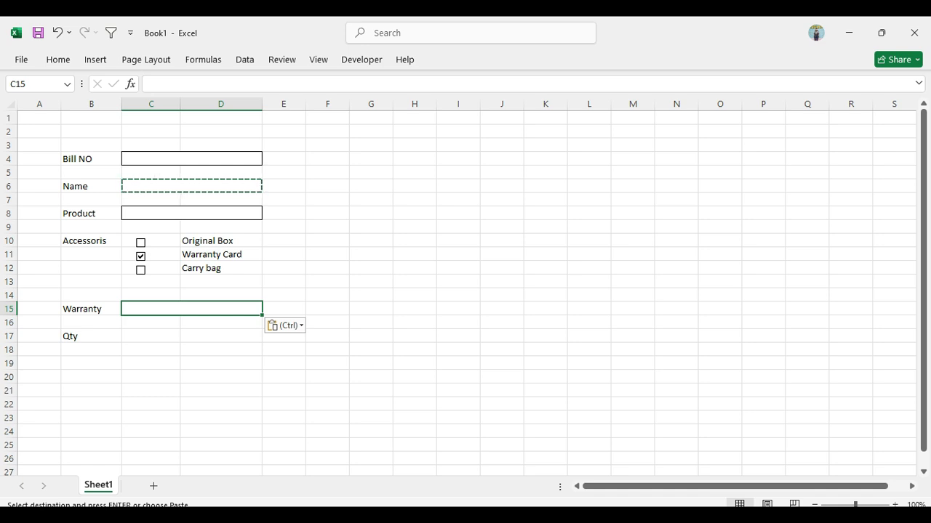
pyautogui.click(150, 336)
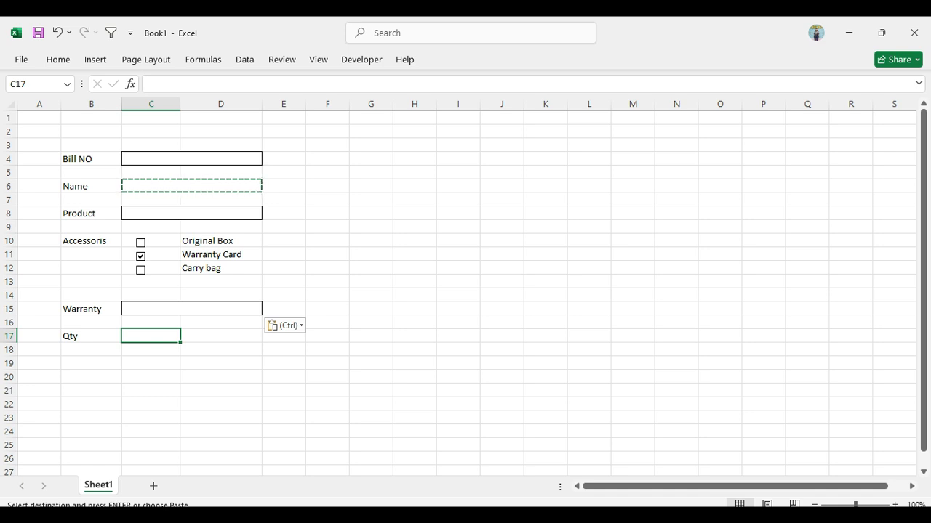
pyautogui.hotkey('ctrl', 'v')
pyautogui.click(327, 241)
pyautogui.press('Escape')
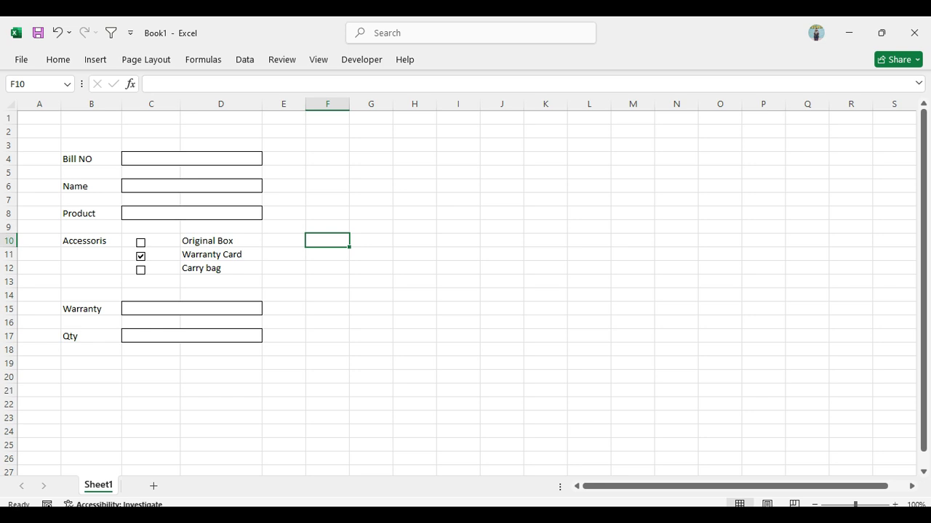
# Tick the check box beside Original Box and link it to cell C10 with a relative reference
pyautogui.click(140, 243)
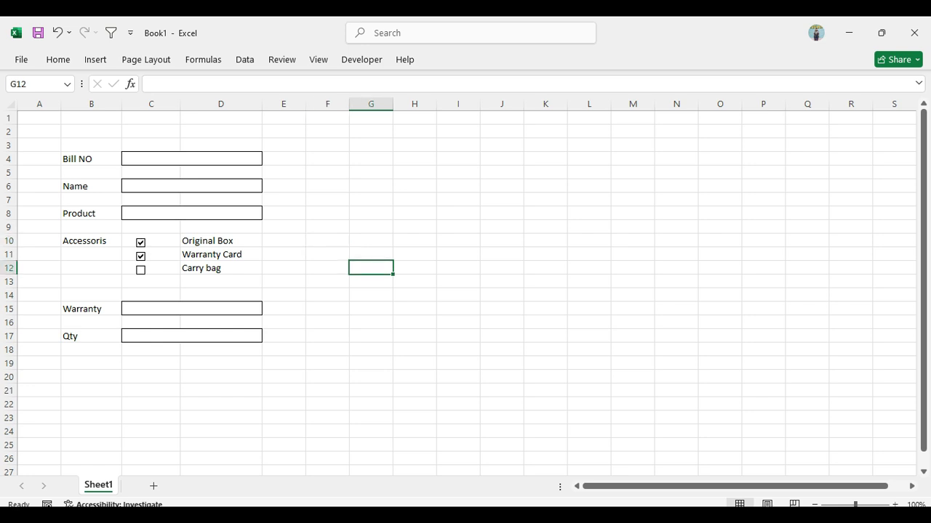
pyautogui.rightClick(146, 240)
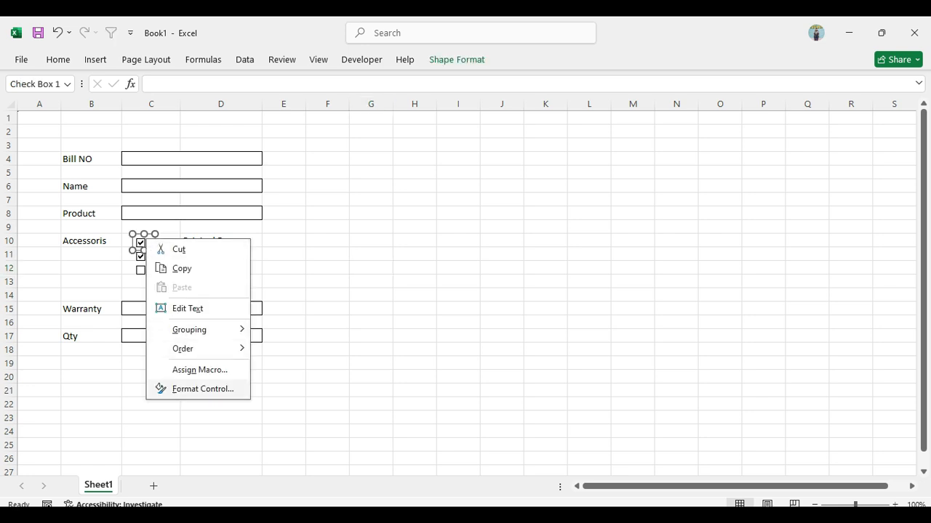
pyautogui.click(202, 389)
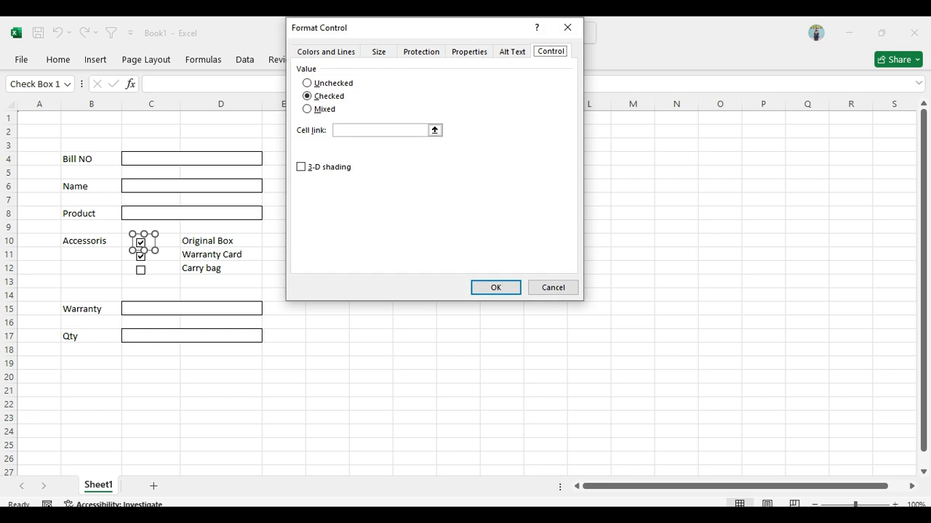
pyautogui.moveTo(381, 26); pyautogui.dragTo(336, 140)
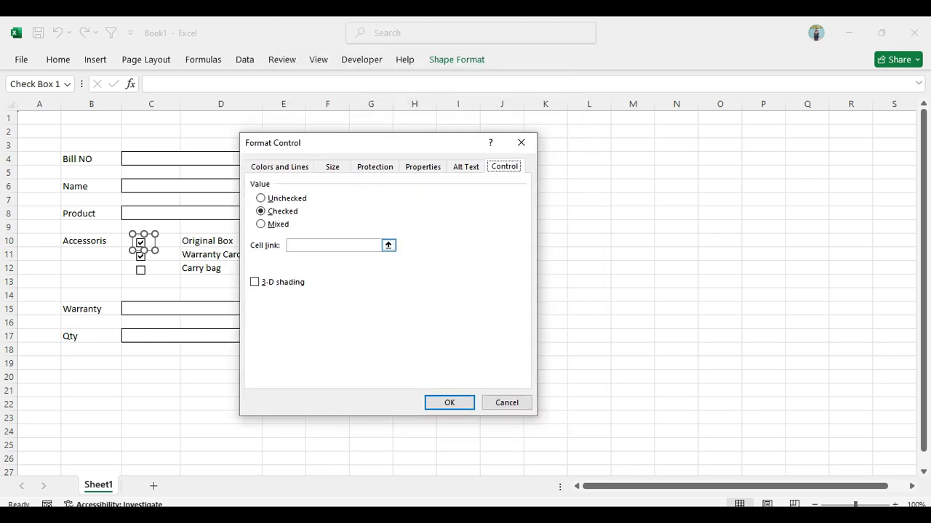
pyautogui.click(336, 245)
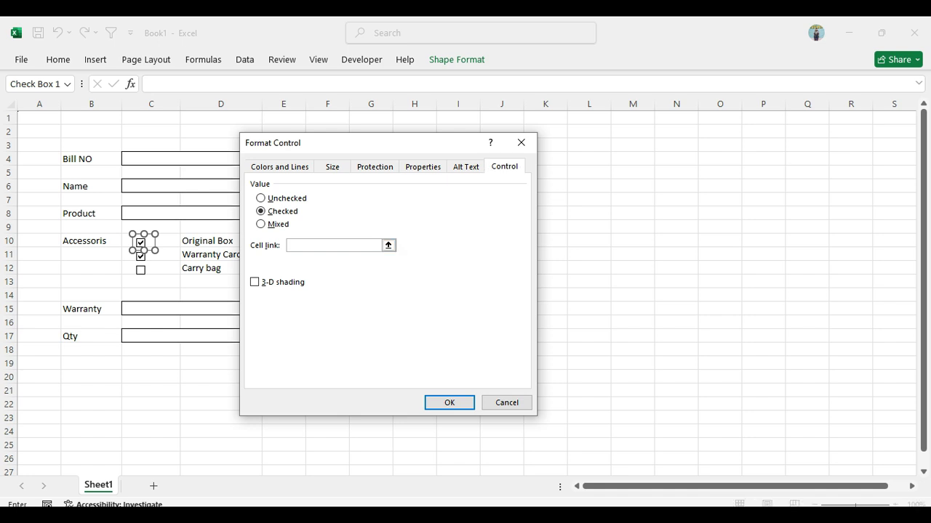
pyautogui.click(167, 240)
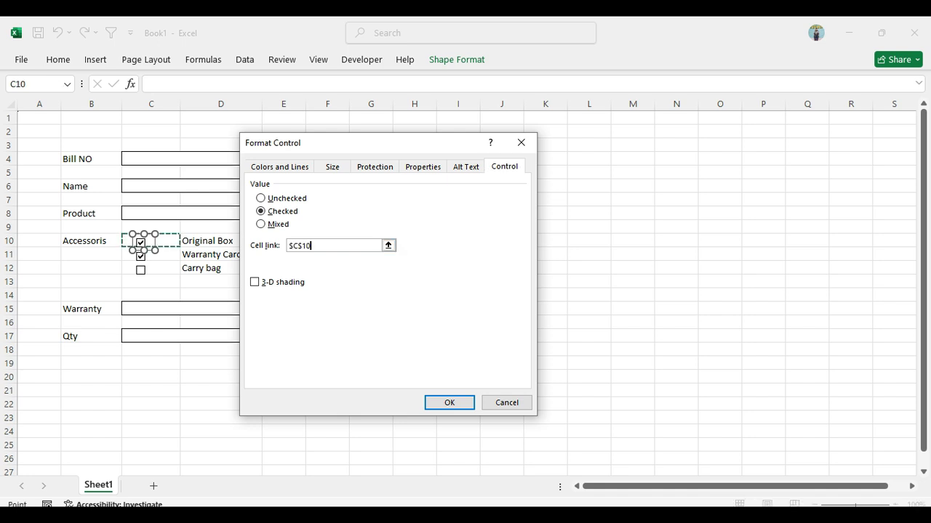
pyautogui.press('F4')
pyautogui.press('F4')
pyautogui.press('F4')
pyautogui.press('Return')
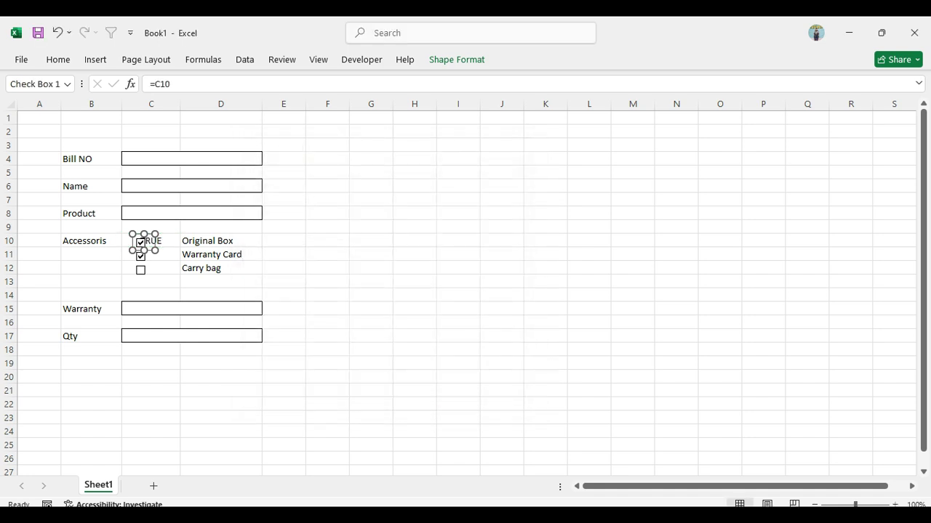
pyautogui.click(327, 295)
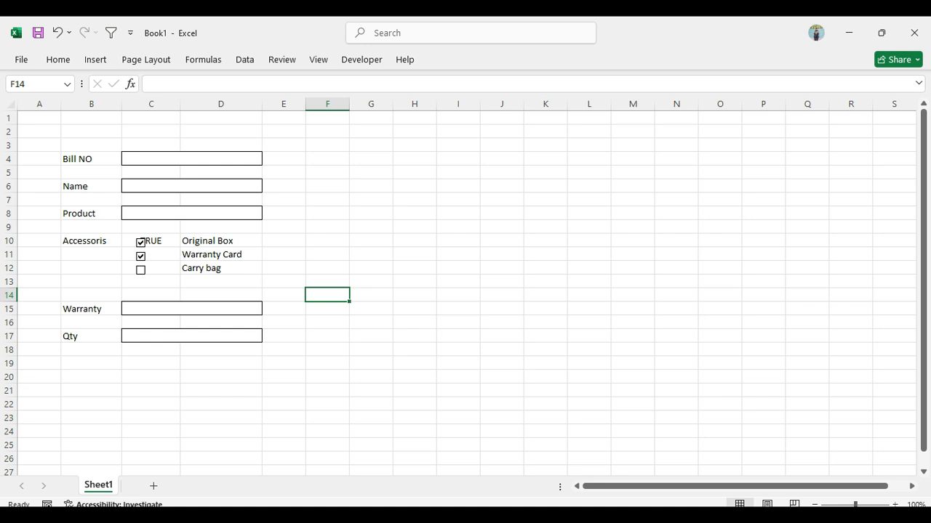
# Toggle the Original Box check box off and on again to test its cell link
pyautogui.click(142, 243)
pyautogui.click(141, 243)
pyautogui.click(327, 269)
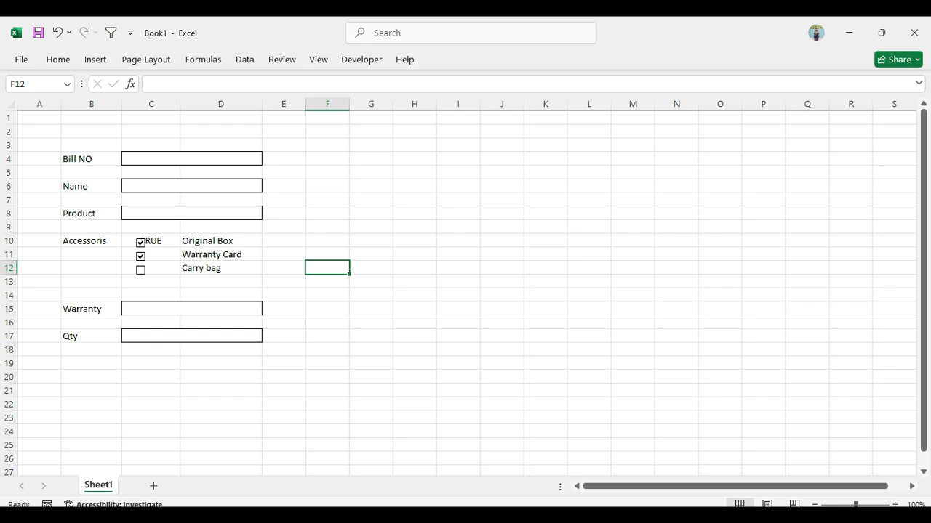
# Change the cell link of the check box beside Warranty Card to C11
pyautogui.rightClick(150, 254)
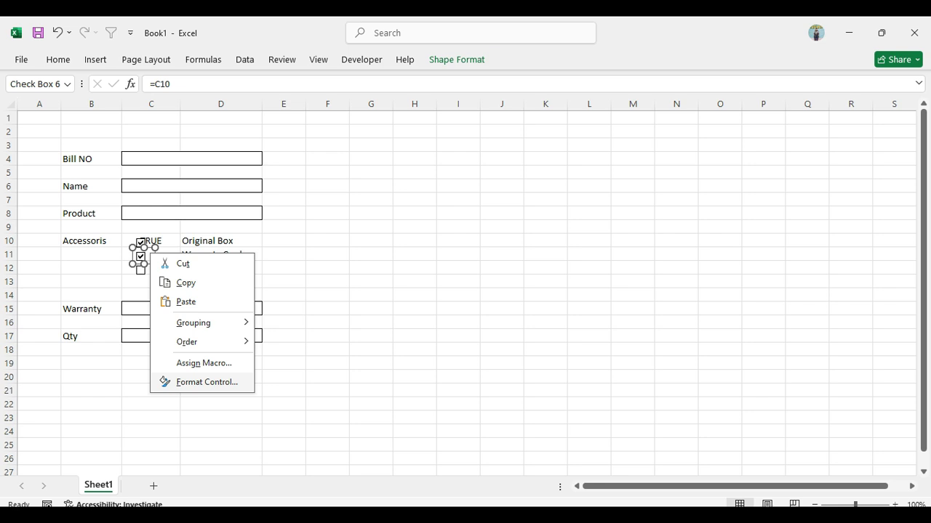
pyautogui.click(206, 382)
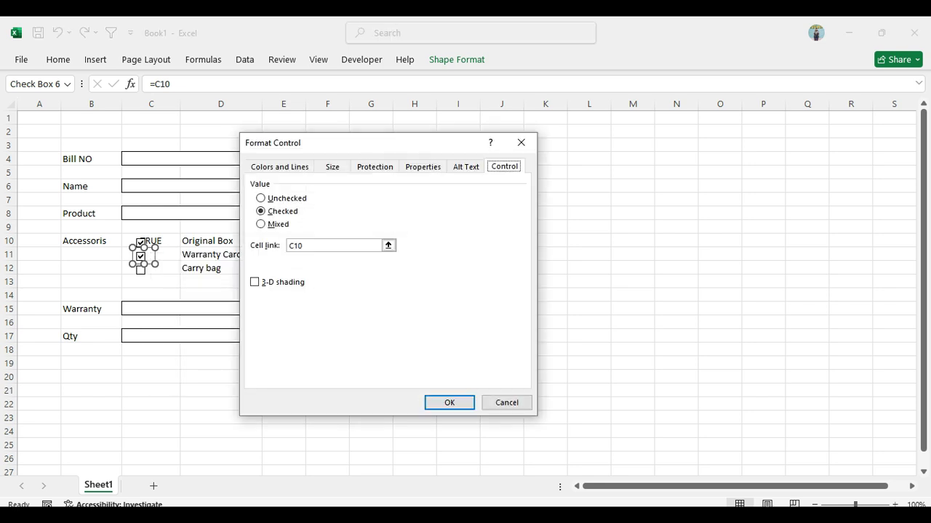
pyautogui.click(320, 246)
pyautogui.press('BackSpace')
pyautogui.write('1')
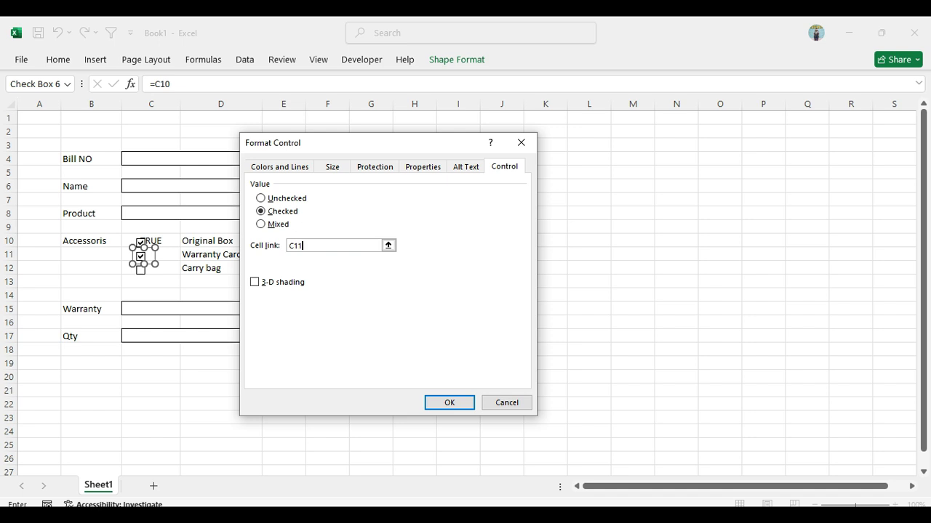
pyautogui.click(450, 403)
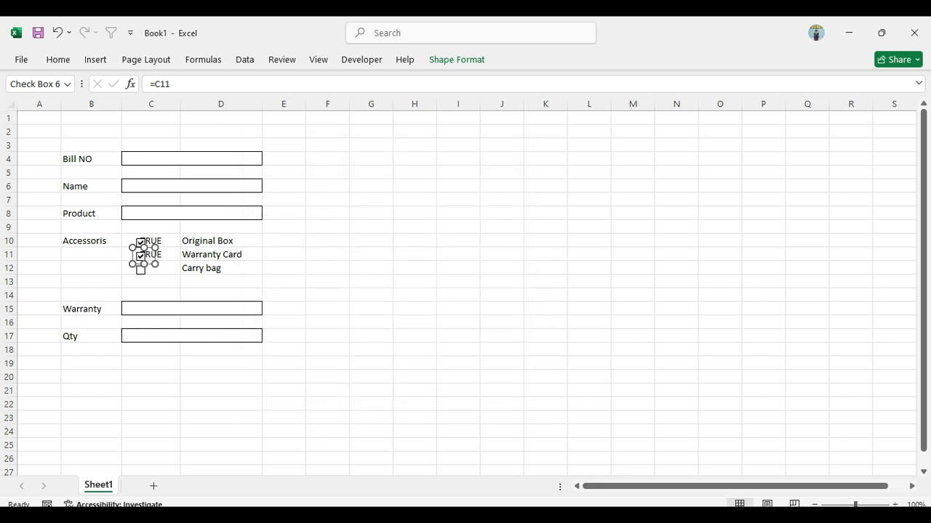
pyautogui.moveTo(284, 281); pyautogui.dragTo(159, 267)
pyautogui.click(370, 281)
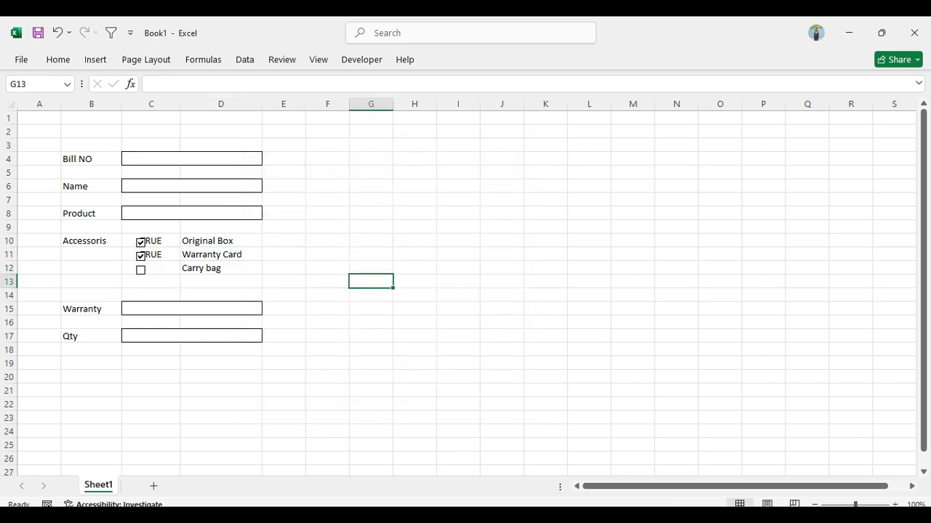
# Set the check box beside Carry bag to Checked and link it to cell C12 with a relative reference
pyautogui.rightClick(142, 268)
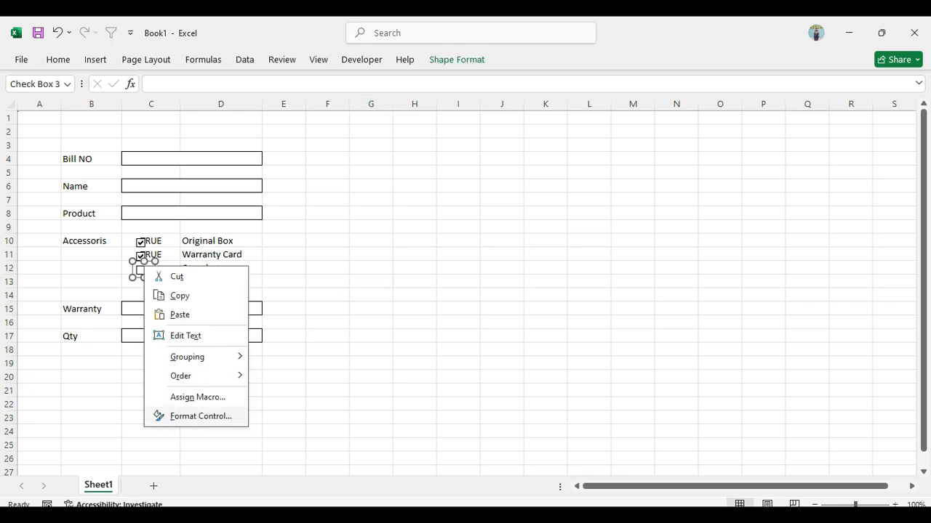
pyautogui.click(200, 416)
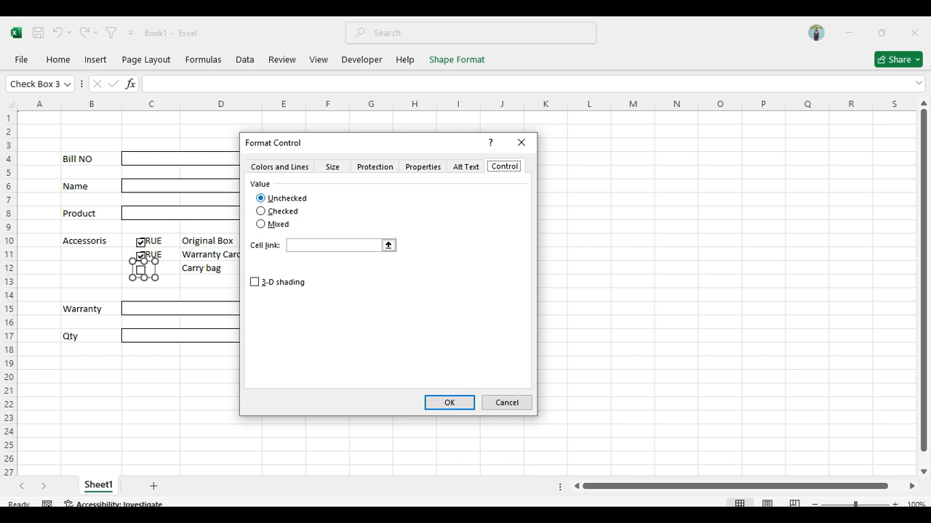
pyautogui.click(267, 212)
pyautogui.click(324, 246)
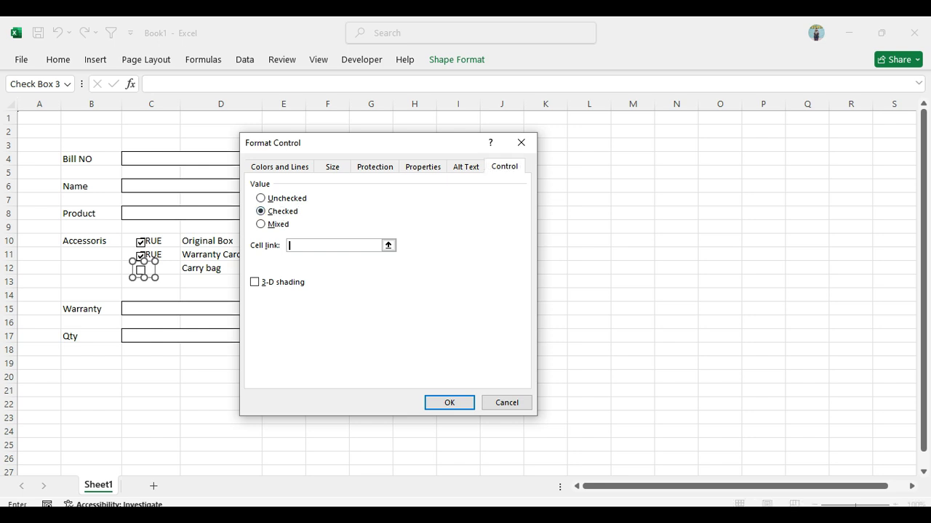
pyautogui.click(167, 268)
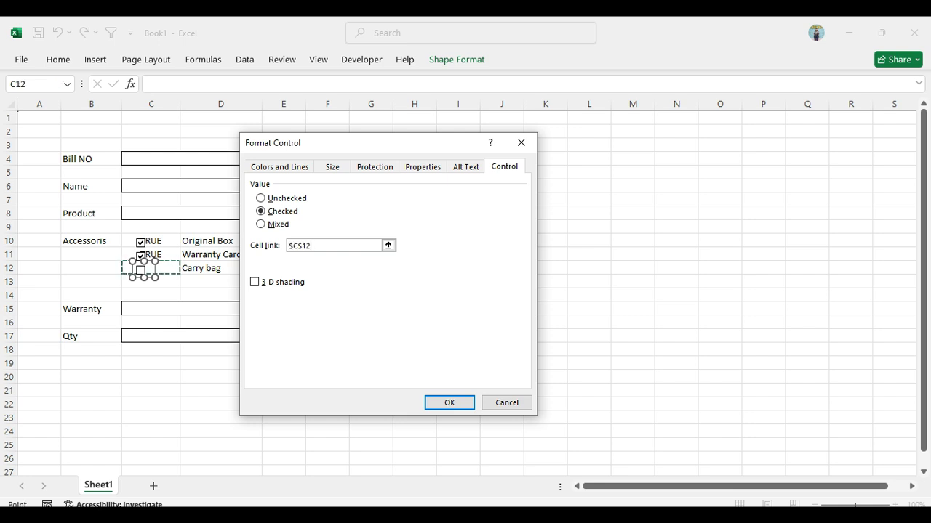
pyautogui.press('F4')
pyautogui.press('F4')
pyautogui.press('F4')
pyautogui.click(450, 403)
pyautogui.click(327, 282)
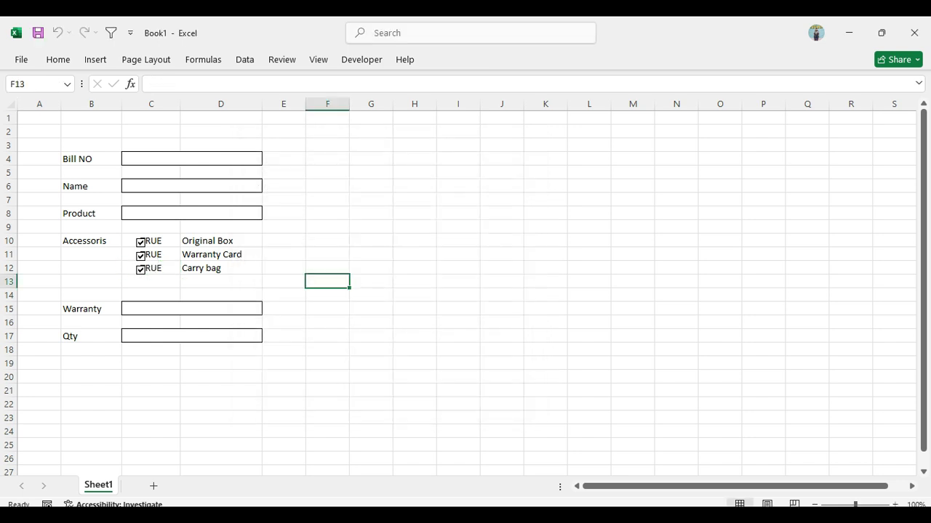
# Toggle the Original Box check box off and on, and untick the Warranty Card and Carry bag check boxes
pyautogui.click(141, 243)
pyautogui.click(141, 243)
pyautogui.click(141, 256)
pyautogui.click(141, 269)
pyautogui.click(221, 241)
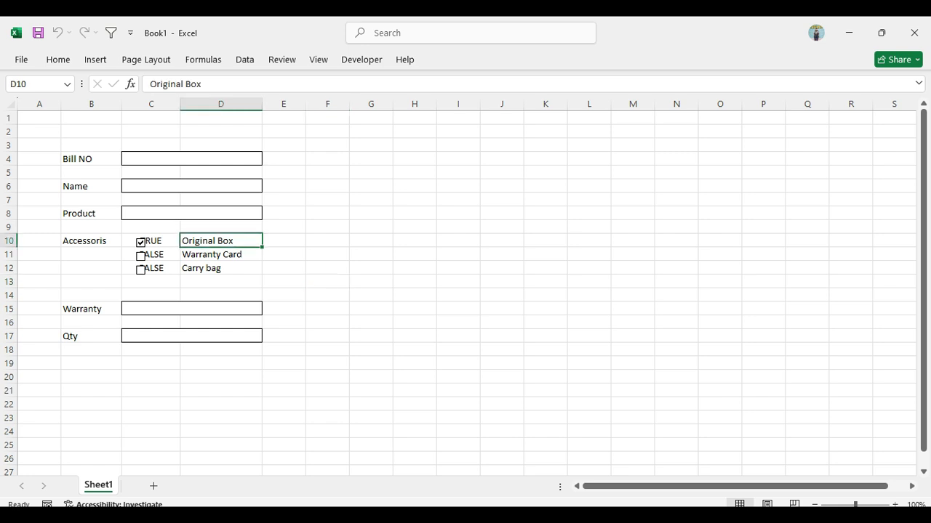
# Start a new conditional formatting rule for the accessory labels in D10:D12 that uses a formula to determine which cells to format
pyautogui.moveTo(218, 242); pyautogui.dragTo(218, 269)
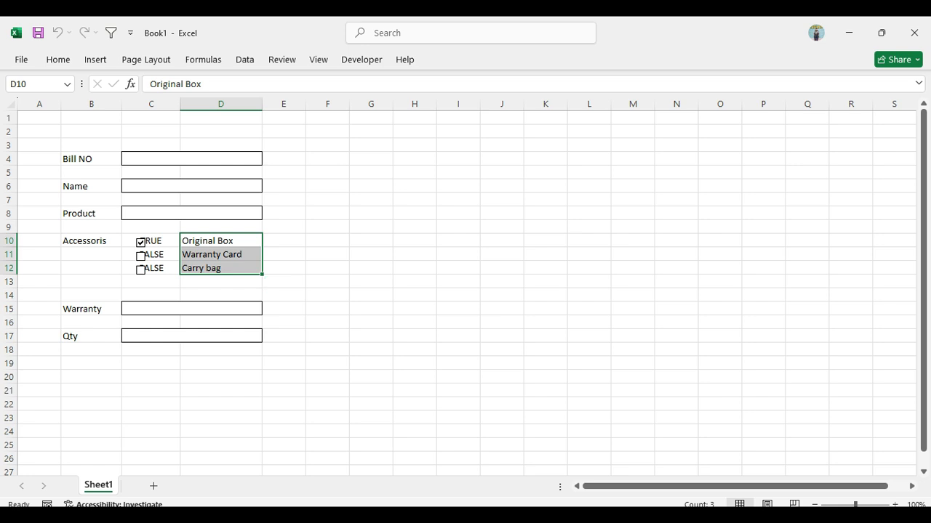
pyautogui.click(58, 60)
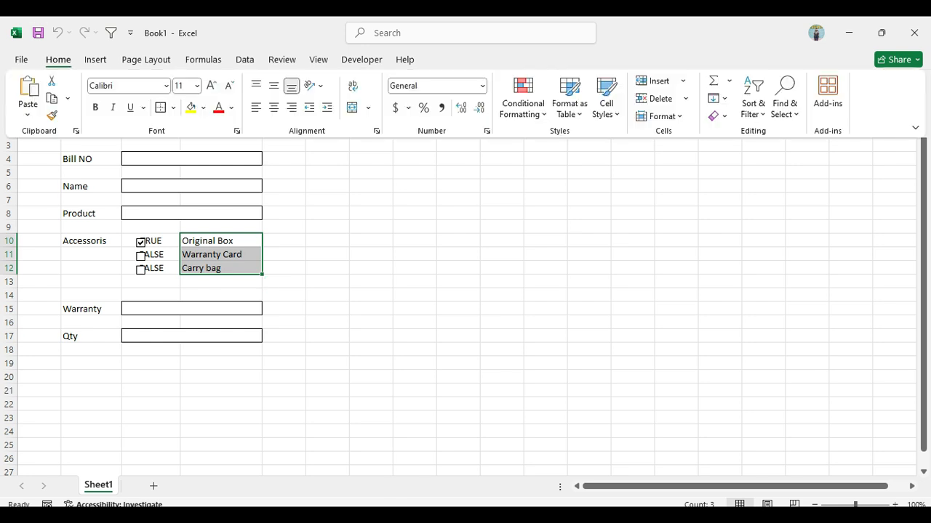
pyautogui.click(523, 98)
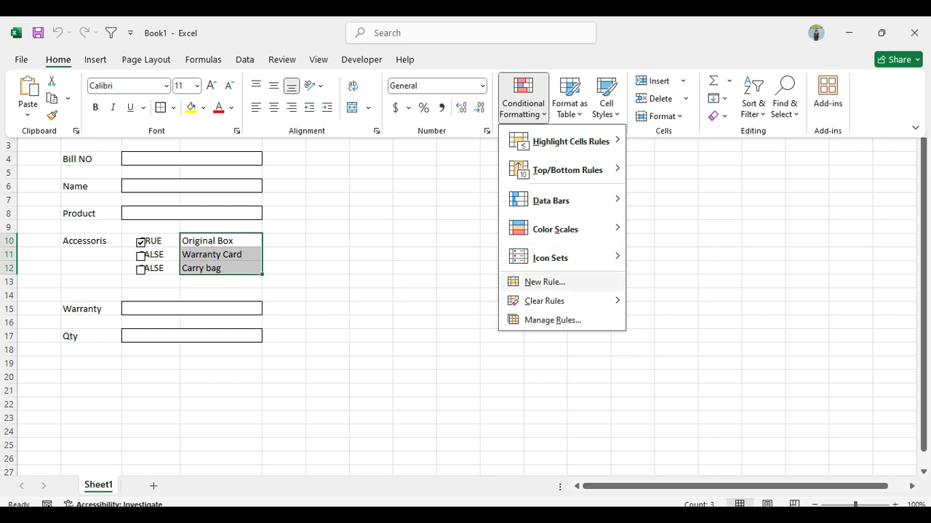
pyautogui.click(544, 281)
pyautogui.moveTo(410, 162); pyautogui.dragTo(535, 36)
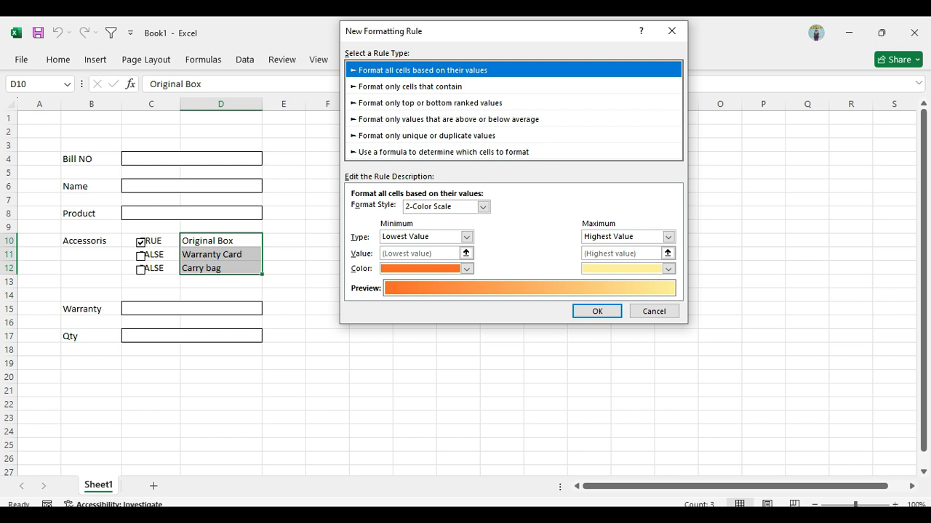
pyautogui.click(443, 151)
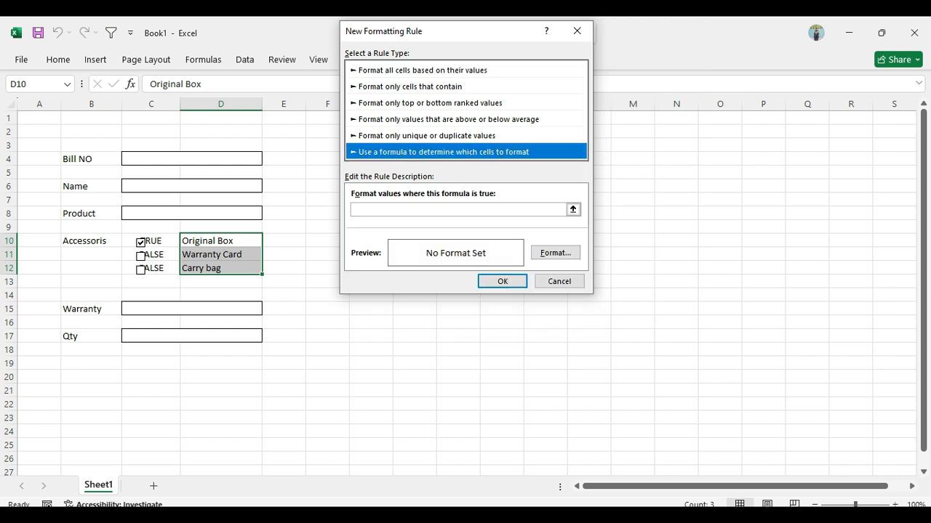
pyautogui.click(458, 209)
pyautogui.write('=')
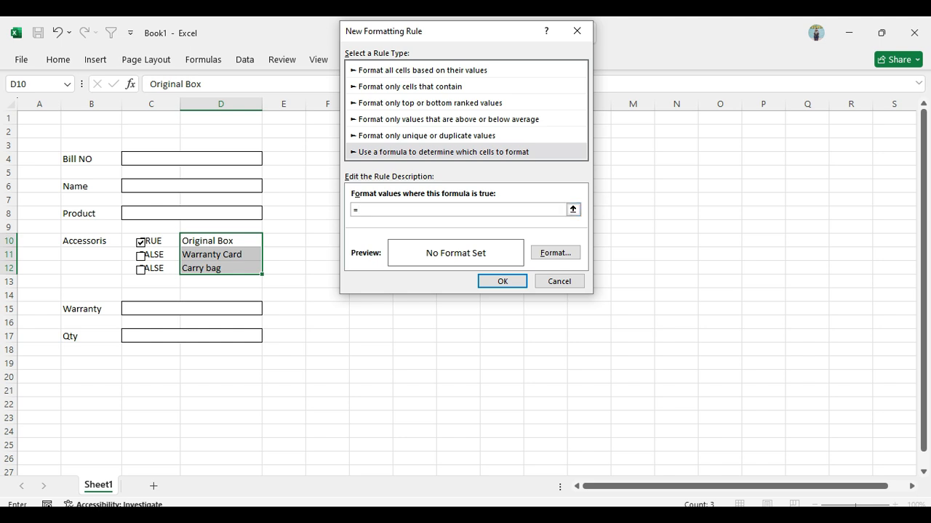
pyautogui.click(163, 241)
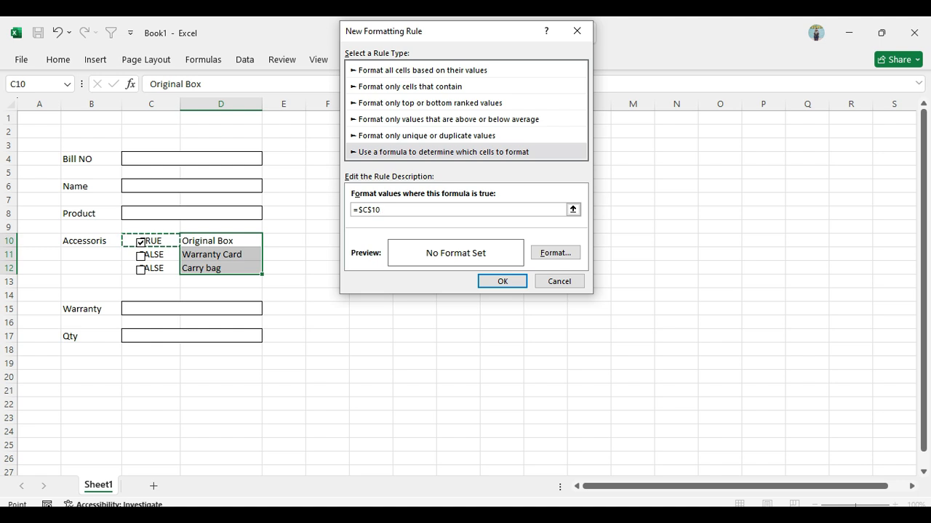
pyautogui.press('BackSpace')
pyautogui.press('BackSpace')
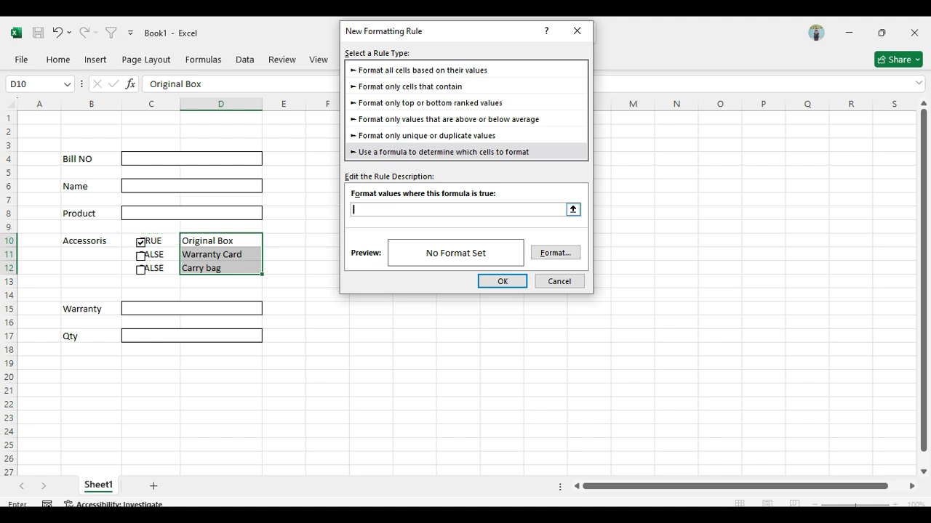
# Set the rule's formula to =$C10, with only the column reference absolute
pyautogui.write('=')
pyautogui.click(160, 241)
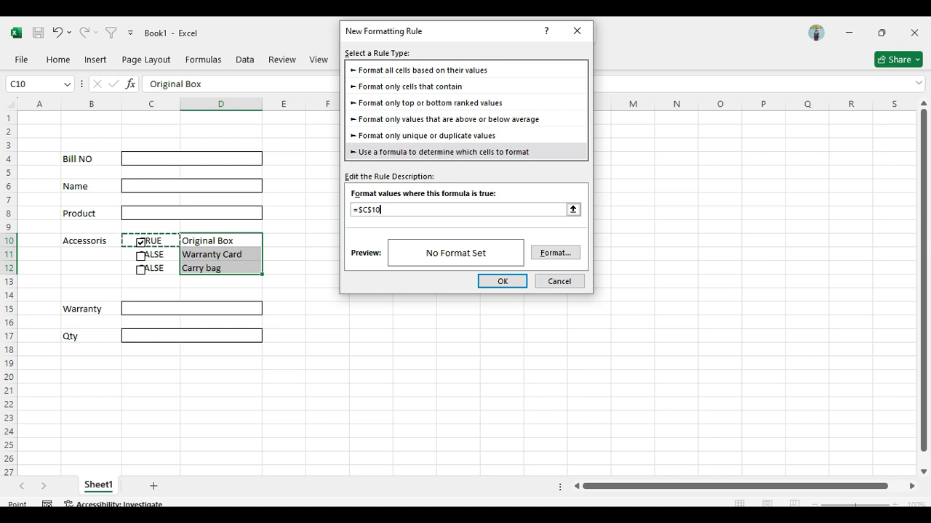
pyautogui.press('F4')
pyautogui.press('F4')
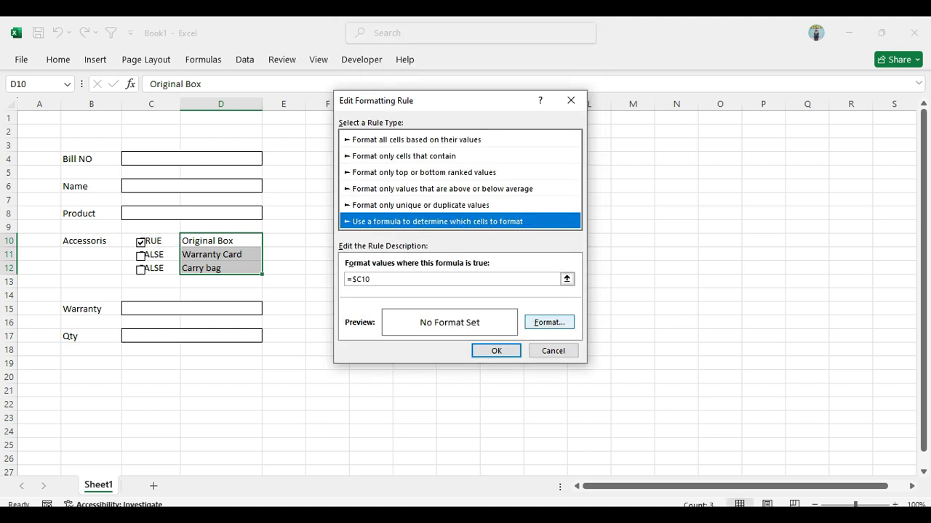
# Give the rule a dark blue font color and apply it to the accessory labels in D10:D12
pyautogui.click(549, 323)
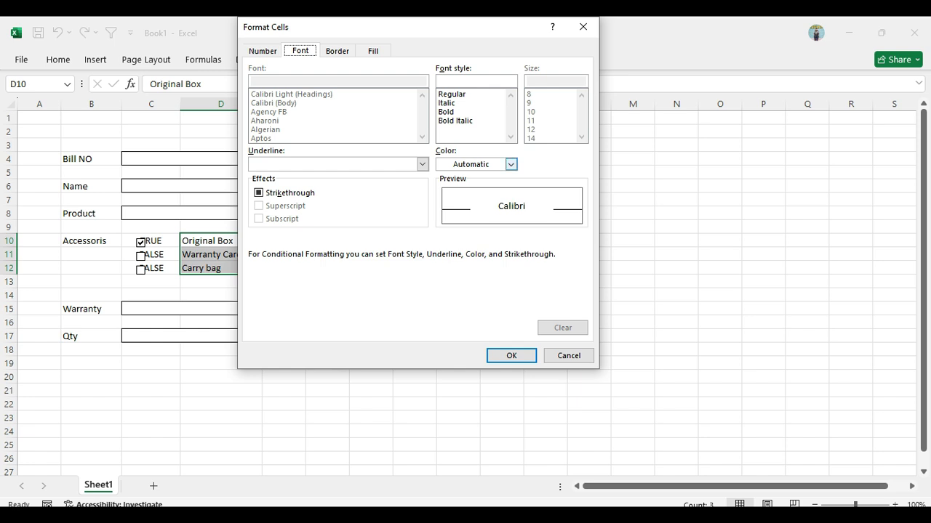
pyautogui.click(510, 165)
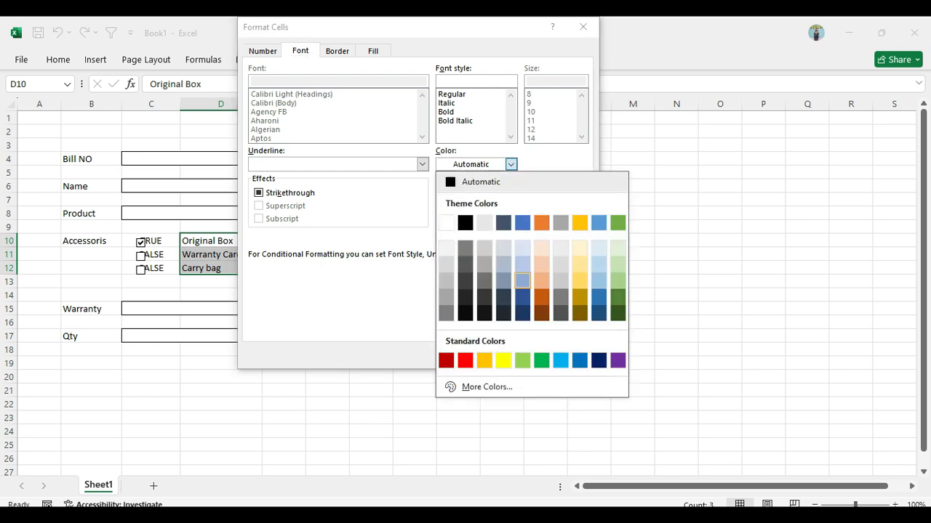
pyautogui.click(522, 296)
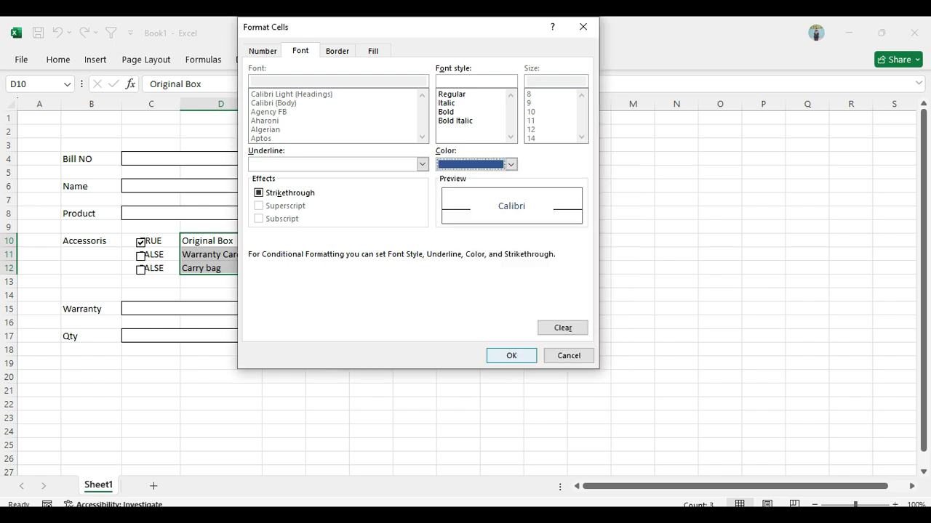
pyautogui.click(511, 355)
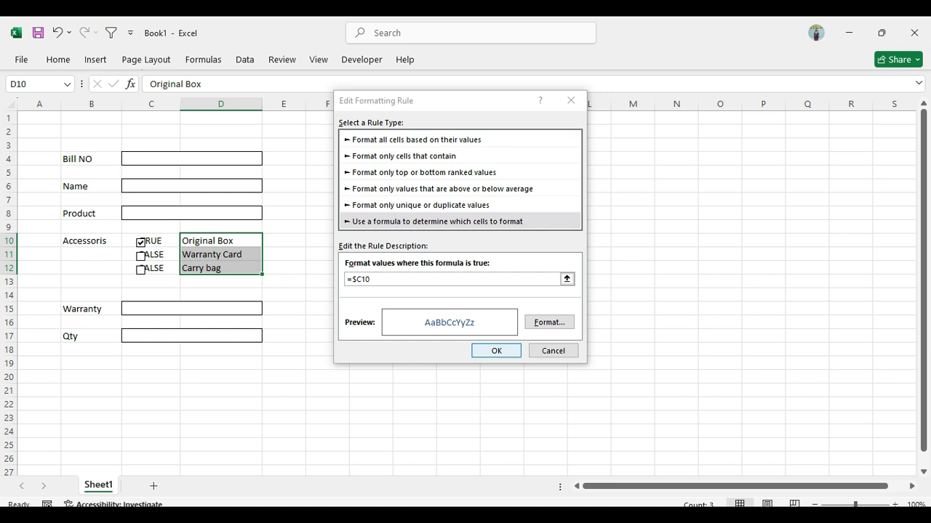
pyautogui.click(496, 350)
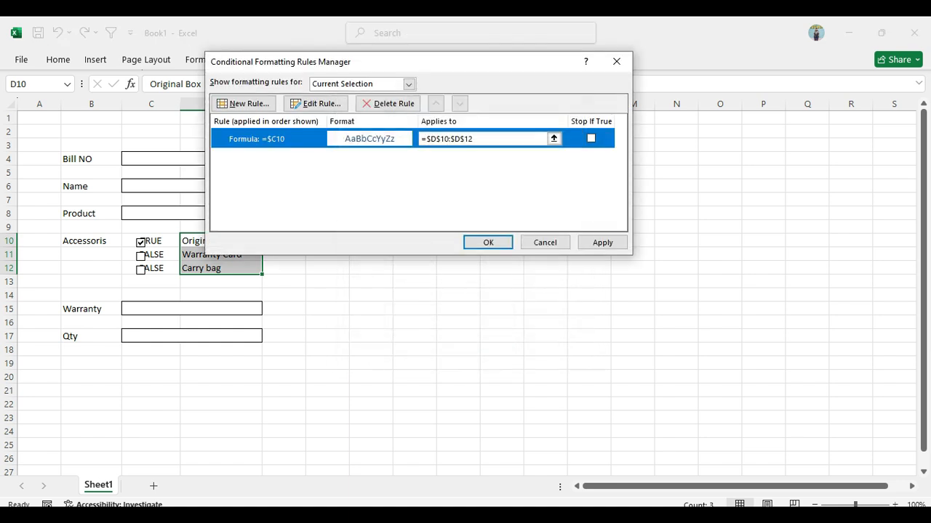
pyautogui.click(484, 241)
# Test the formatting by unticking Original Box, switching Warranty Card on and off, and ticking Carry bag
pyautogui.click(502, 241)
pyautogui.click(141, 242)
pyautogui.click(141, 256)
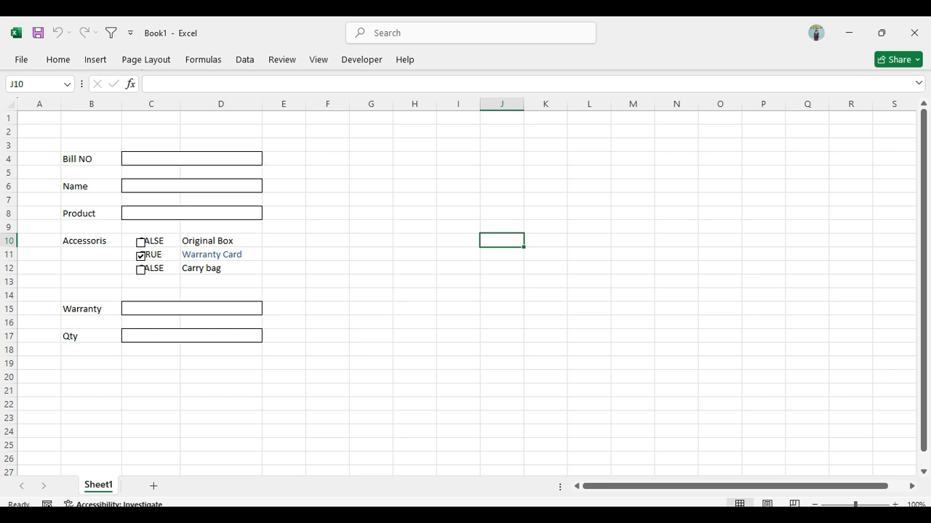
pyautogui.click(140, 256)
pyautogui.click(140, 269)
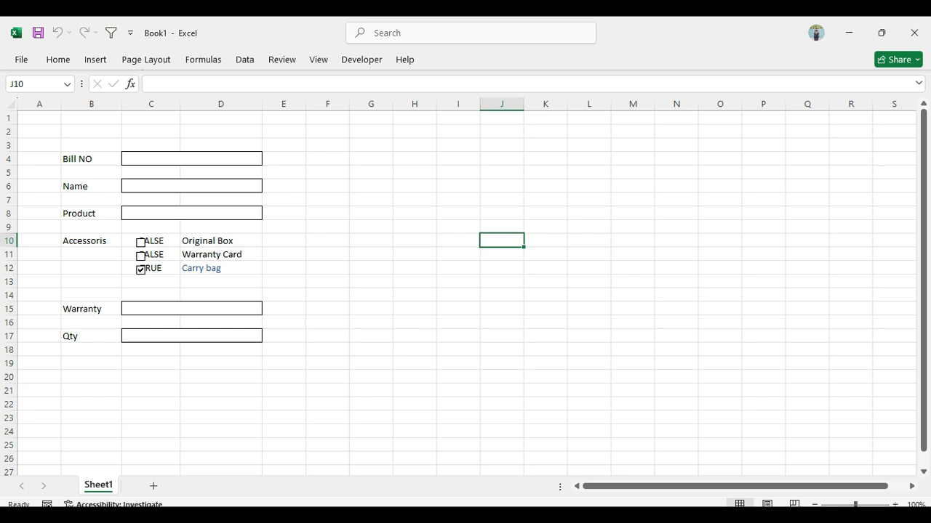
pyautogui.doubleClick(284, 269)
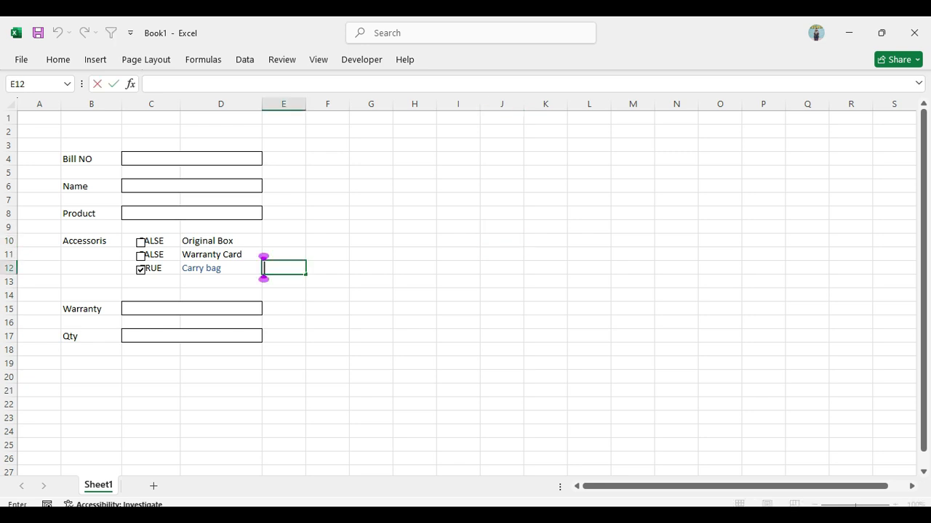
pyautogui.click(91, 377)
pyautogui.click(151, 377)
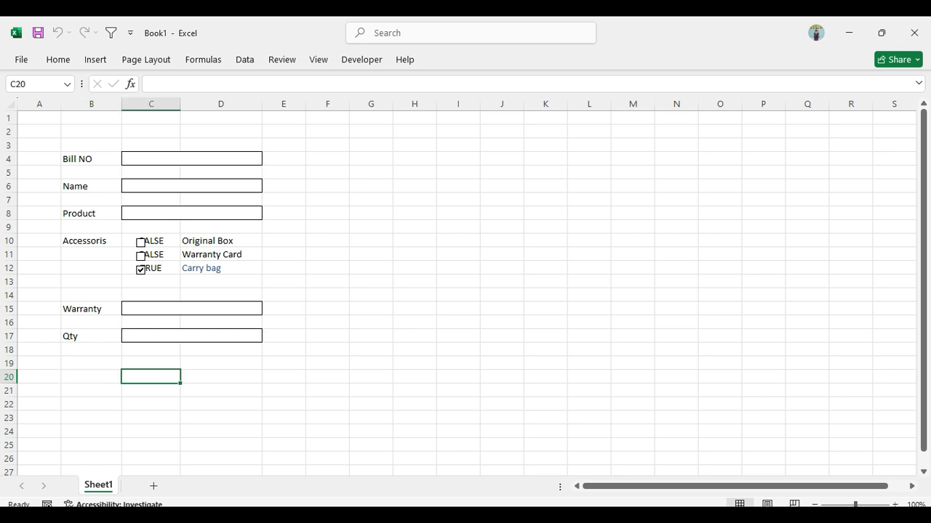
pyautogui.click(221, 377)
pyautogui.click(91, 377)
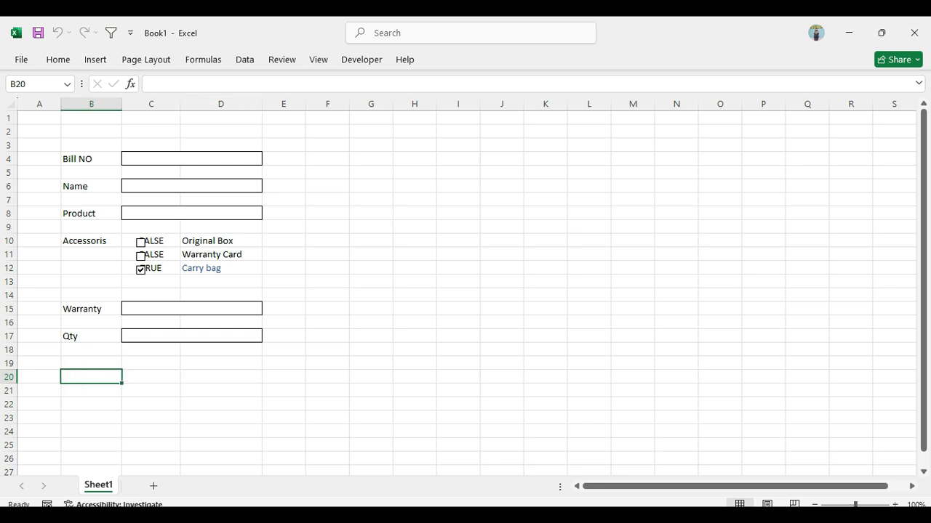
# Draw a small rectangle shape below the Qty row, across columns B and C in rows 20 and 21
pyautogui.click(96, 60)
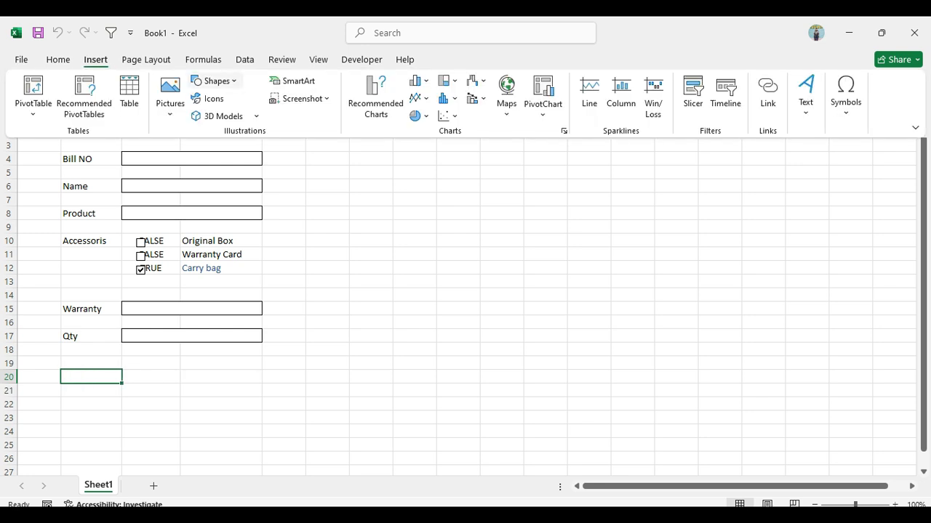
pyautogui.click(216, 80)
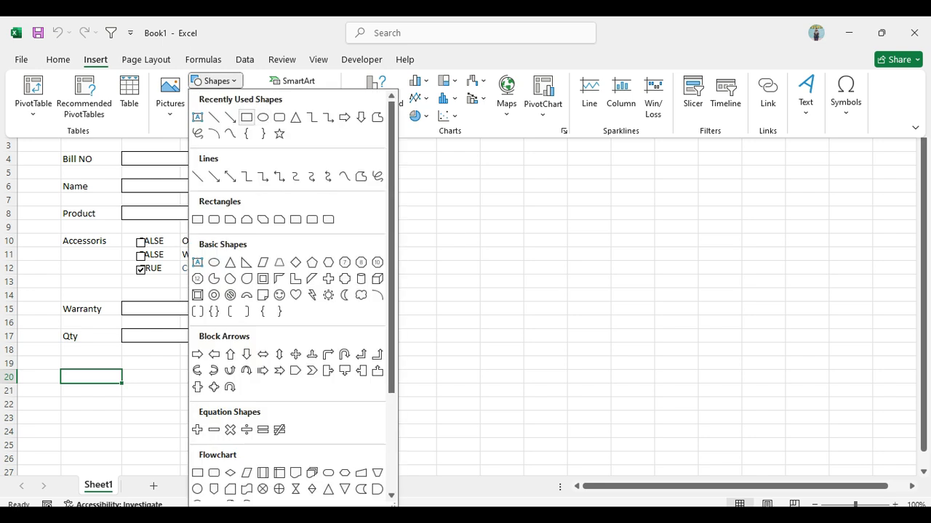
pyautogui.click(247, 117)
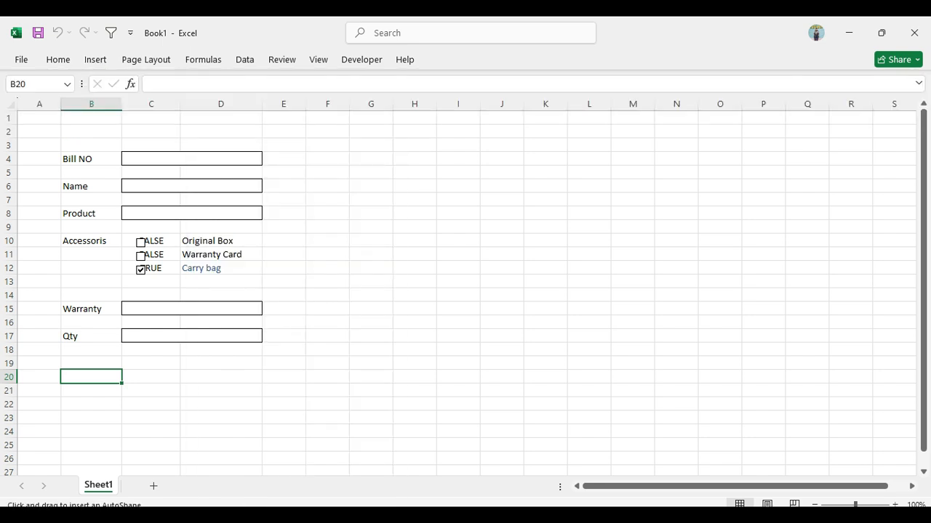
pyautogui.moveTo(104, 372)
pyautogui.mouseDown()
pyautogui.moveTo(111, 391)
pyautogui.moveTo(164, 394)
pyautogui.mouseUp()
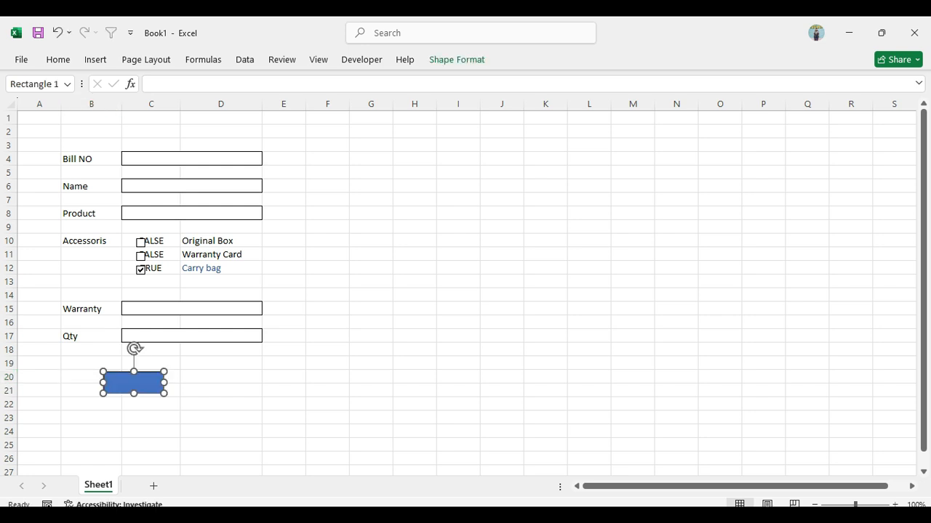
# Place a copy of the rectangle in column D and align it beside the original
pyautogui.click(220, 378)
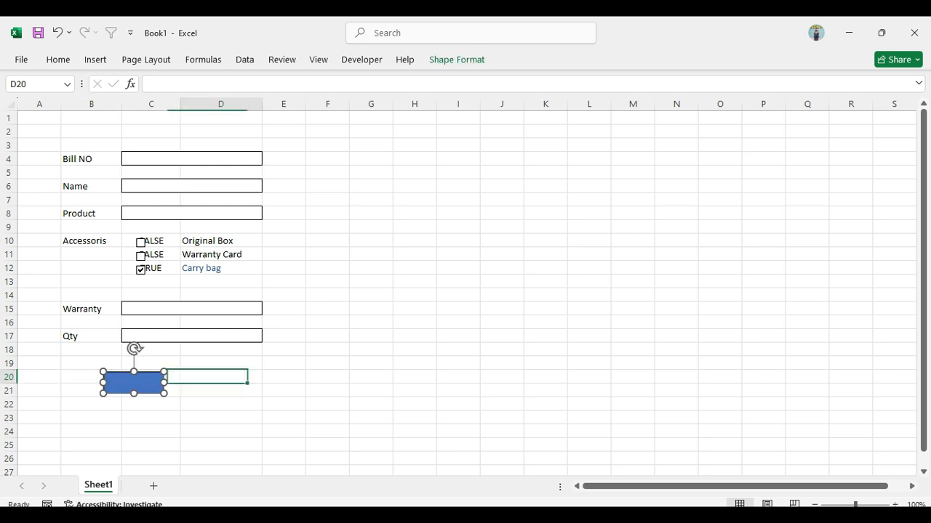
pyautogui.hotkey('ctrl', 'v')
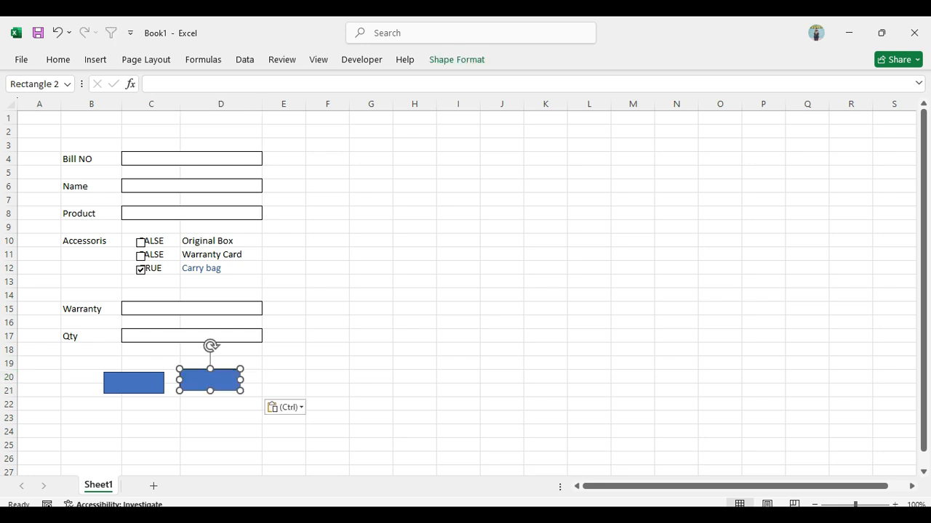
pyautogui.moveTo(210, 379); pyautogui.dragTo(219, 383)
# Add the text SUMMIT to the rectangle across columns B and C
pyautogui.rightClick(145, 382)
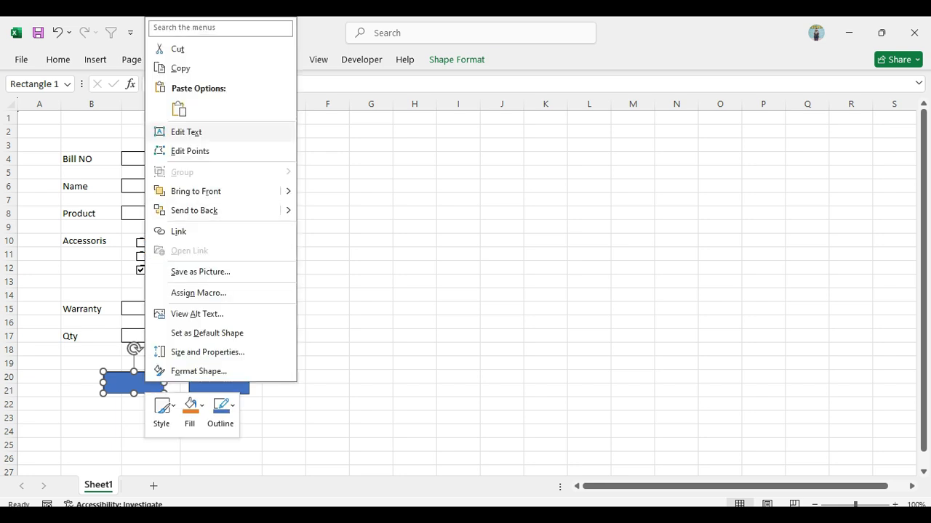
pyautogui.click(186, 132)
pyautogui.write('SUMMIT')
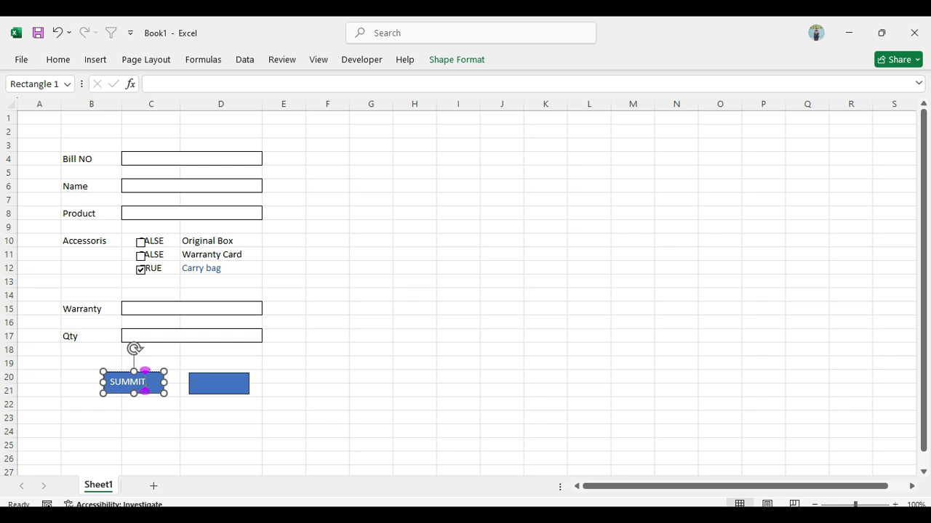
# Enlarge the SUMMIT text by two font size steps and make it bold
pyautogui.moveTo(145, 382); pyautogui.dragTo(107, 382)
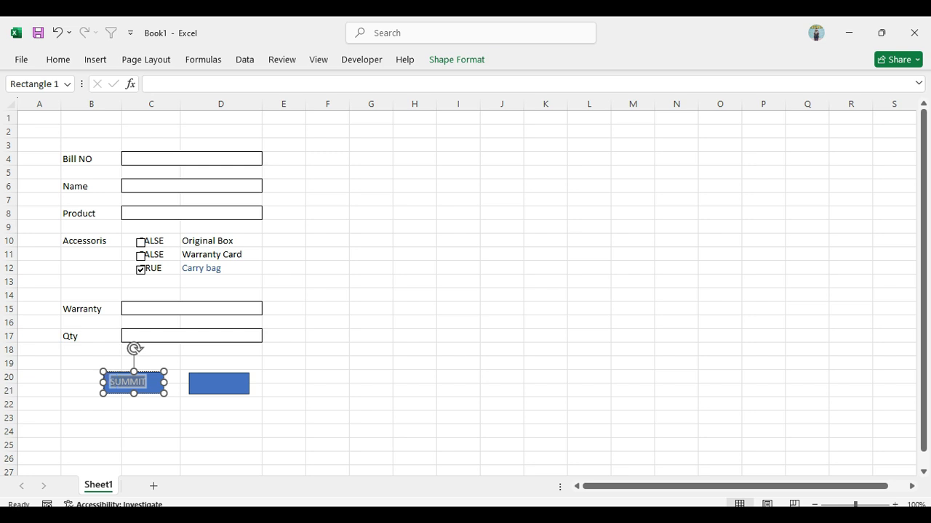
pyautogui.hotkey('ctrl', 'shift', '.')
pyautogui.hotkey('ctrl', 'shift', '.')
pyautogui.hotkey('ctrl', 'b')
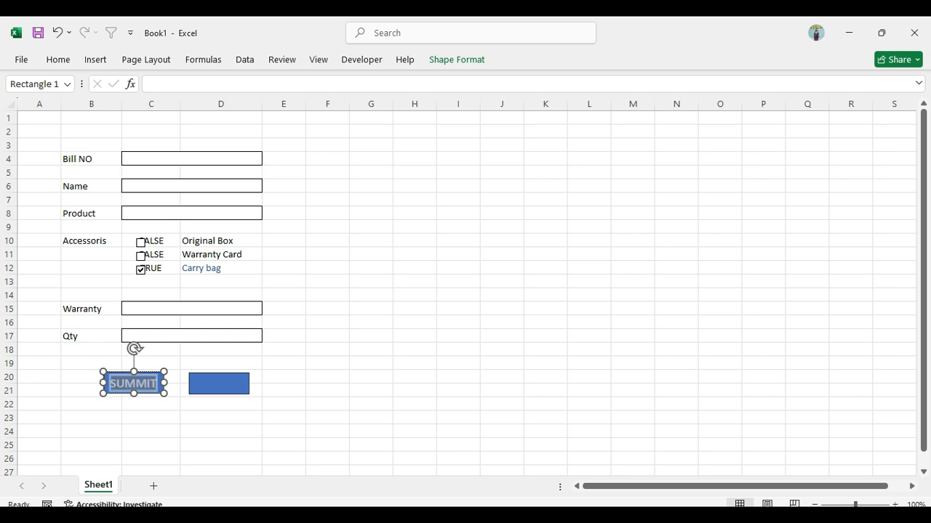
pyautogui.click(327, 377)
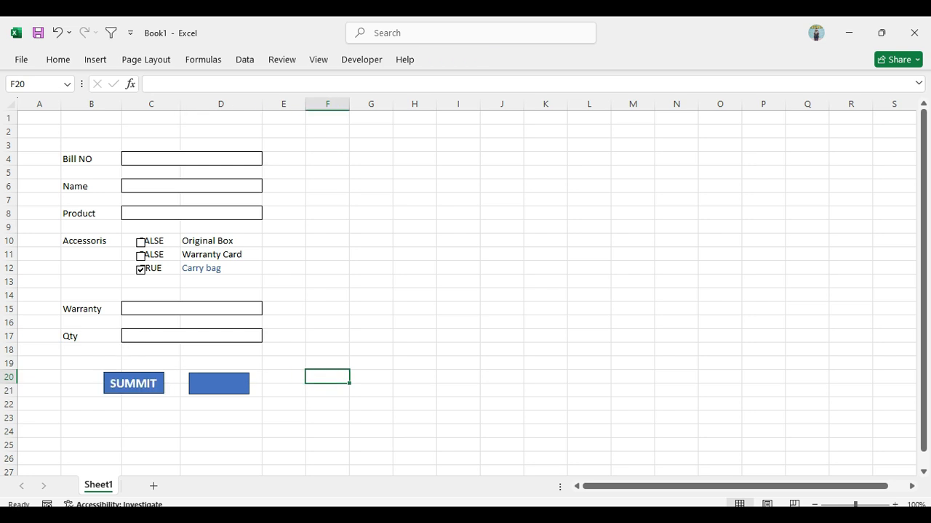
# Add the text CLEAR to the rectangle in column D
pyautogui.rightClick(219, 383)
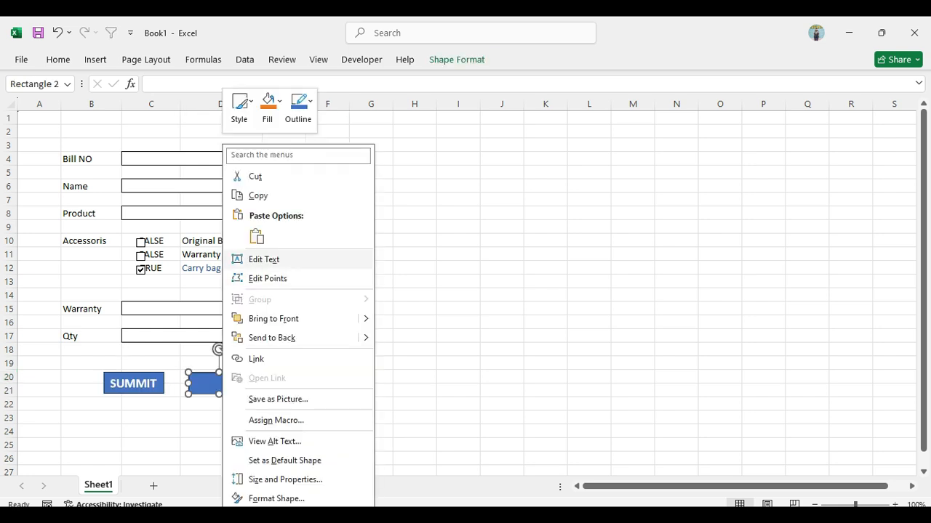
pyautogui.click(264, 258)
pyautogui.write('CLEAR')
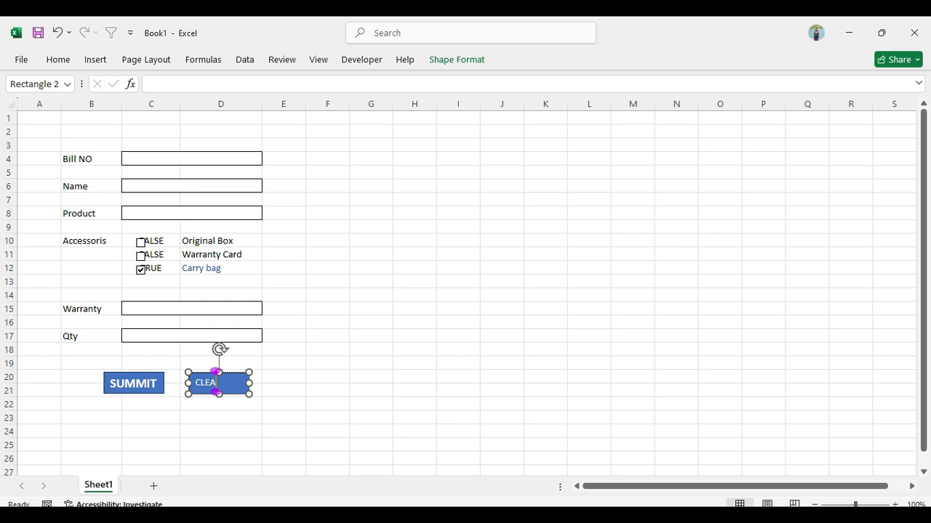
# Enlarge the CLEAR text by two font size steps and make it bold
pyautogui.hotkey('shift', 'Left')
pyautogui.hotkey('shift', 'Left')
pyautogui.hotkey('shift', 'Left')
pyautogui.hotkey('shift', 'Left')
pyautogui.hotkey('shift', 'Left')
pyautogui.hotkey('ctrl', 'shift', '.')
pyautogui.hotkey('ctrl', 'shift', '.')
pyautogui.hotkey('ctrl', 'b')
pyautogui.click(284, 349)
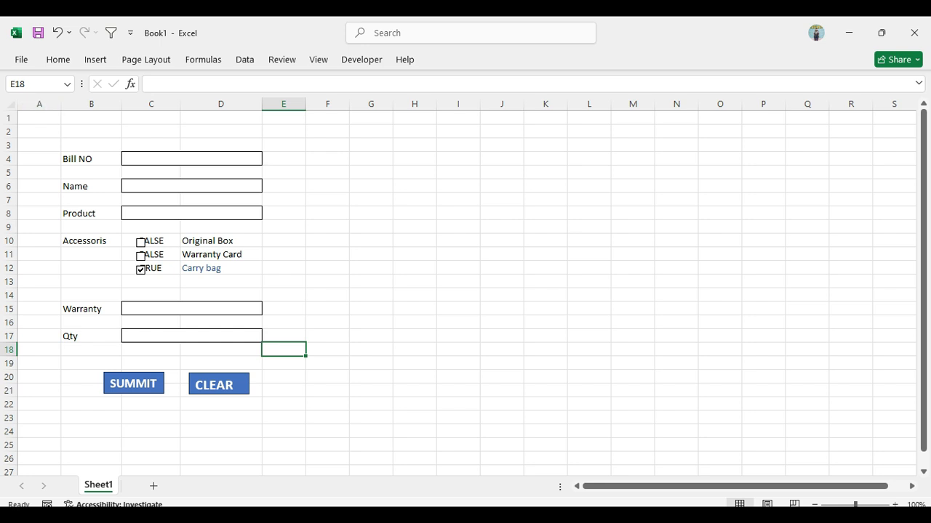
# Apply a thick outside border around the whole form in A2:E24
pyautogui.click(39, 132)
pyautogui.hotkey('shift', 'Right')
pyautogui.hotkey('shift', 'Right')
pyautogui.hotkey('shift', 'Right')
pyautogui.hotkey('shift', 'Right')
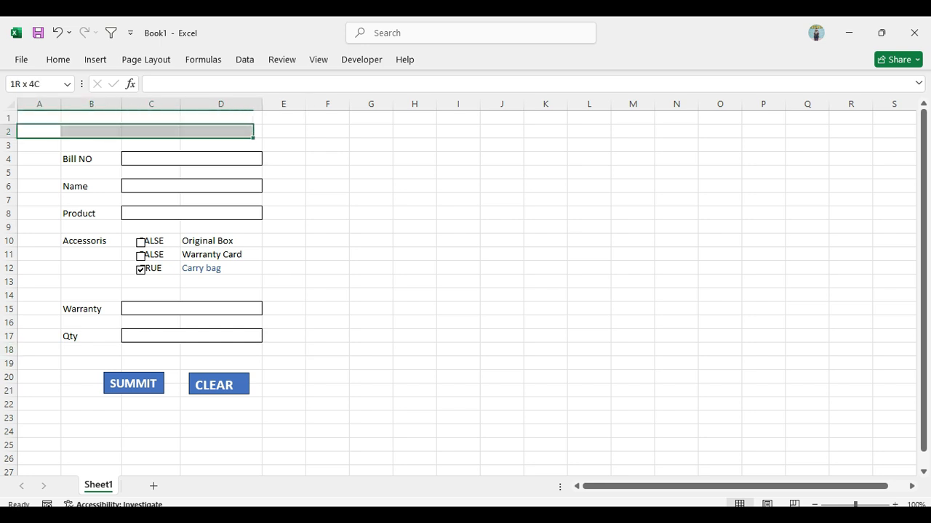
pyautogui.hotkey('shift', 'Down')
pyautogui.hotkey('shift', 'Down')
pyautogui.hotkey('shift', 'Down')
pyautogui.hotkey('shift', 'Down')
pyautogui.hotkey('shift', 'Down')
pyautogui.hotkey('shift', 'Down')
pyautogui.hotkey('shift', 'Down')
pyautogui.hotkey('shift', 'Down')
pyautogui.hotkey('shift', 'Down')
pyautogui.hotkey('shift', 'Down')
pyautogui.hotkey('shift', 'Down')
pyautogui.hotkey('shift', 'Down')
pyautogui.hotkey('shift', 'Down')
pyautogui.hotkey('shift', 'Down')
pyautogui.hotkey('shift', 'Down')
pyautogui.hotkey('shift', 'Down')
pyautogui.hotkey('shift', 'Down')
pyautogui.hotkey('shift', 'Down')
pyautogui.hotkey('shift', 'Down')
pyautogui.hotkey('shift', 'Down')
pyautogui.hotkey('shift', 'Down')
pyautogui.hotkey('shift', 'Down')
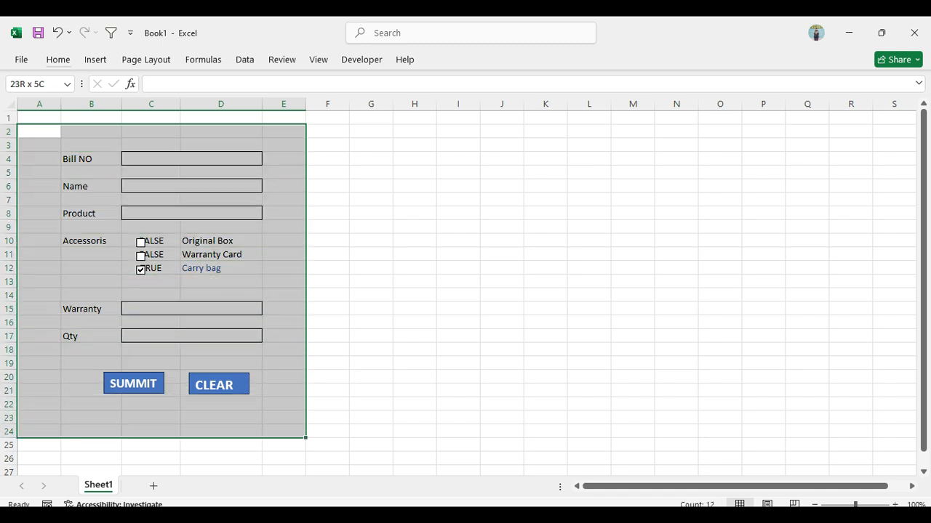
pyautogui.press('alt')
pyautogui.press('h')
pyautogui.press('b')
pyautogui.press('t')
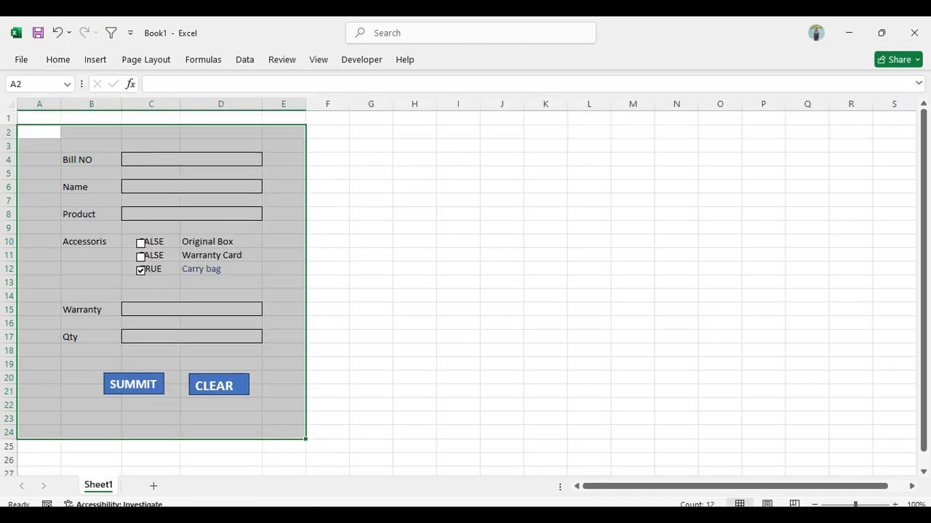
pyautogui.click(327, 187)
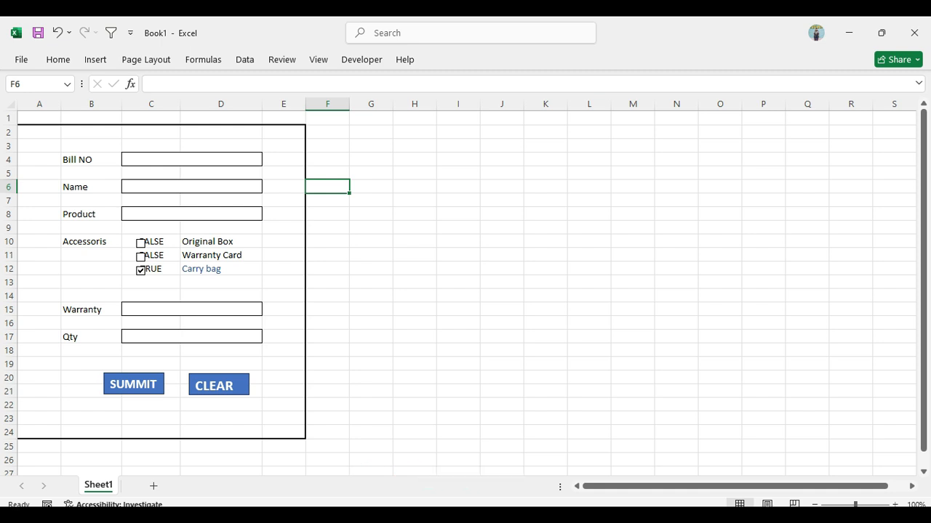
# Tick the Warranty Card check box, leaving Original Box unticked, and select cell H11
pyautogui.click(141, 244)
pyautogui.click(140, 257)
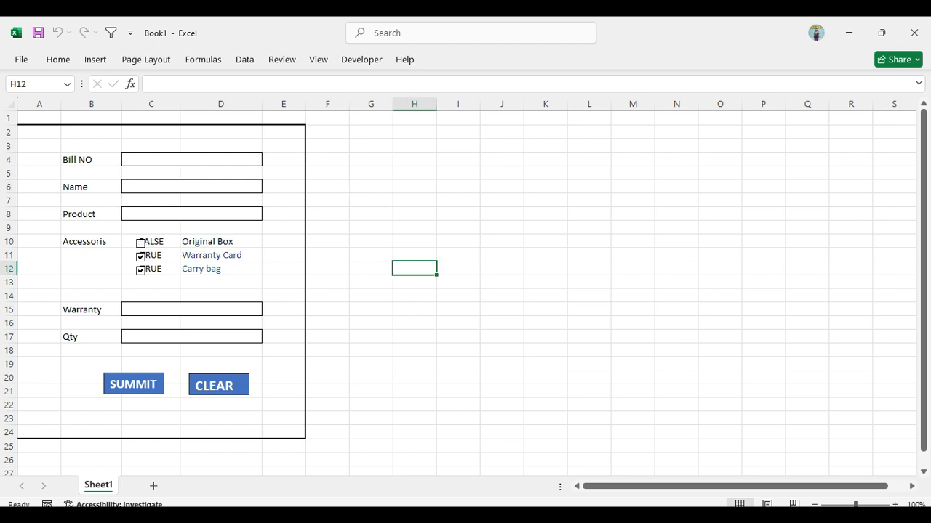
pyautogui.click(414, 255)
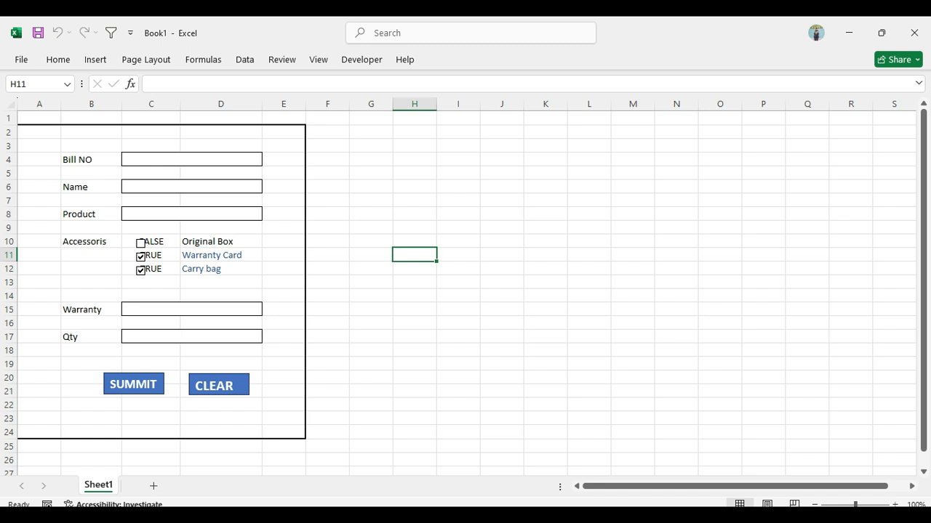
# Switch to Chrome and ask ChatGPT for an Excel formula joining D10:D12 values with commas in one cell where C10:C12 are TRUE
pyautogui.hotkey('alt', 'F11')
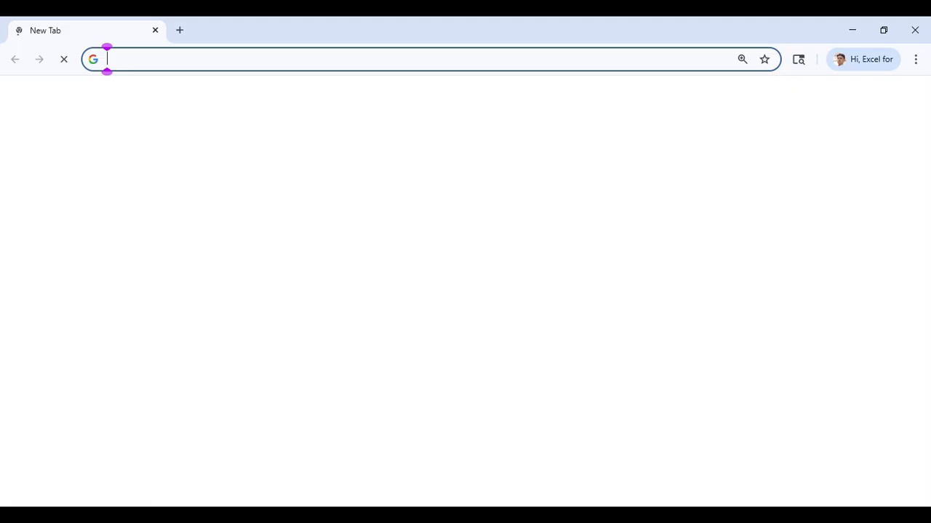
pyautogui.write('CHAtgpt.com')
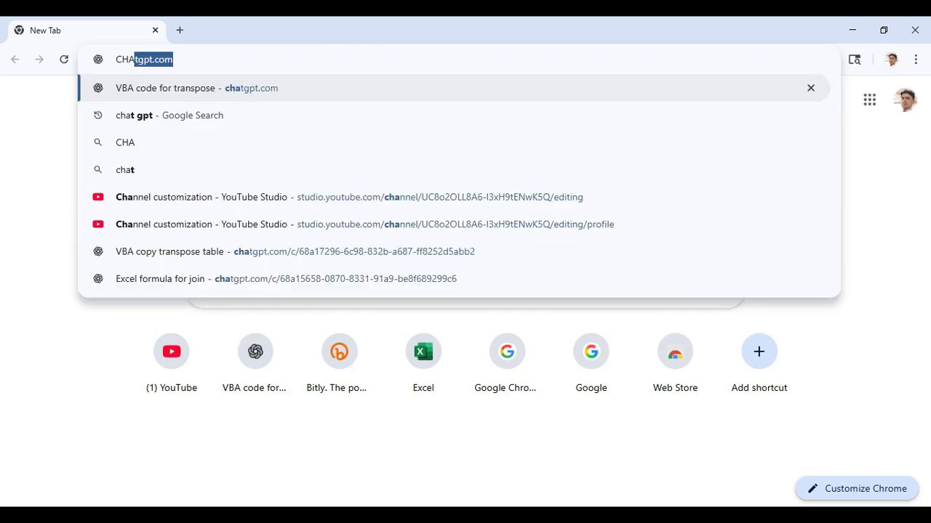
pyautogui.press('Return')
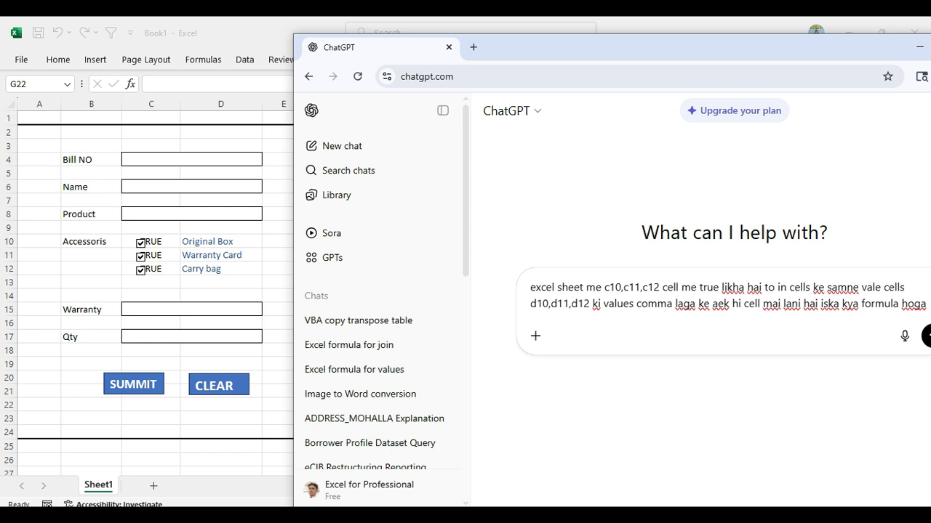
pyautogui.moveTo(676, 47); pyautogui.dragTo(582, 42)
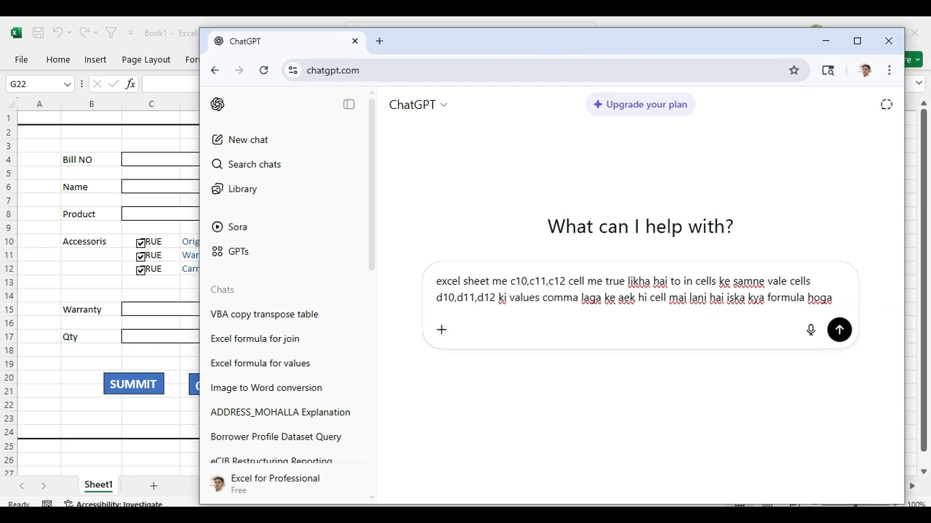
pyautogui.moveTo(600, 46); pyautogui.dragTo(519, 16)
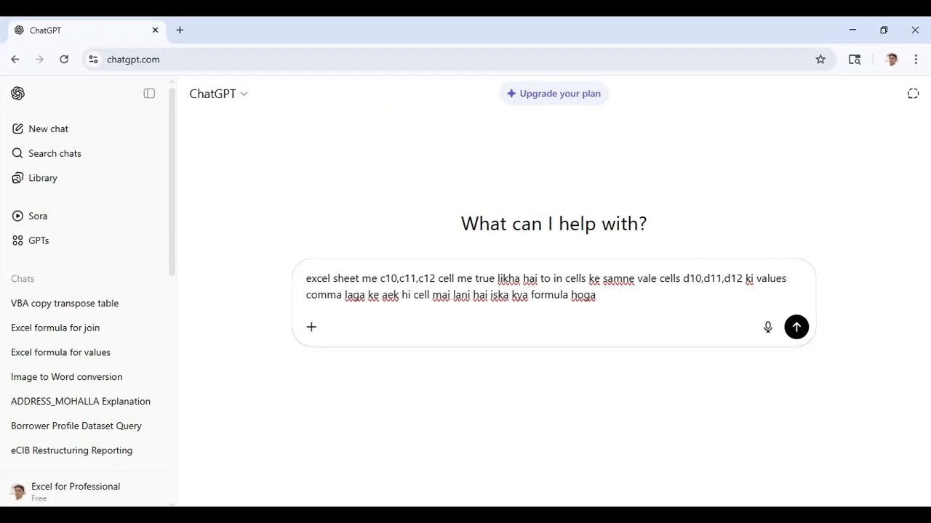
pyautogui.press('Return')
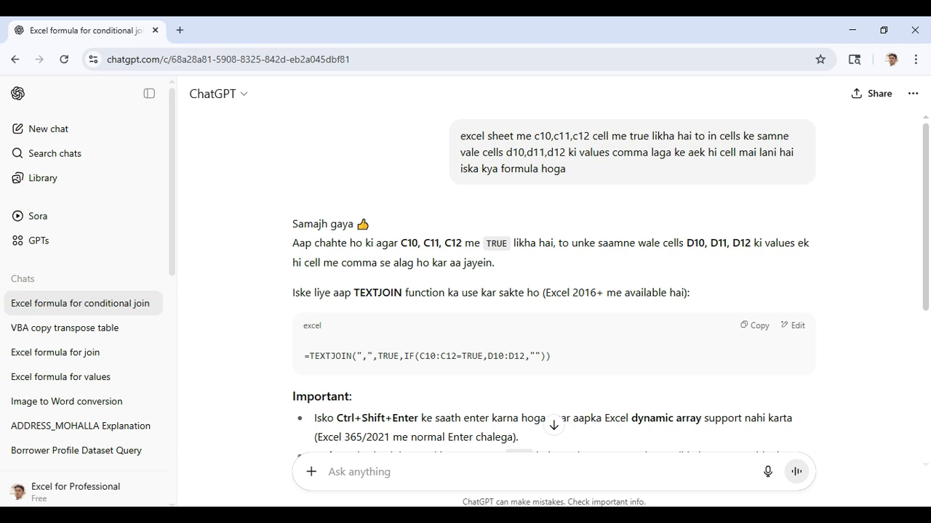
# Copy the formula =TEXTJOIN(",",TRUE,IF(C10:C12=TRUE,D10:D12,"")) from the ChatGPT answer and paste it into cell H13 of Sheet1 in Excel
pyautogui.moveTo(303, 356); pyautogui.dragTo(551, 357)
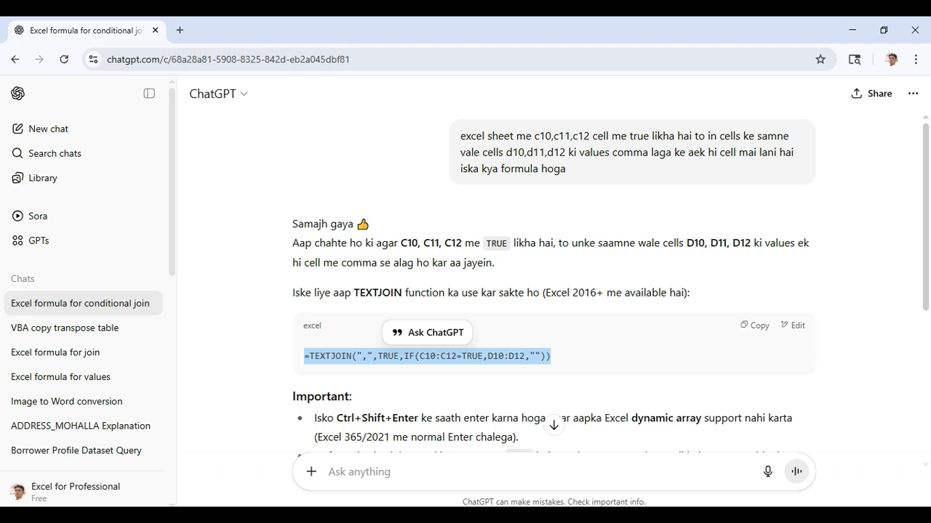
pyautogui.click(552, 356)
pyautogui.click(755, 325)
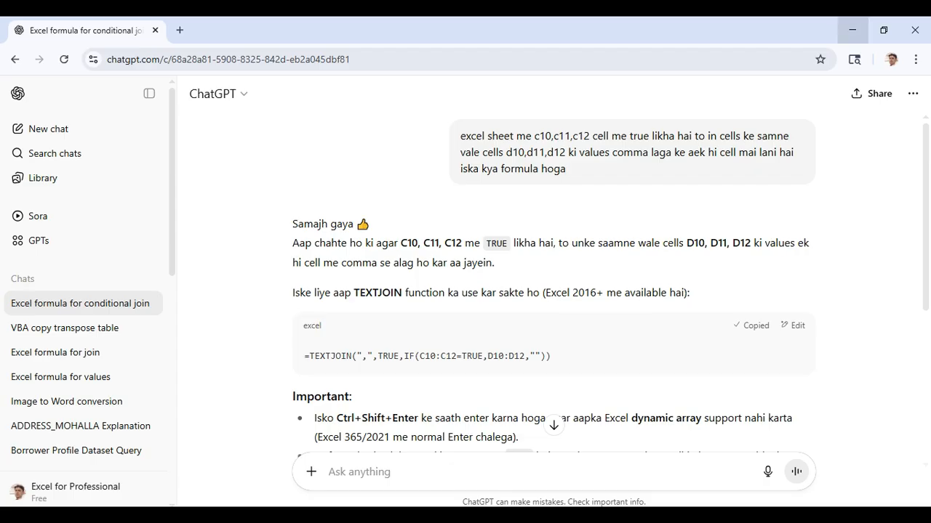
pyautogui.click(852, 29)
pyautogui.click(853, 30)
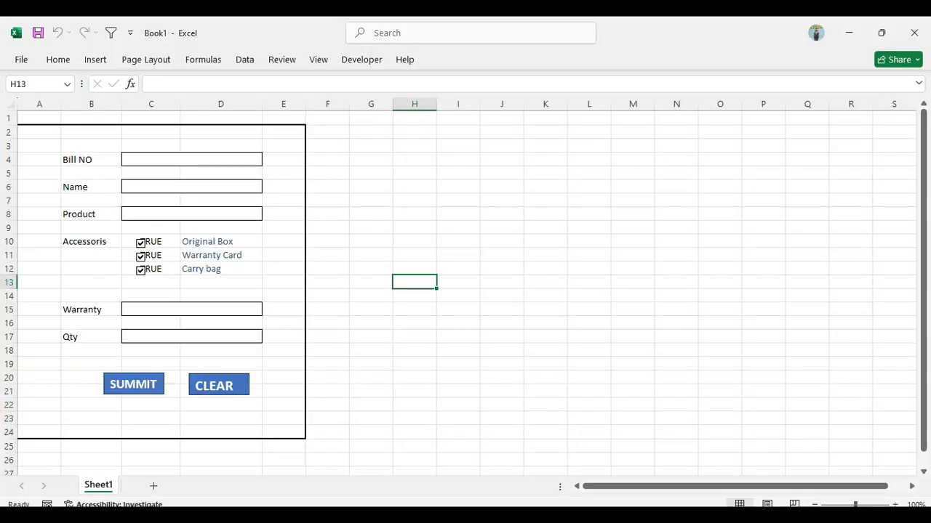
pyautogui.hotkey('ctrl', 'v')
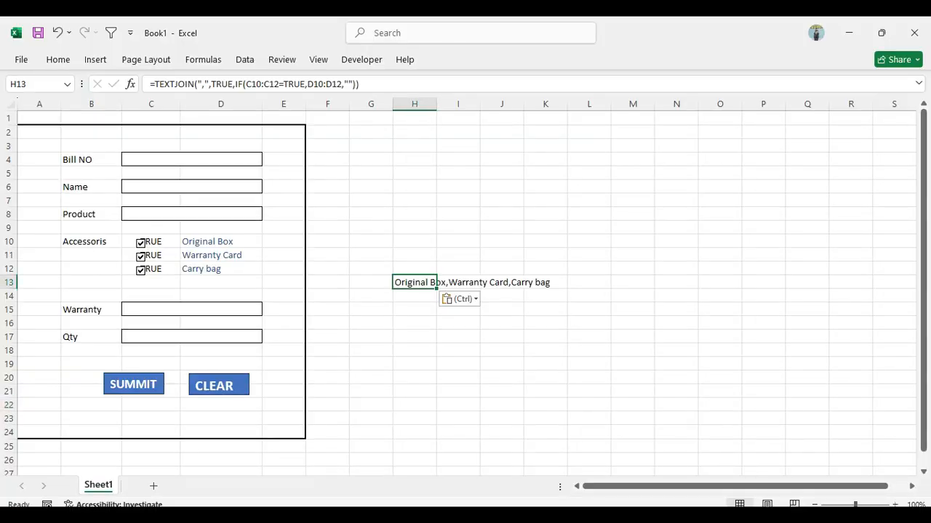
pyautogui.press('Return')
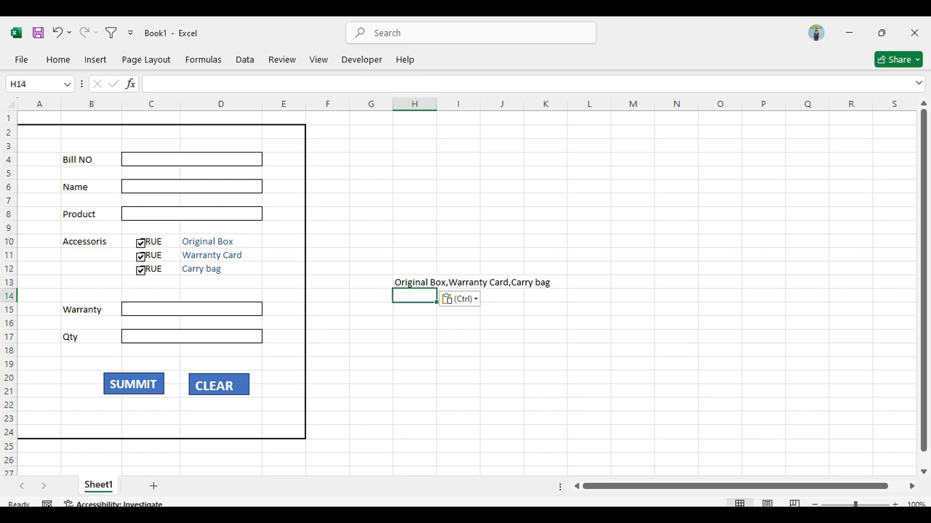
# Test the joined text in H13 by unticking the Original Box and Warranty Card check boxes and ticking both again
pyautogui.click(414, 283)
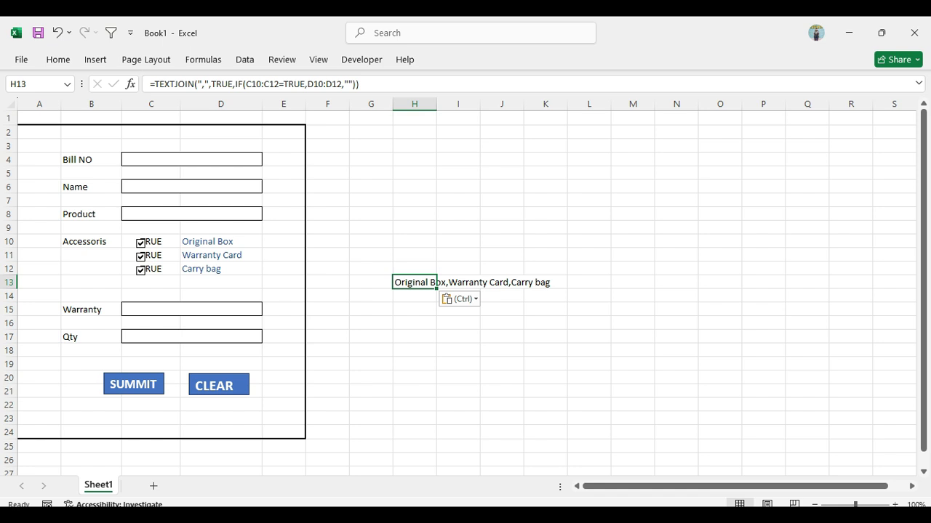
pyautogui.click(141, 244)
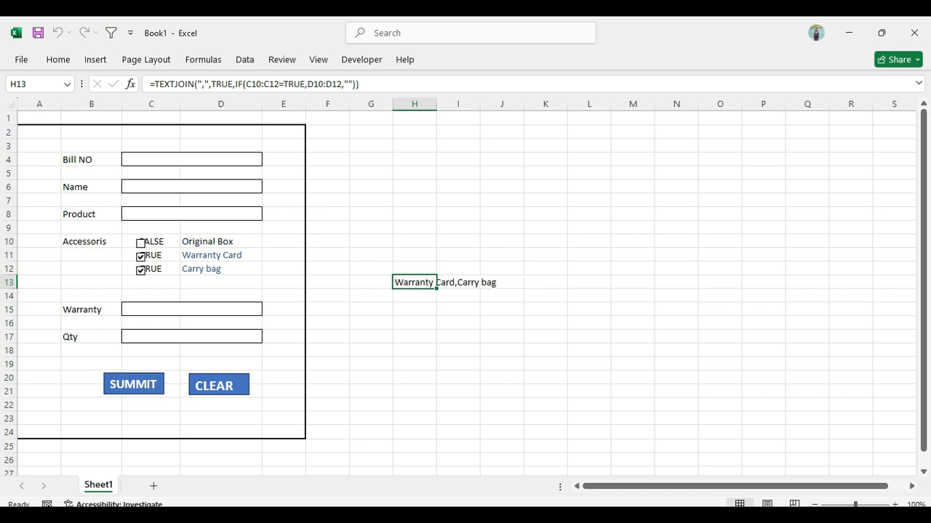
pyautogui.click(415, 337)
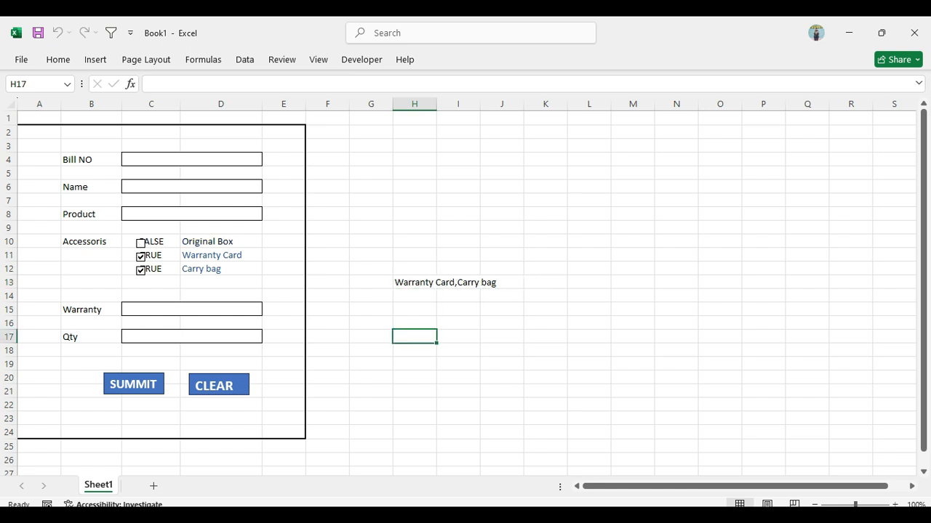
pyautogui.click(141, 257)
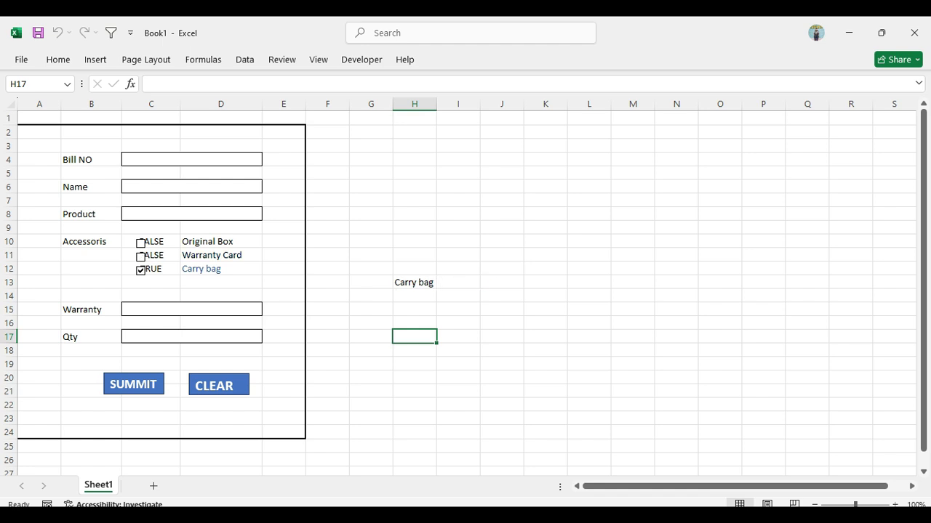
pyautogui.click(415, 283)
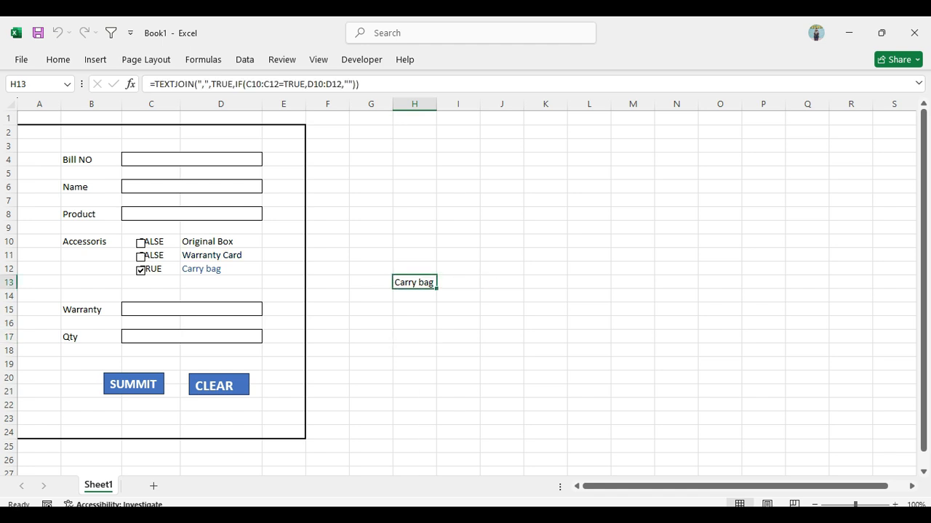
pyautogui.click(141, 243)
pyautogui.click(141, 257)
pyautogui.click(414, 310)
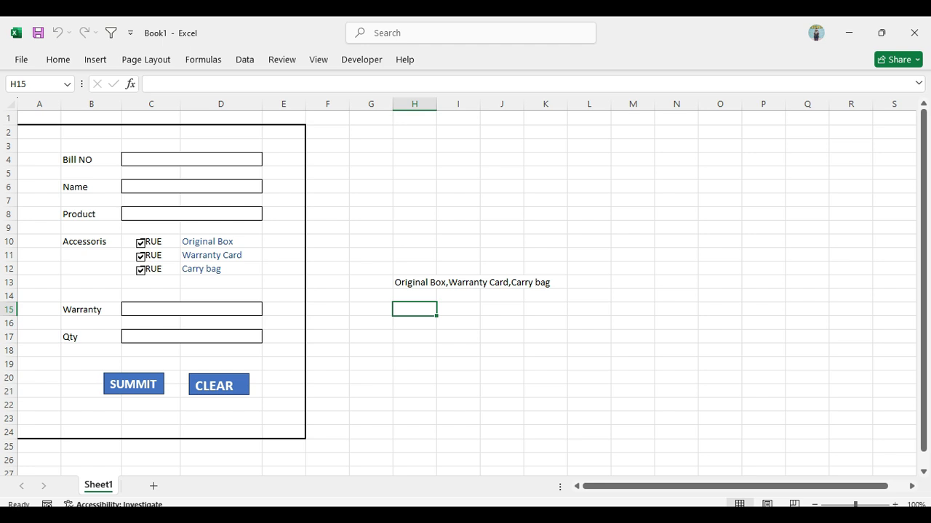
# Add a second worksheet to the workbook, view it, and return to the form on Sheet1
pyautogui.click(153, 486)
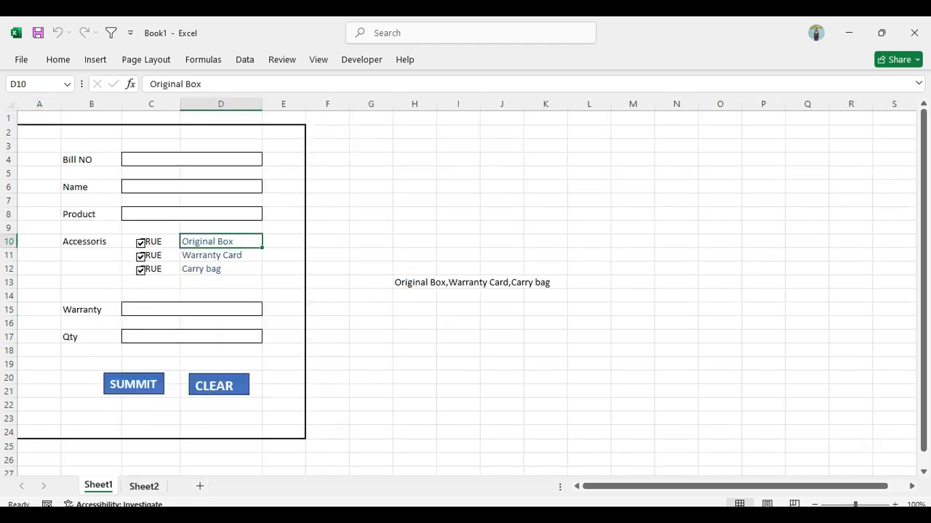
pyautogui.click(144, 487)
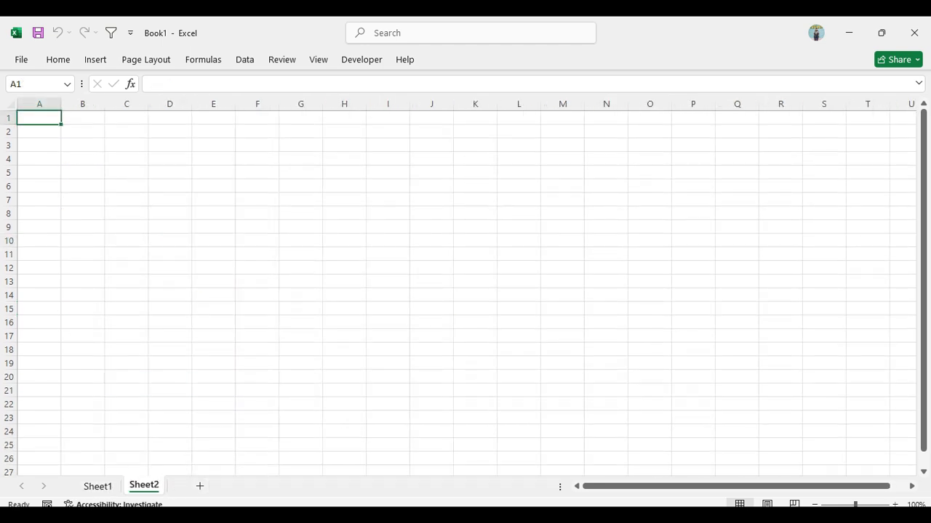
pyautogui.click(127, 158)
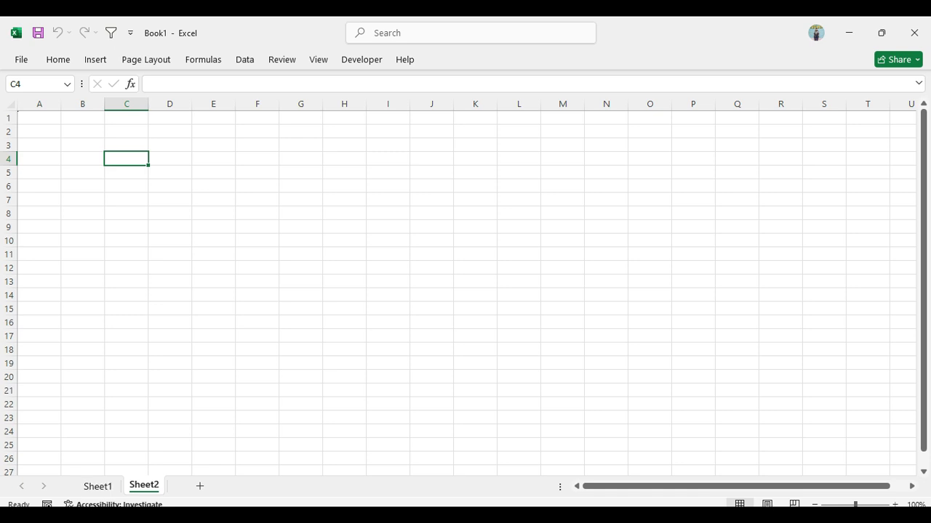
pyautogui.click(99, 487)
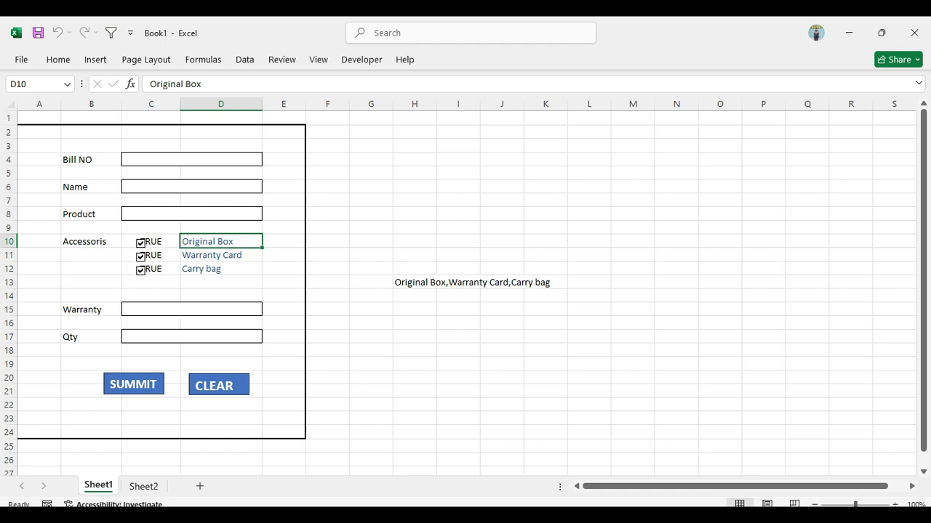
# Copy the form labels in B4:B17 and paste them transposed as a header row starting at B2 on Sheet2
pyautogui.click(91, 160)
pyautogui.moveTo(91, 160); pyautogui.dragTo(125, 336)
pyautogui.hotkey('ctrl', 'c')
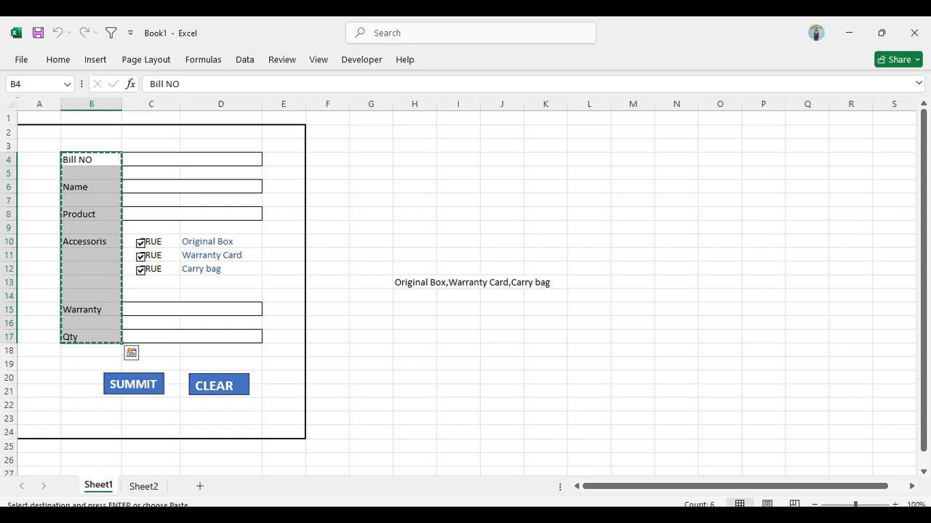
pyautogui.hotkey('ctrl', 'pagedown')
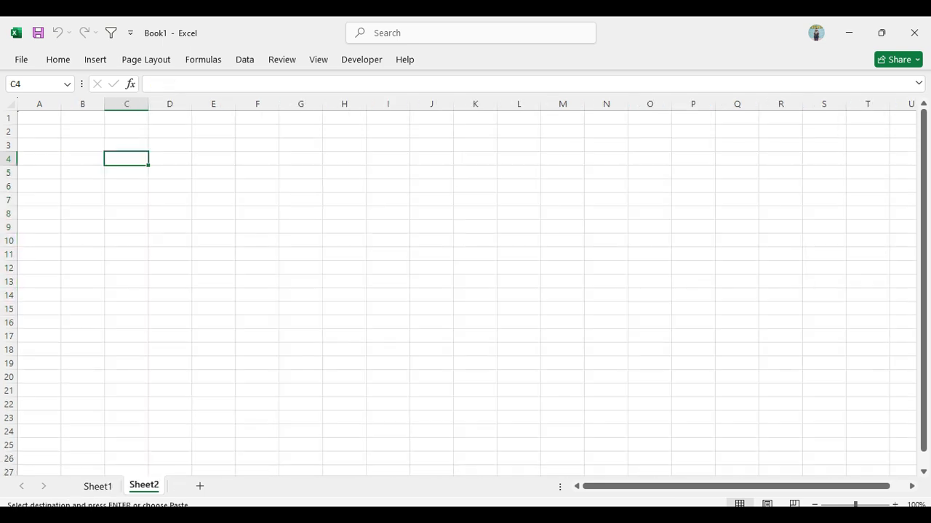
pyautogui.click(83, 132)
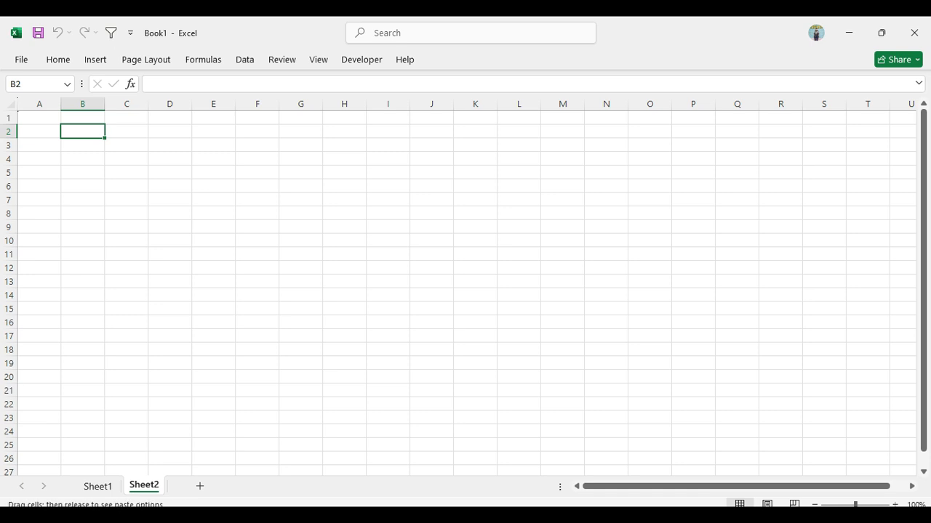
pyautogui.rightClick(77, 126)
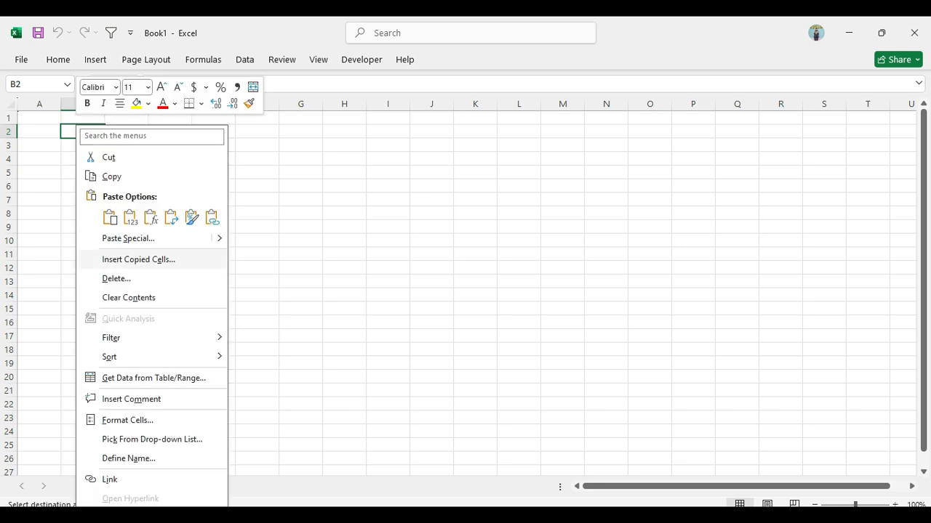
pyautogui.click(113, 237)
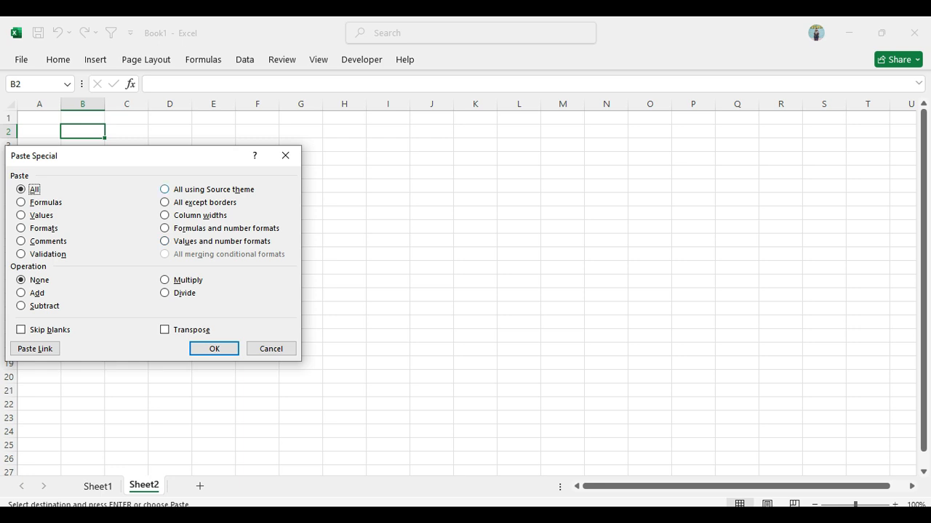
pyautogui.moveTo(195, 154); pyautogui.dragTo(296, 106)
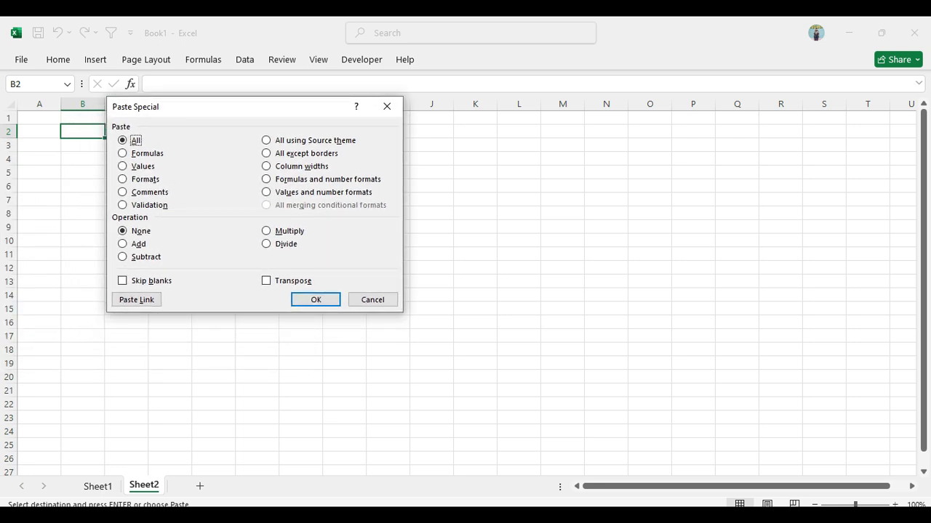
pyautogui.click(266, 281)
pyautogui.click(316, 300)
# Delete the empty columns between the Sheet2 headers and widen the Name, Product, Accessoris and Warranty columns
pyautogui.doubleClick(170, 172)
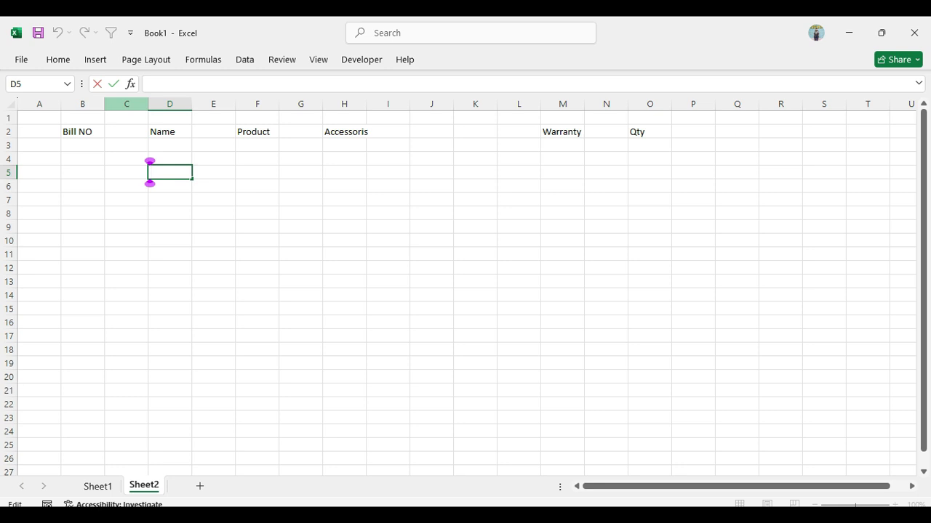
pyautogui.click(127, 104)
pyautogui.keyDown('ctrl'); pyautogui.click(213, 104); pyautogui.keyUp('ctrl')
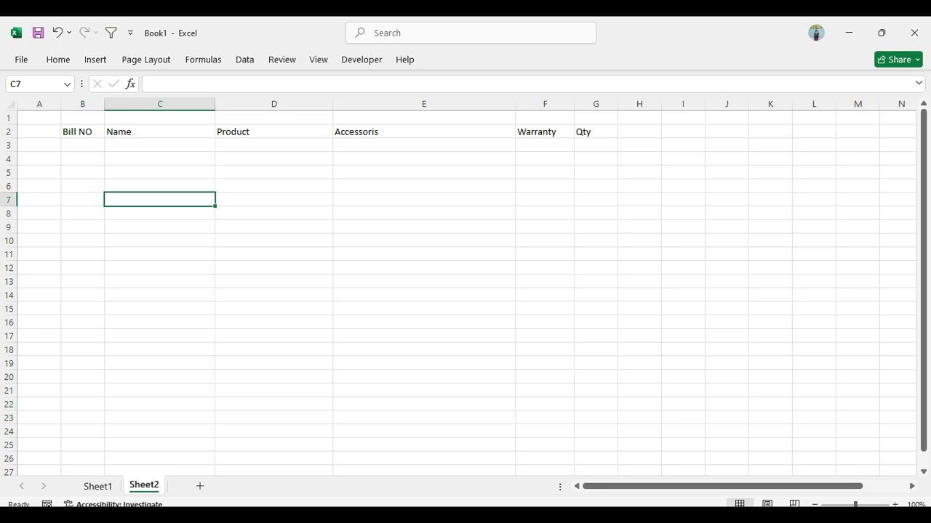
# Convert B2:G3 on Sheet2 into a table with headers and open its design options
pyautogui.click(83, 132)
pyautogui.moveTo(82, 132); pyautogui.dragTo(614, 147)
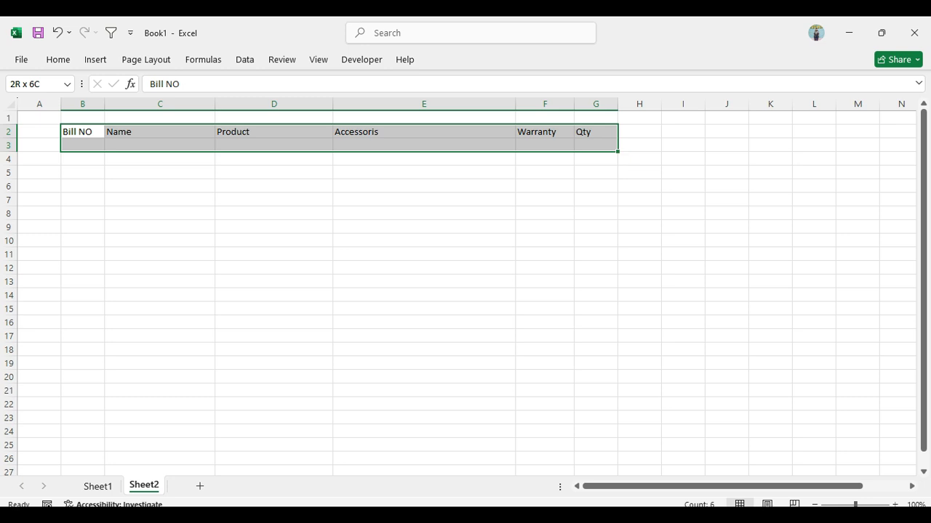
pyautogui.hotkey('ctrl', 't')
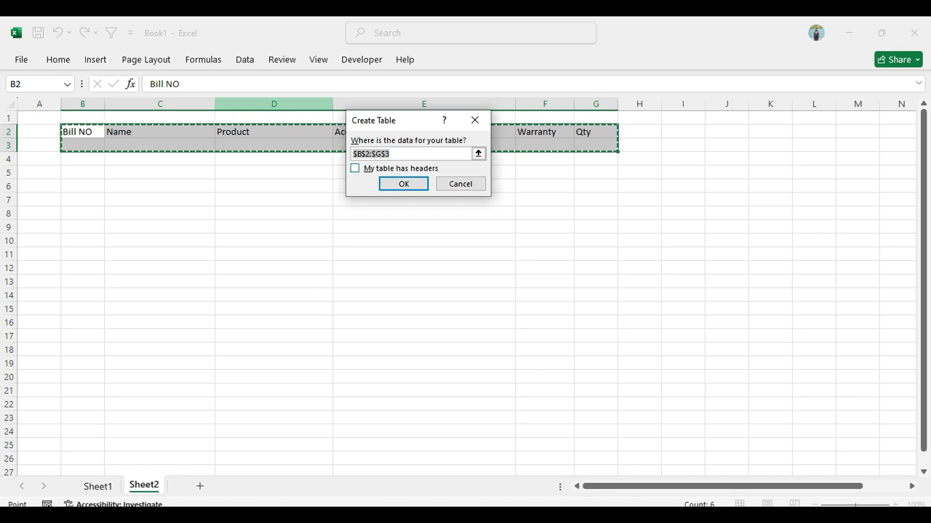
pyautogui.hotkey('alt', 'm')
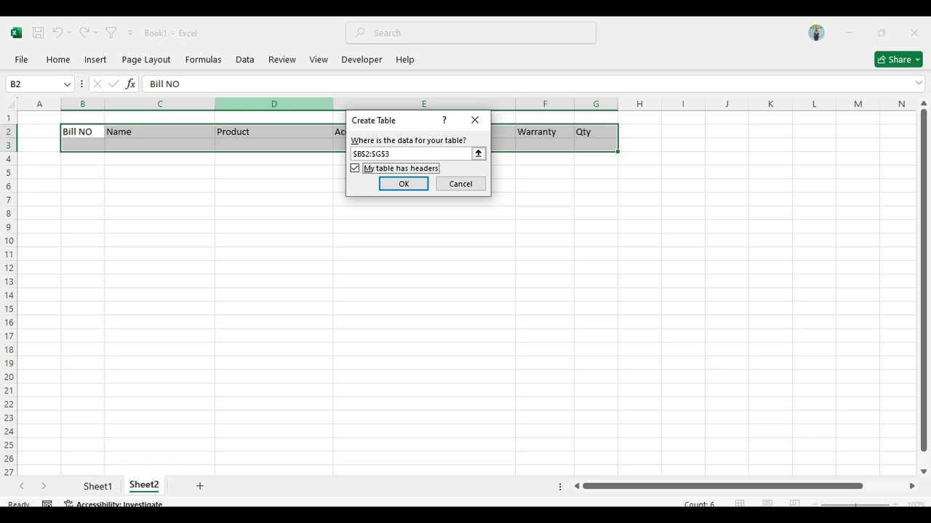
pyautogui.click(404, 185)
pyautogui.click(404, 186)
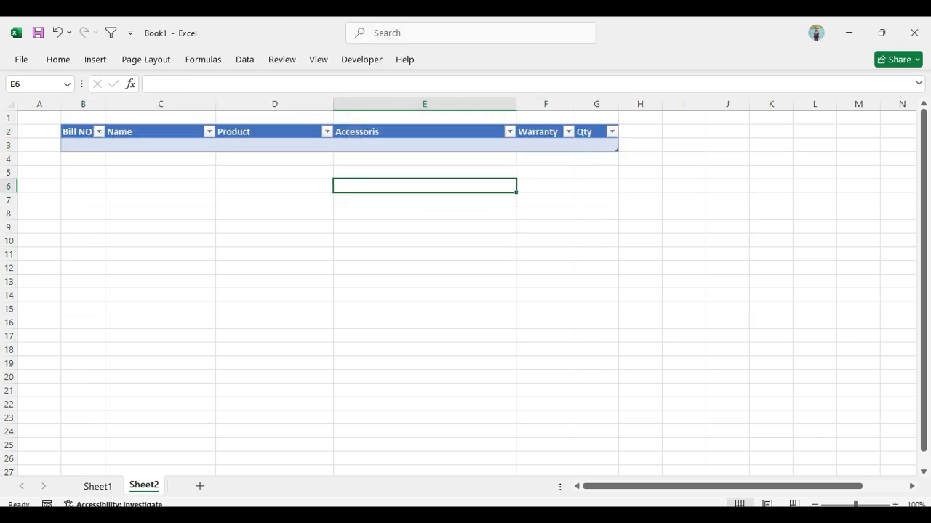
pyautogui.click(425, 145)
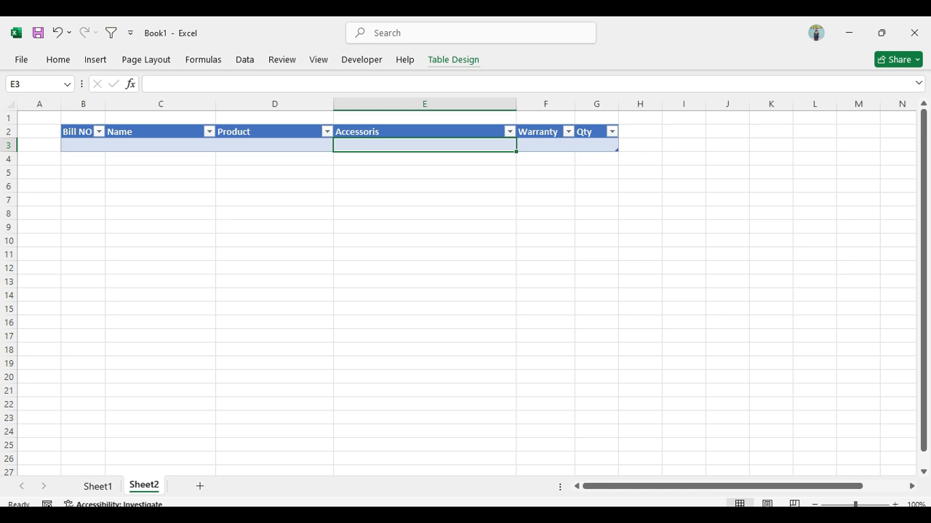
pyautogui.click(453, 59)
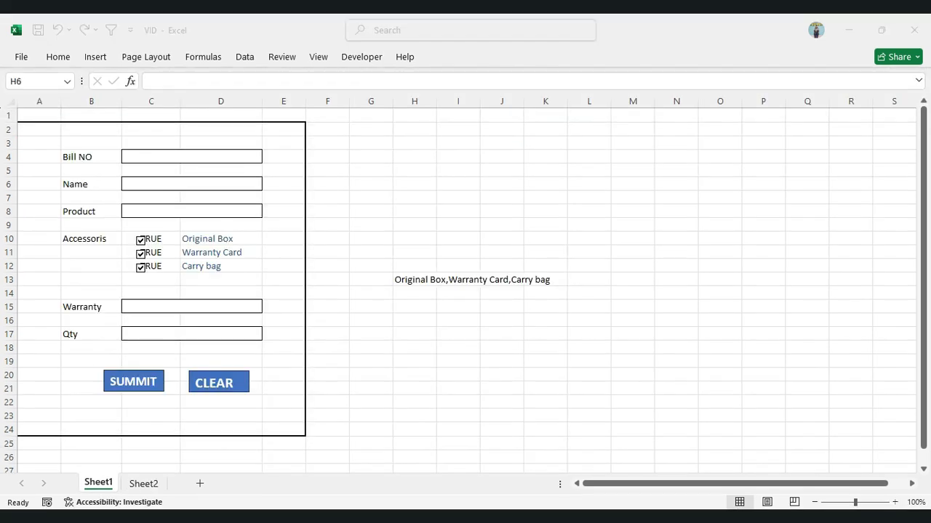
# Start a data validation rule for the Product field in C8 that allows only entries from a list
pyautogui.click(191, 212)
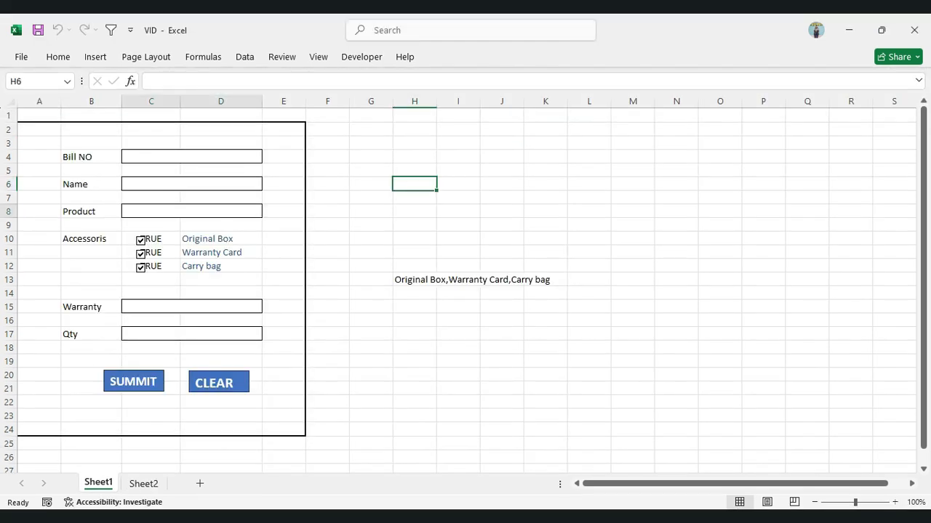
pyautogui.click(191, 307)
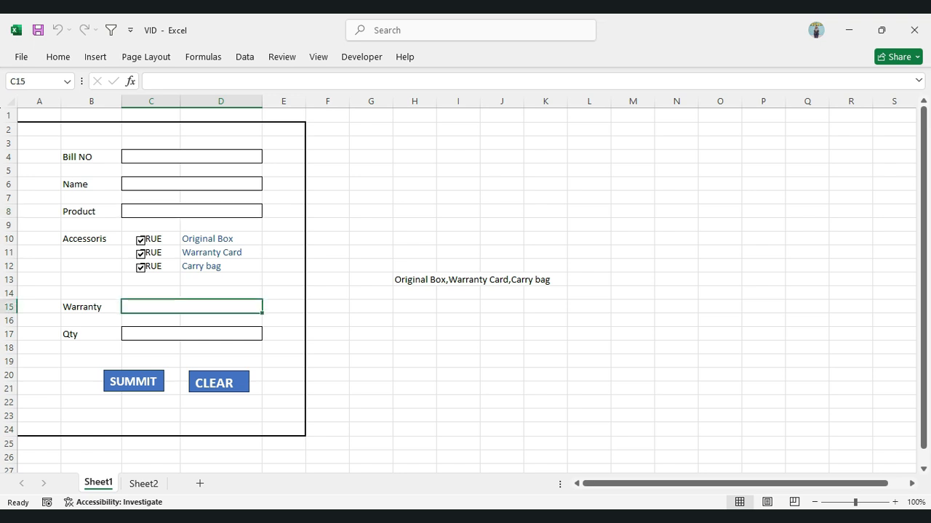
pyautogui.click(191, 211)
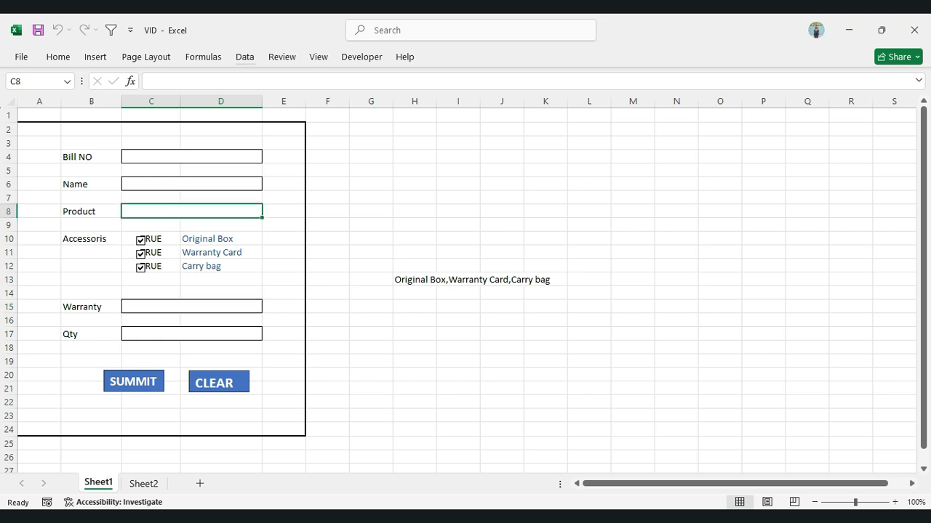
pyautogui.click(245, 57)
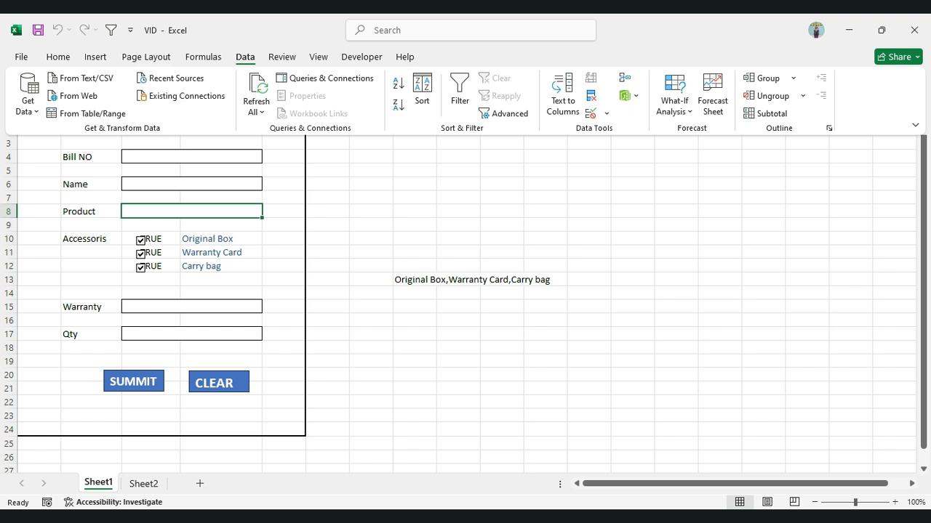
pyautogui.click(607, 113)
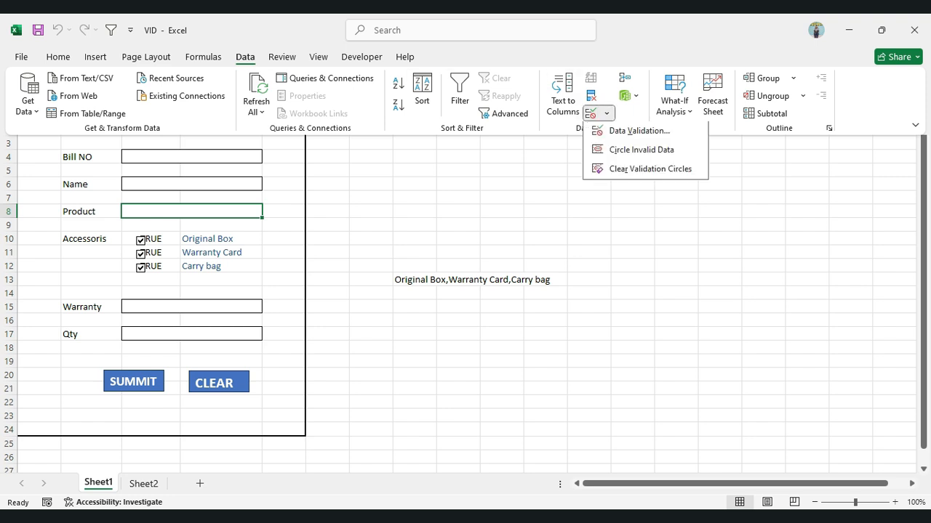
pyautogui.click(639, 131)
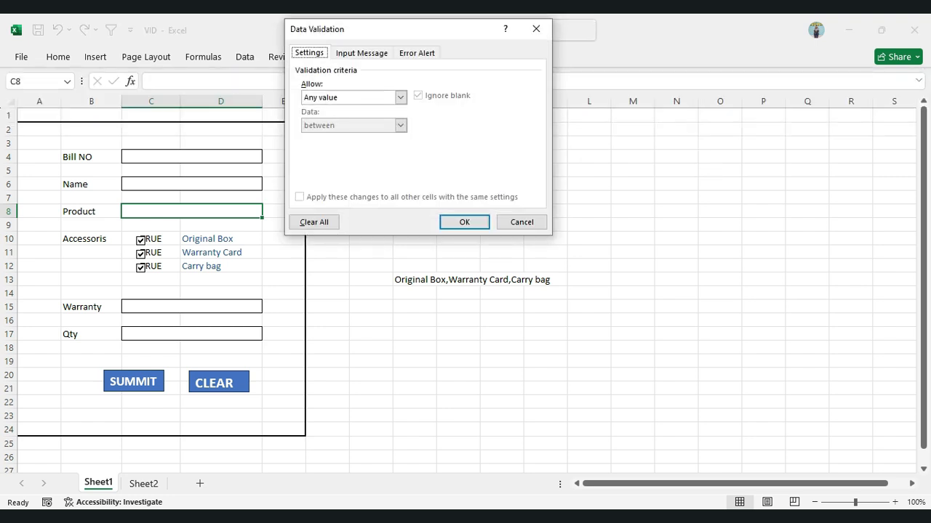
pyautogui.click(400, 98)
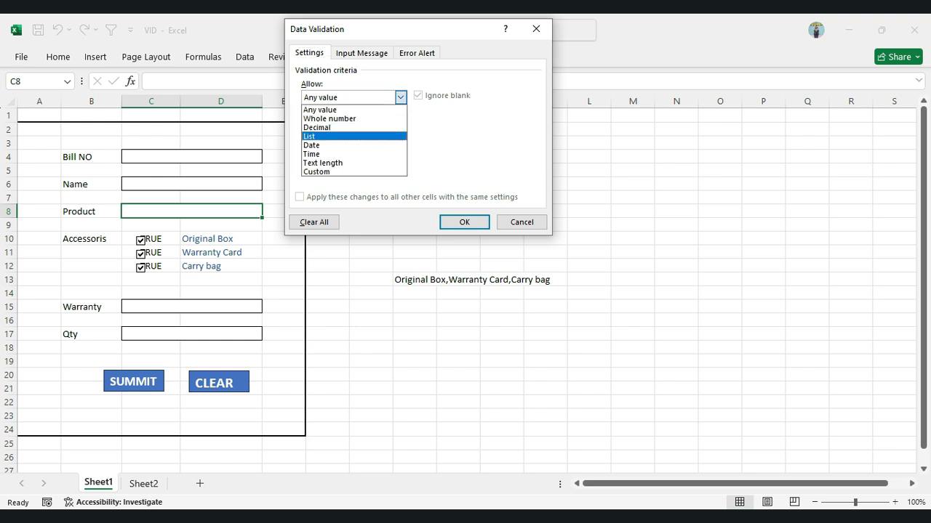
pyautogui.click(354, 137)
# Set the Product list source to mouse,keyboard,usb, apply the rule and check the field's drop-down
pyautogui.click(361, 153)
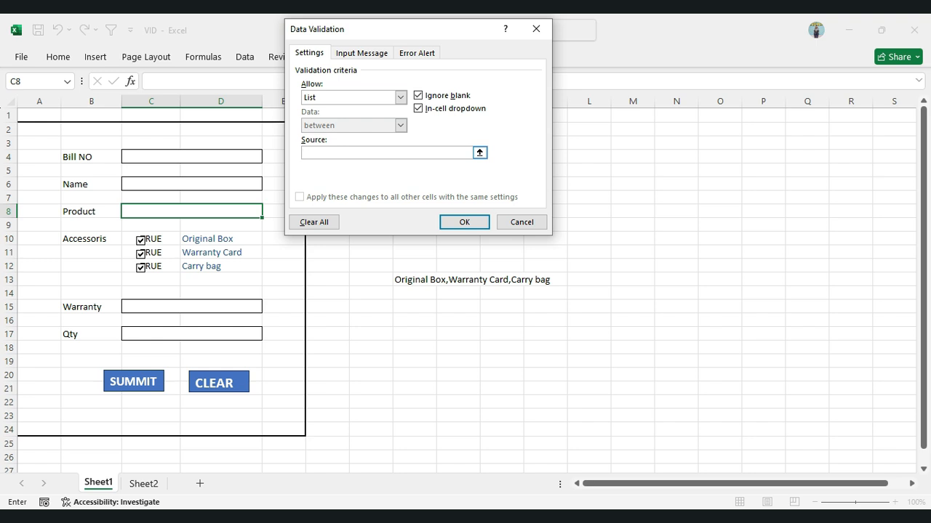
pyautogui.write('mous')
pyautogui.press('BackSpace')
pyautogui.press('BackSpace')
pyautogui.write('use,keyboard,usb')
pyautogui.press('Return')
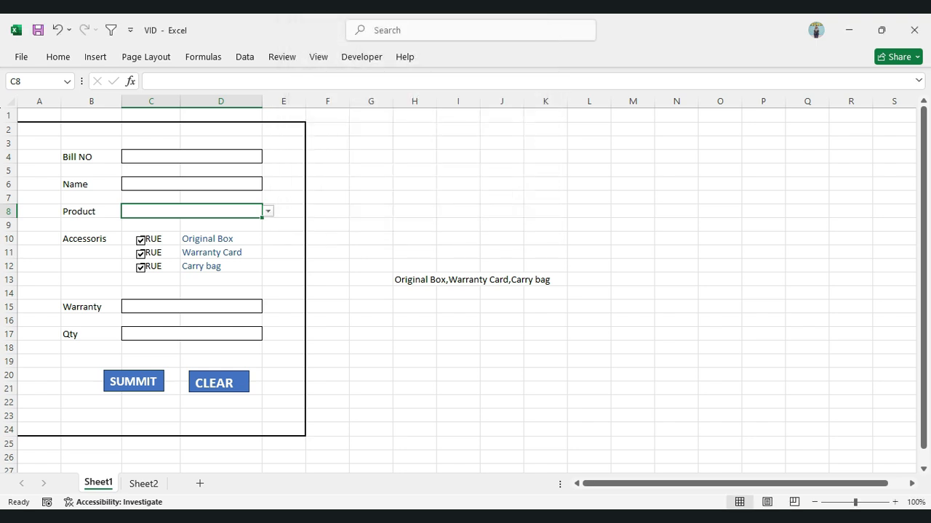
pyautogui.hotkey('alt', 'Down')
pyautogui.press('Escape')
# Start a data validation rule for the Warranty field in C15 that allows only entries from a list
pyautogui.click(191, 307)
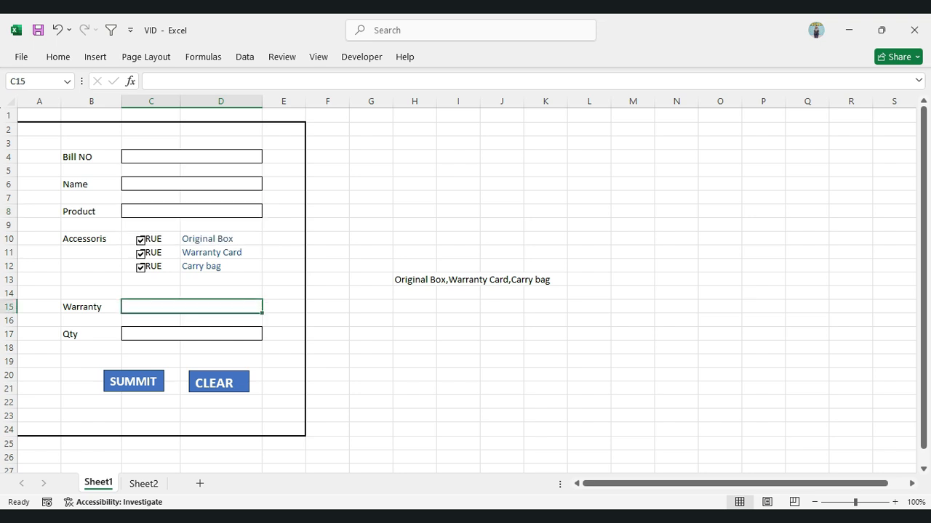
pyautogui.click(245, 57)
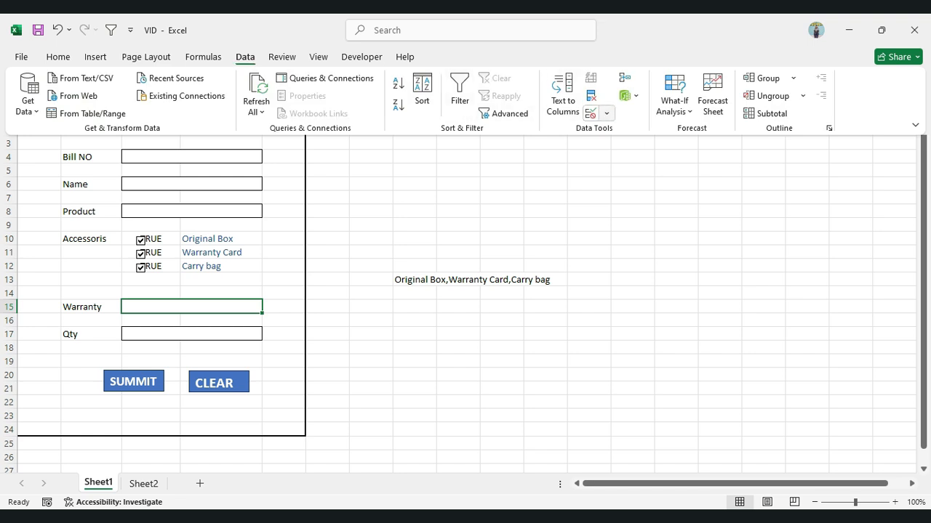
pyautogui.click(607, 113)
pyautogui.click(639, 132)
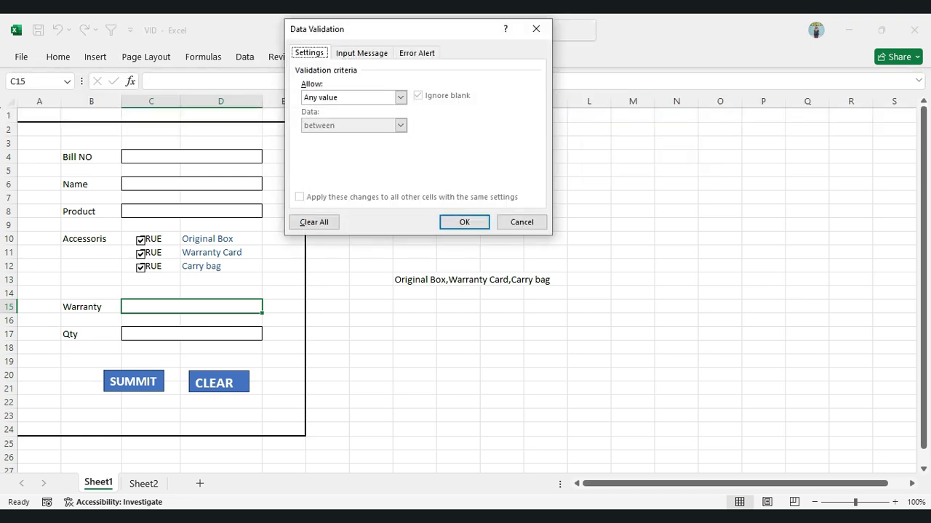
pyautogui.click(400, 97)
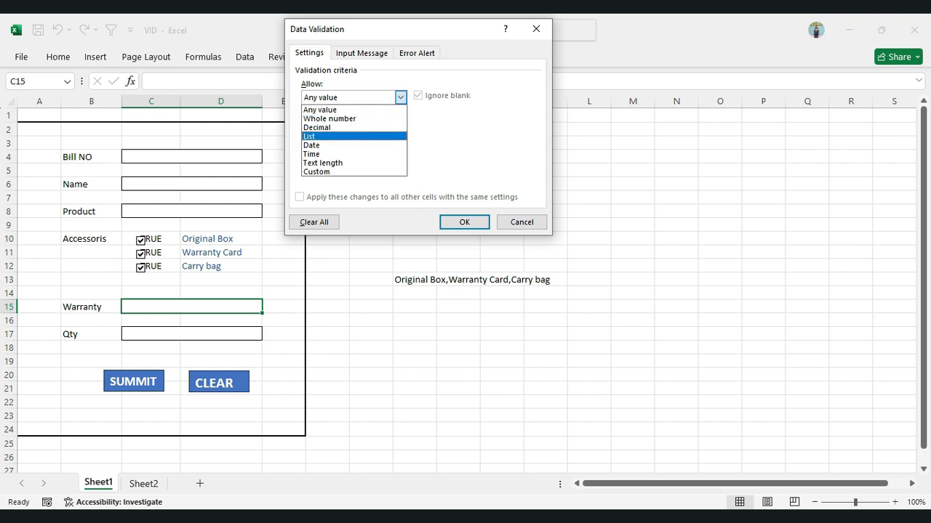
pyautogui.click(310, 137)
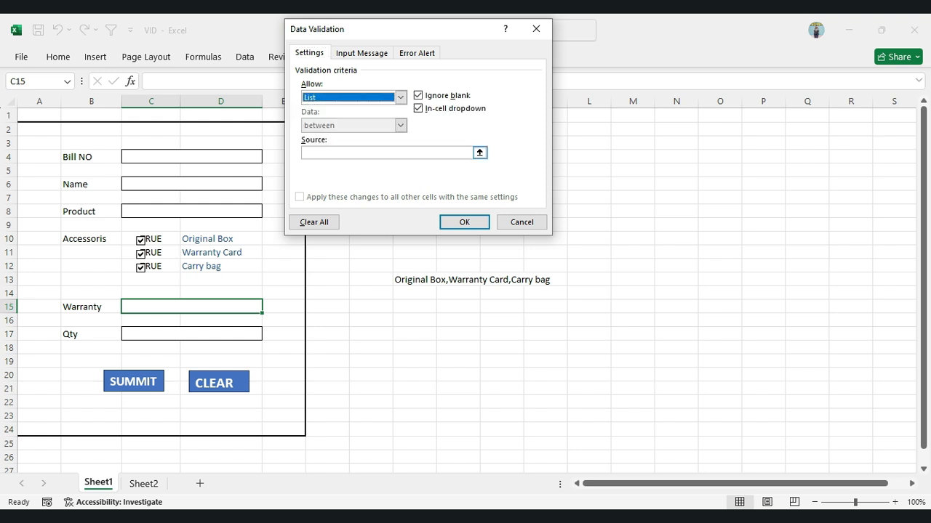
# Set the Warranty list source to "one year, 6 month", apply the rule and check the field's drop-down
pyautogui.click(349, 153)
pyautogui.write('o')
pyautogui.press('BackSpace')
pyautogui.write('on')
pyautogui.press('BackSpace')
pyautogui.write('ne year, 6 month')
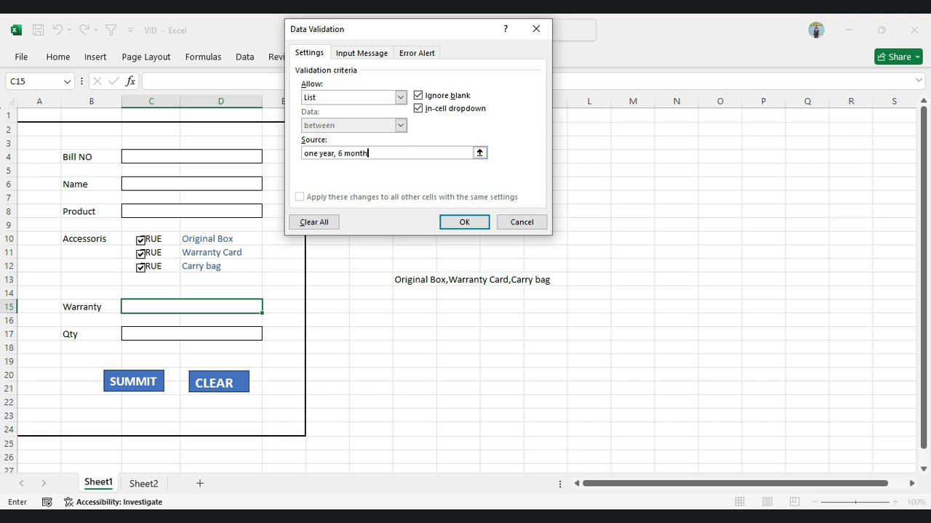
pyautogui.press('Return')
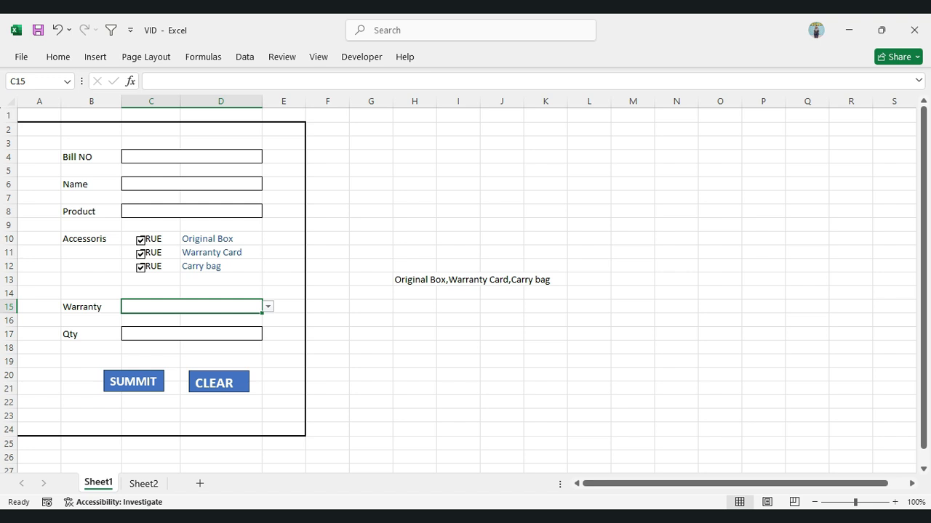
pyautogui.hotkey('alt', 'Down')
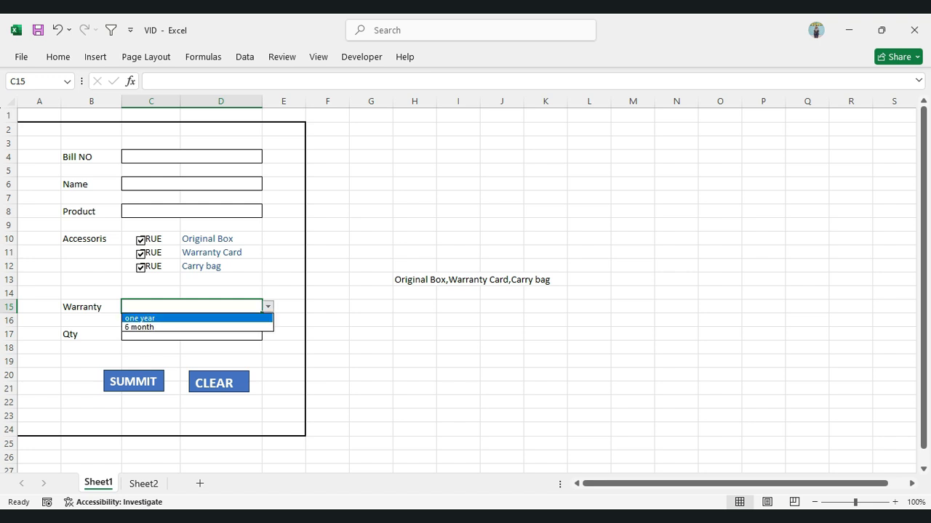
pyautogui.press('Escape')
# Review the form's input cells from Bill NO to Qty and the Sheet2 table that receives their values
pyautogui.click(191, 184)
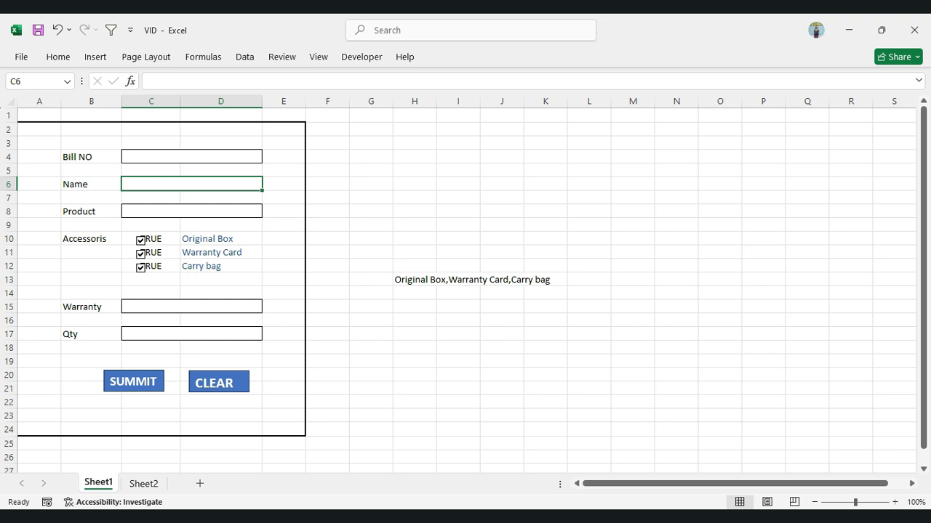
pyautogui.click(191, 157)
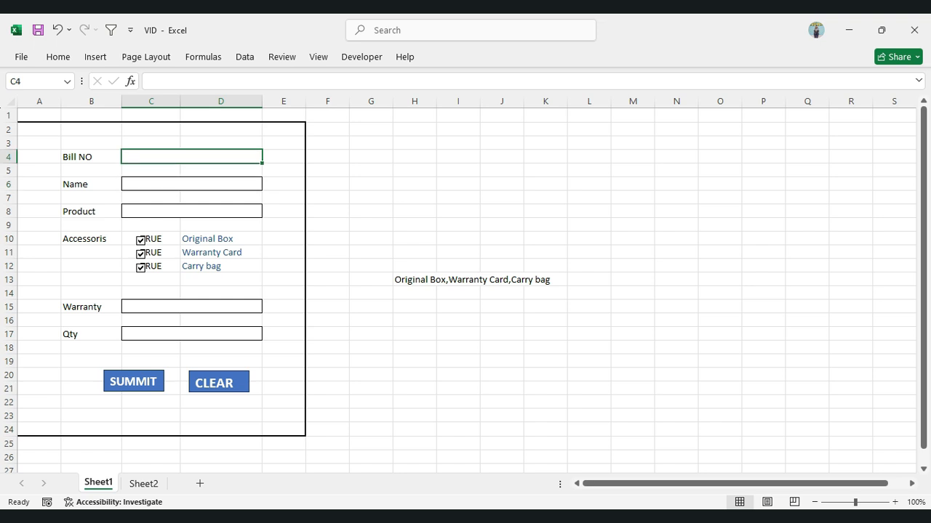
pyautogui.click(191, 184)
pyautogui.click(191, 211)
pyautogui.click(191, 307)
pyautogui.click(192, 334)
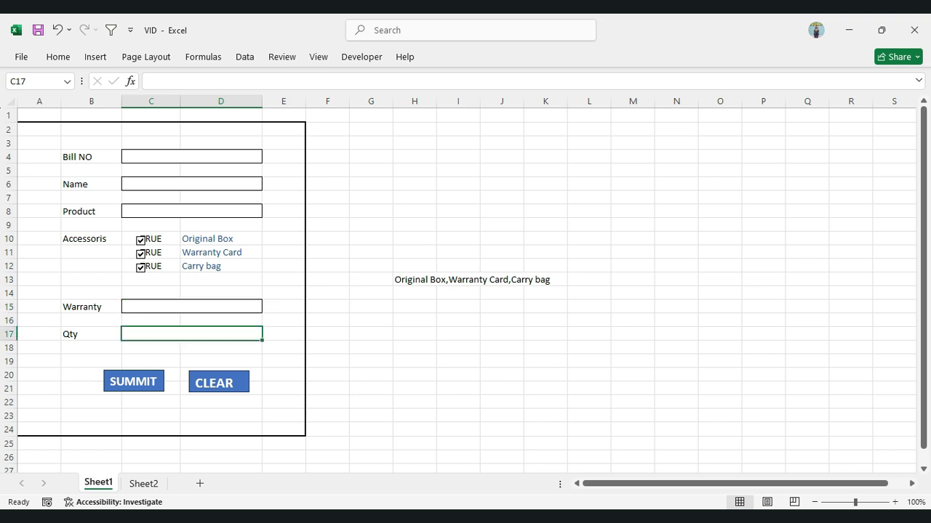
pyautogui.click(151, 402)
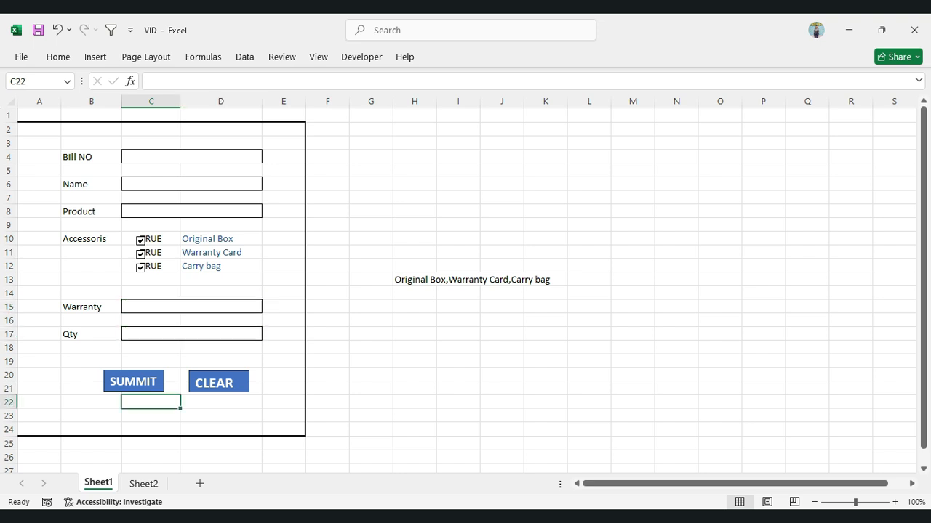
pyautogui.click(143, 484)
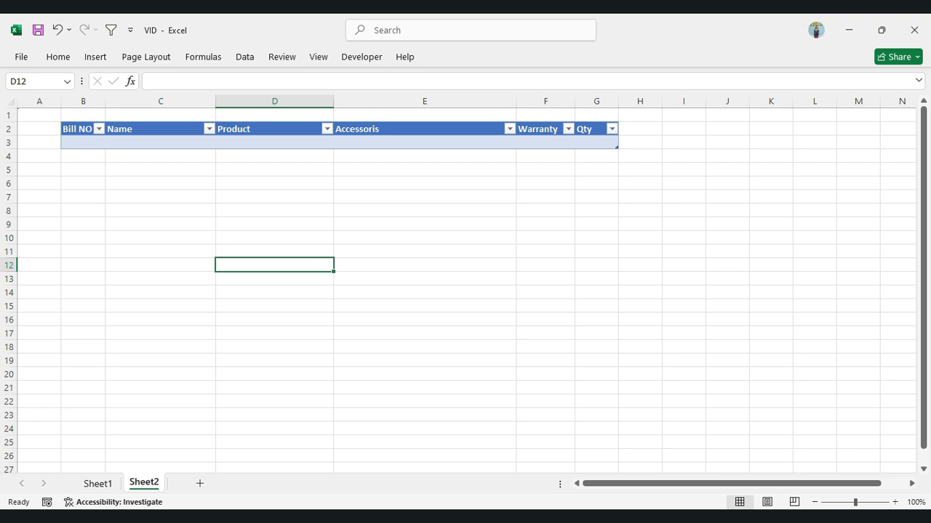
pyautogui.click(98, 483)
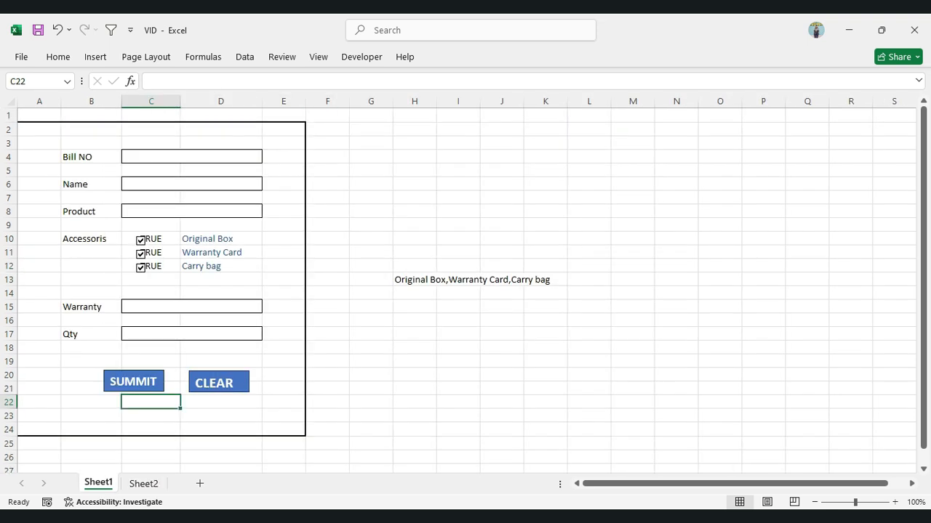
pyautogui.click(371, 335)
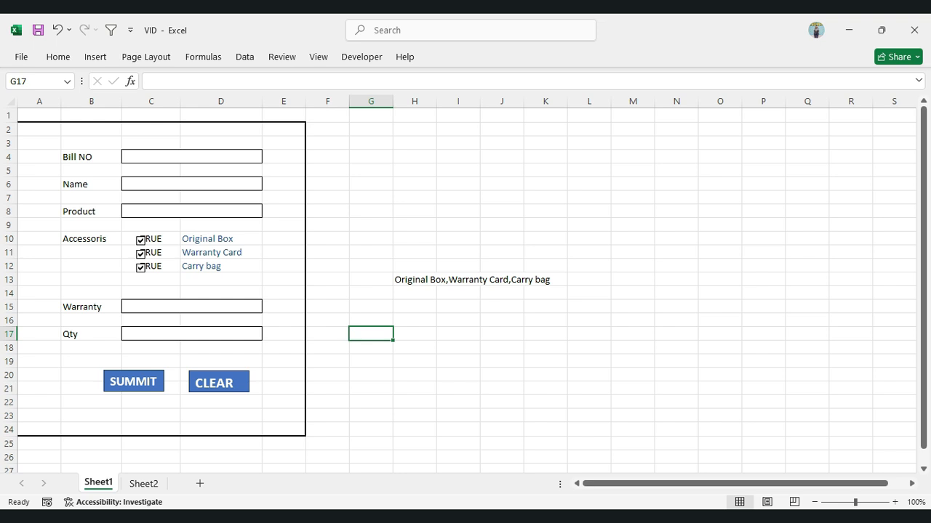
# Switch to ChatGPT and submit the prepared prompt for VBA code that transposes C4, C6, C8, H13, C15 and C17 into Table1's next blank row
pyautogui.hotkey('alt', 'Tab')
pyautogui.moveTo(605, 33); pyautogui.dragTo(689, 34)
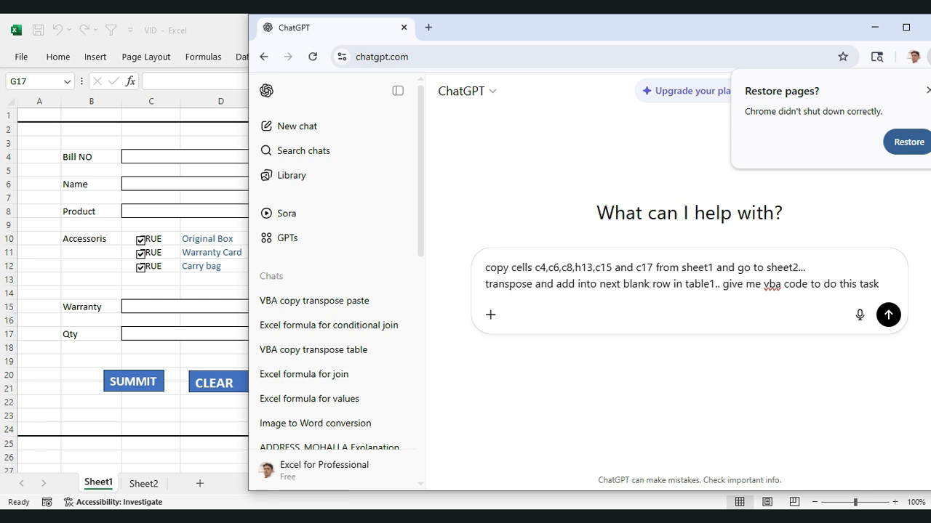
pyautogui.moveTo(667, 27); pyautogui.dragTo(560, 3)
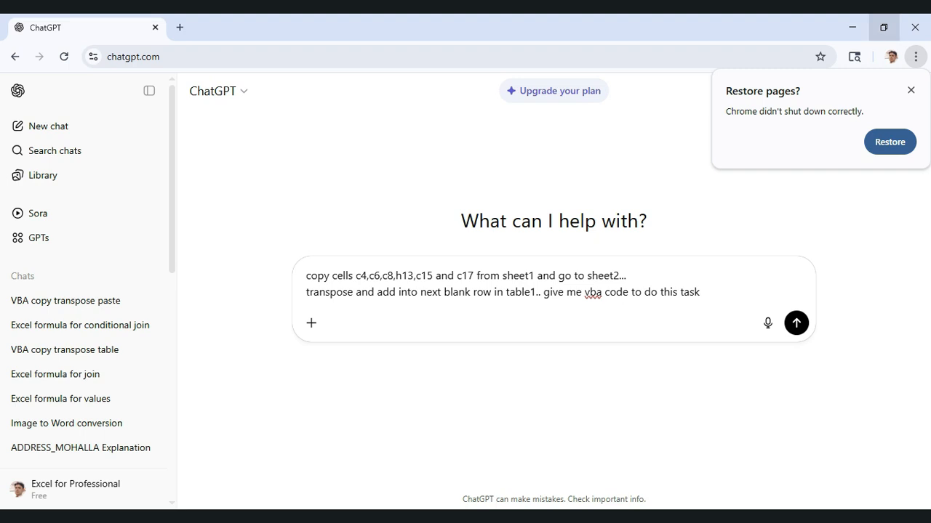
pyautogui.press('Return')
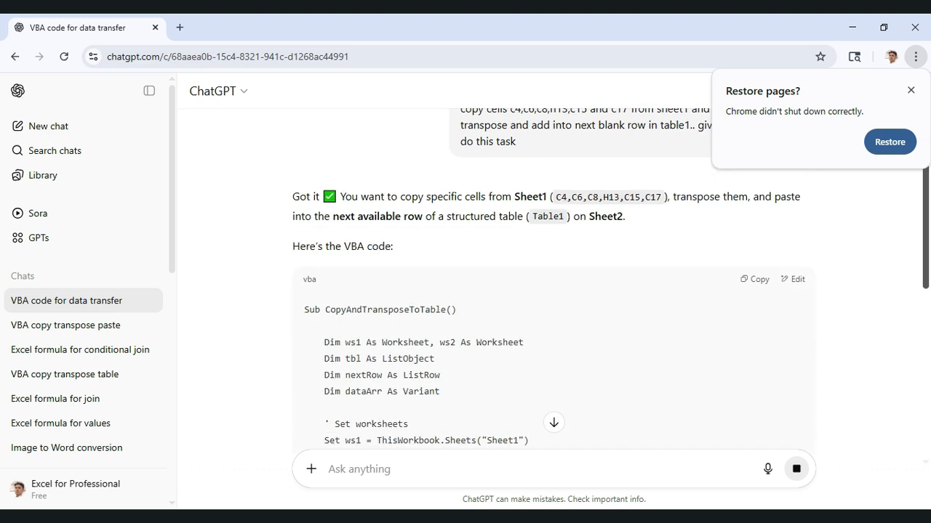
# Look through the generated CopyAndTransposeToTable VBA code and copy it
pyautogui.scroll(-5, 554, 280)
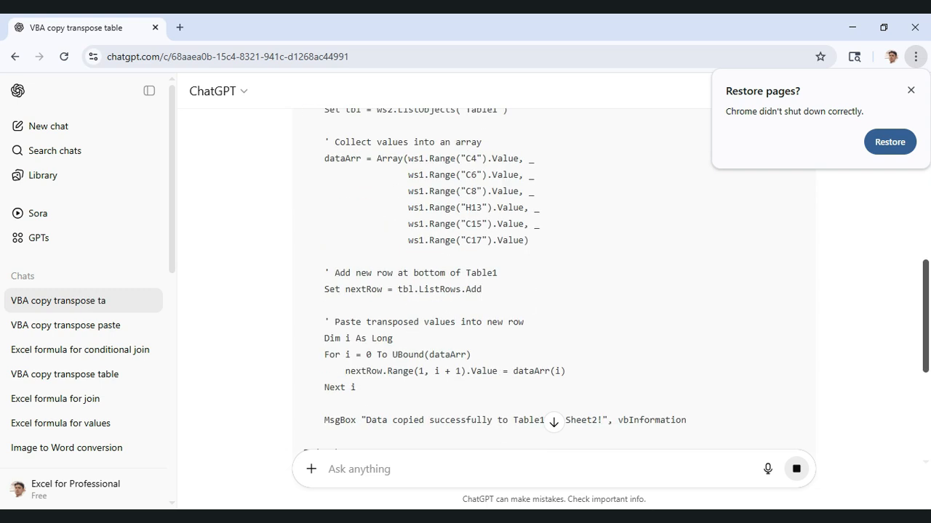
pyautogui.scroll(5, 553, 280)
pyautogui.scroll(2, 553, 280)
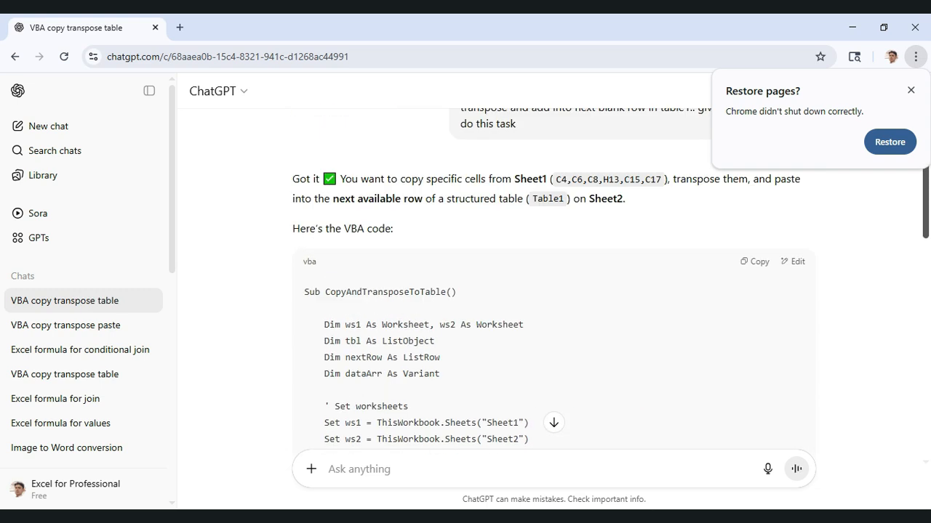
pyautogui.click(755, 262)
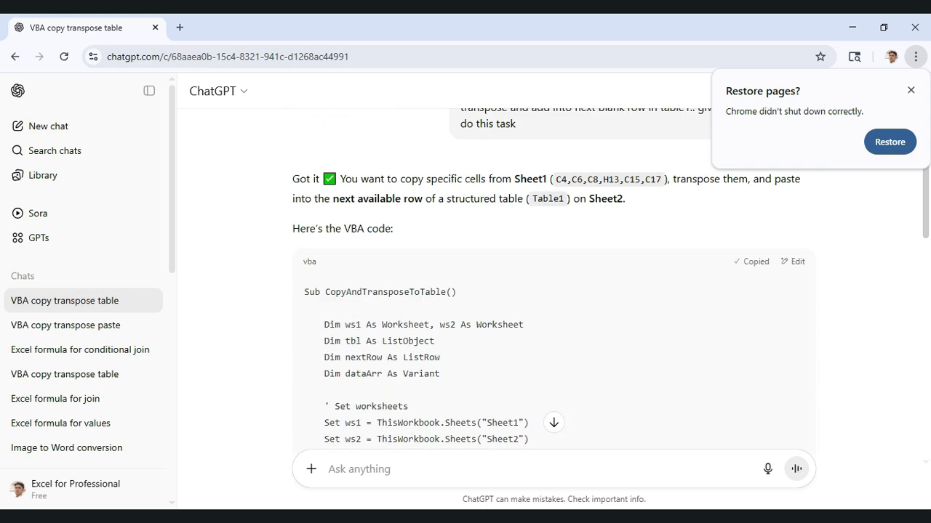
# Switch back to Excel, paste the copied VBA macro into Sheet1's code module and close the code editor
pyautogui.click(852, 27)
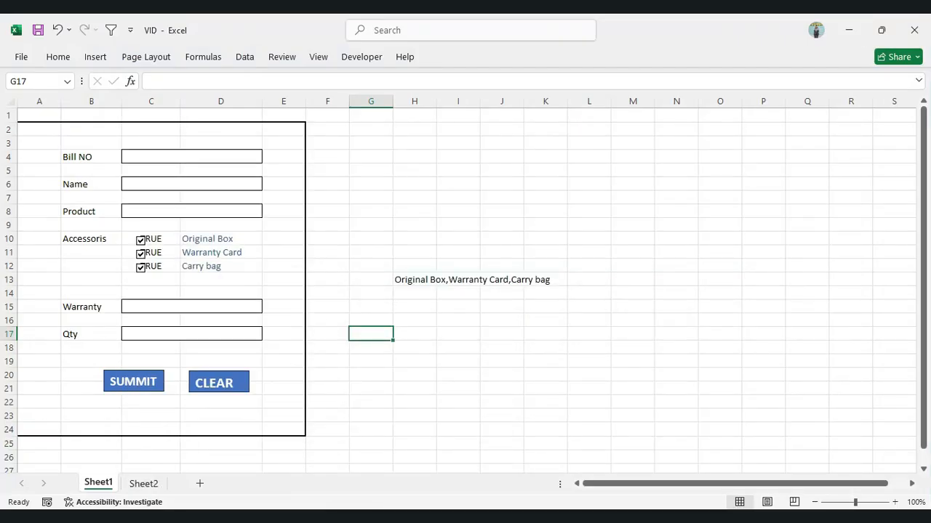
pyautogui.rightClick(100, 482)
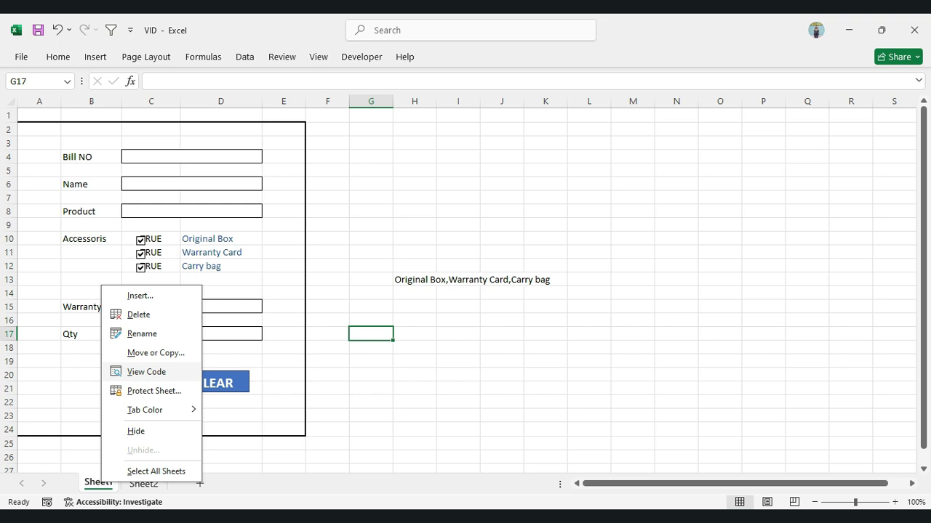
pyautogui.click(146, 372)
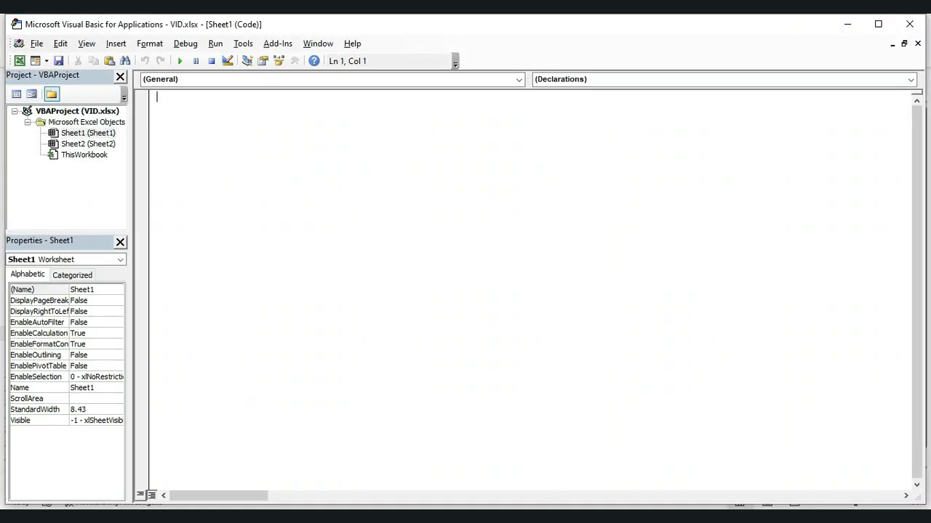
pyautogui.hotkey('ctrl', 'v')
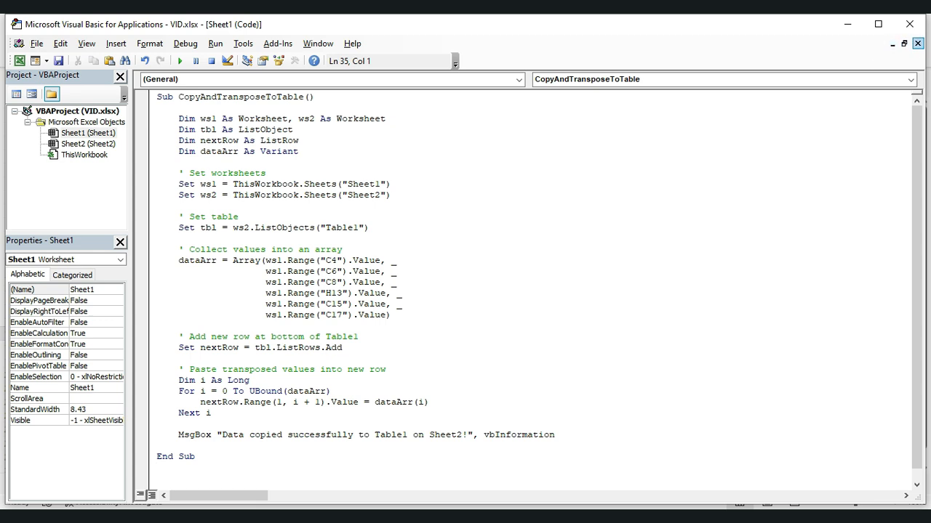
pyautogui.click(917, 44)
pyautogui.click(910, 24)
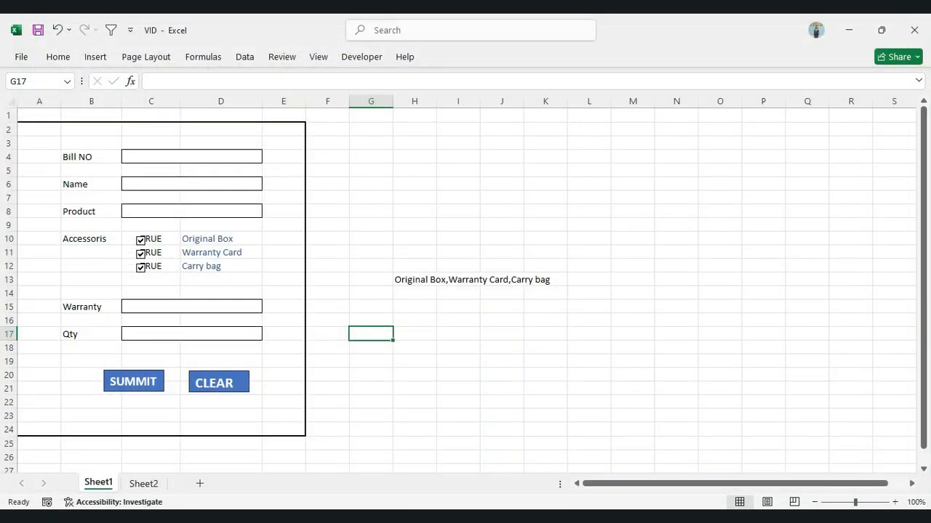
# Enter 1 as the Bill NO and fill in the customer's name in the form
pyautogui.click(191, 158)
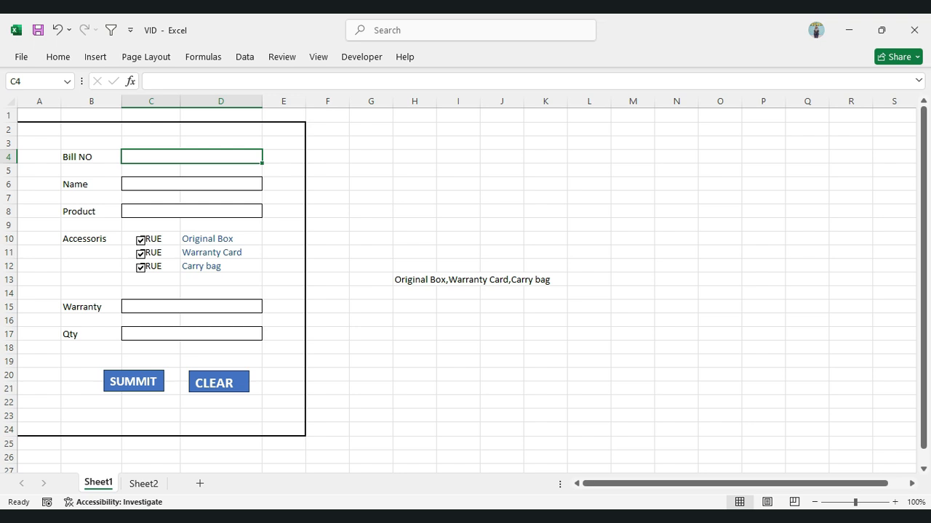
pyautogui.write('1')
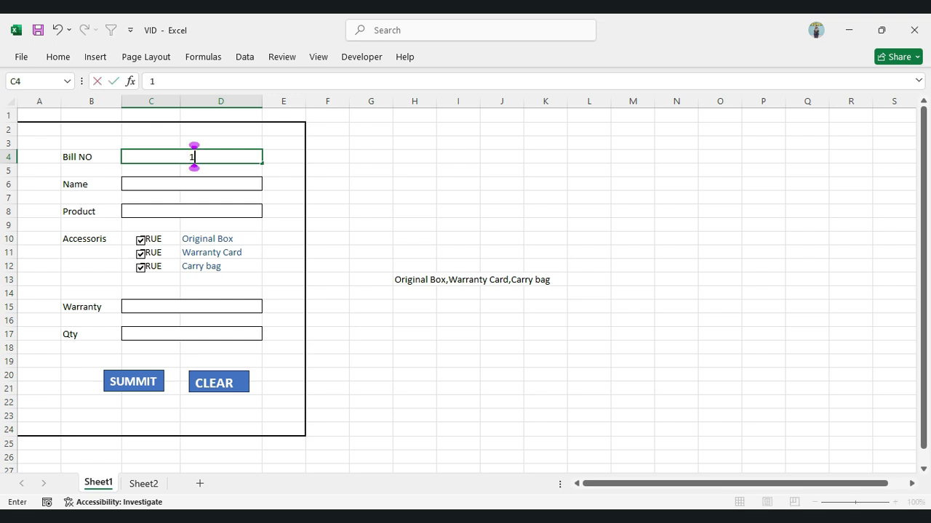
pyautogui.press('Return')
pyautogui.doubleClick(192, 184)
pyautogui.write('ravi')
pyautogui.press('Return')
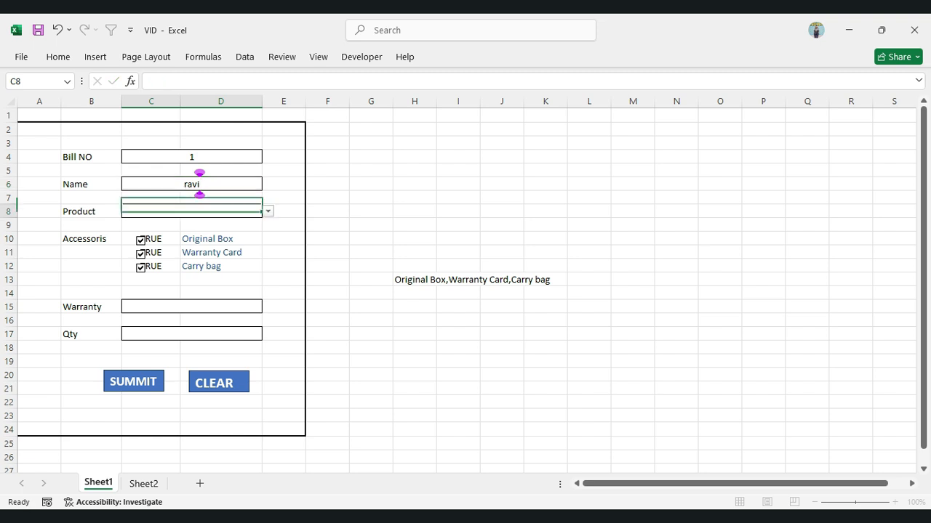
# Choose keyboard as the product and uncheck Warranty Card in the accessories list
pyautogui.hotkey('alt', 'Down')
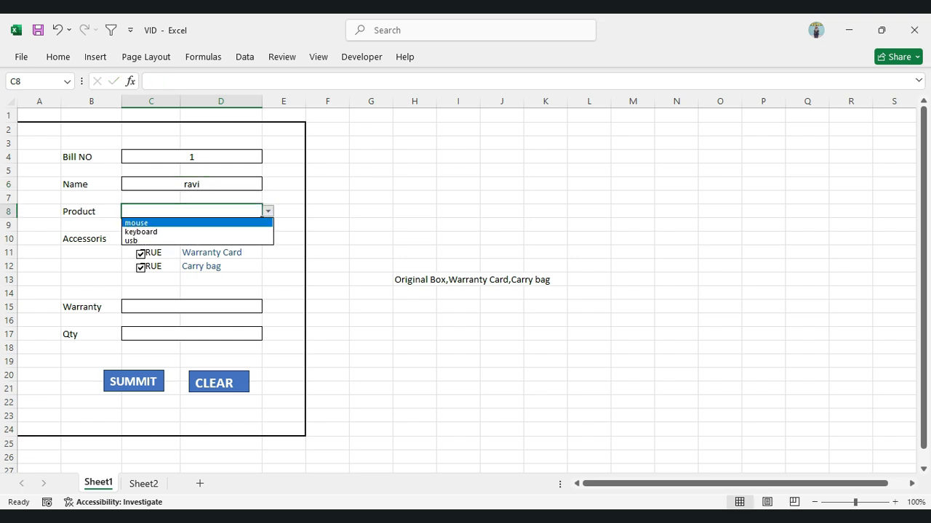
pyautogui.press('Down')
pyautogui.press('Return')
pyautogui.click(141, 255)
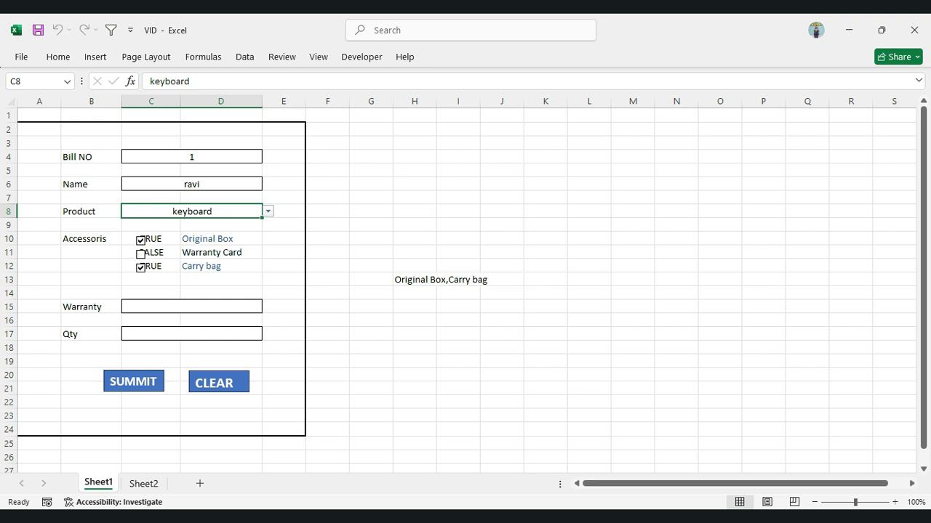
# Choose 6 month as the warranty and enter 65 as the quantity
pyautogui.click(192, 307)
pyautogui.hotkey('alt', 'Down')
pyautogui.press('Down')
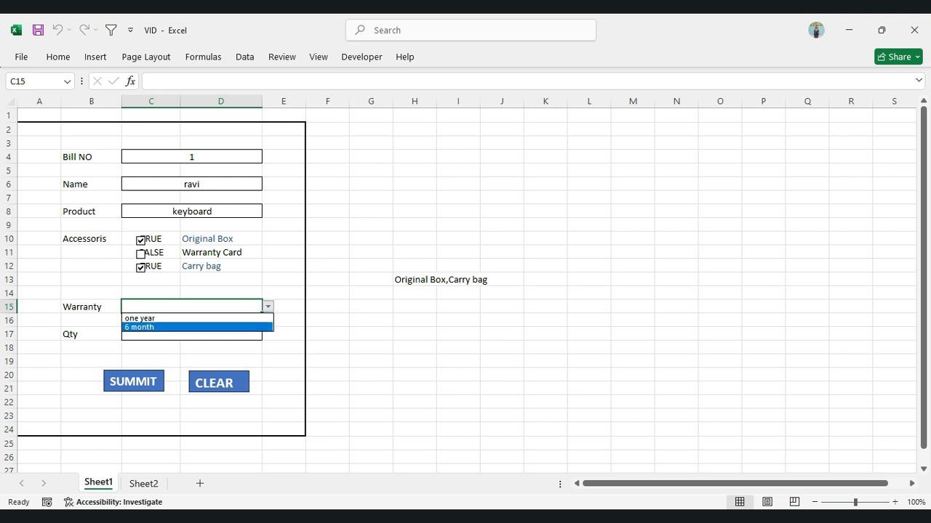
pyautogui.press('Return')
pyautogui.click(192, 334)
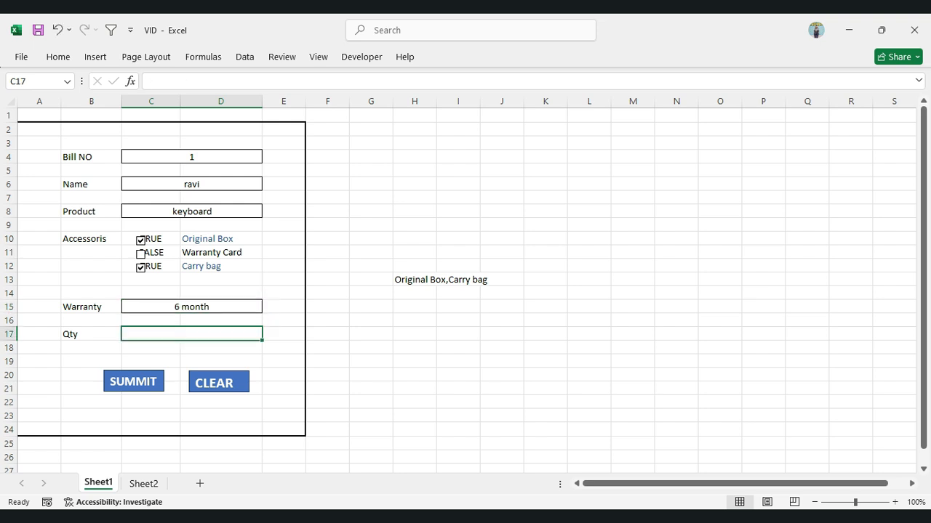
pyautogui.write('65')
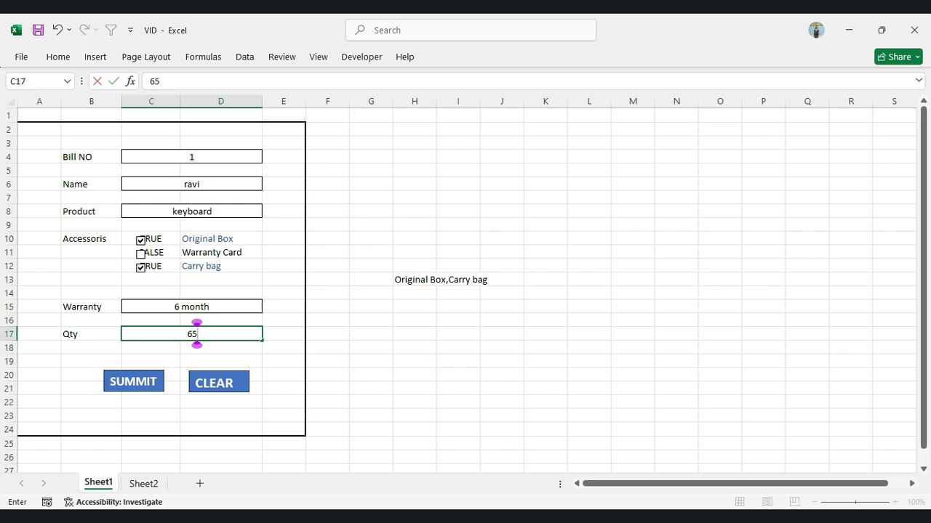
pyautogui.press('Return')
# Assign the Sheet1.CopyAndTransposeToTable macro to the SUMMIT button shape
pyautogui.click(133, 381)
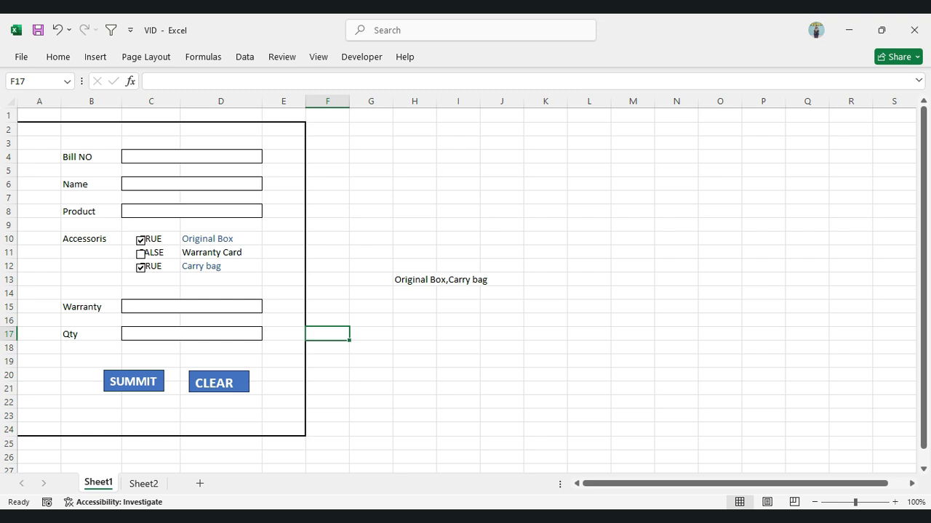
pyautogui.rightClick(133, 382)
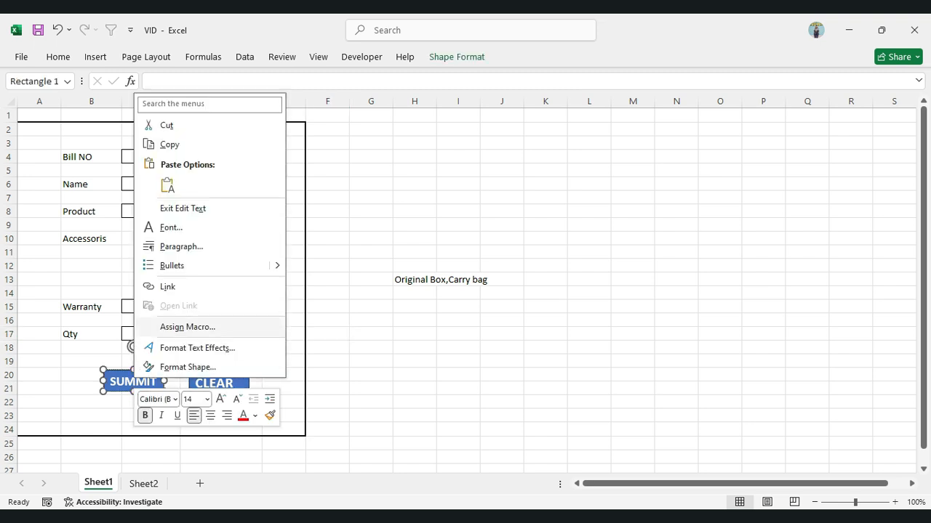
pyautogui.click(188, 327)
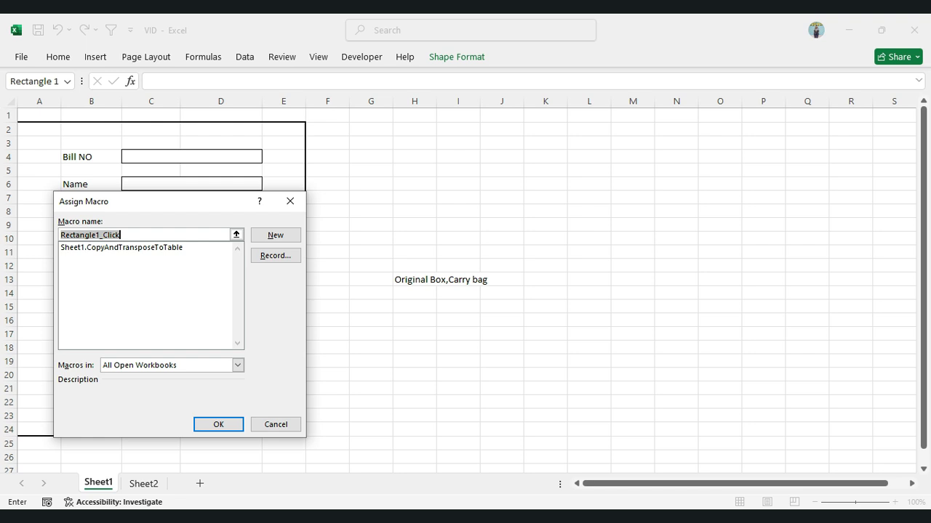
pyautogui.click(122, 248)
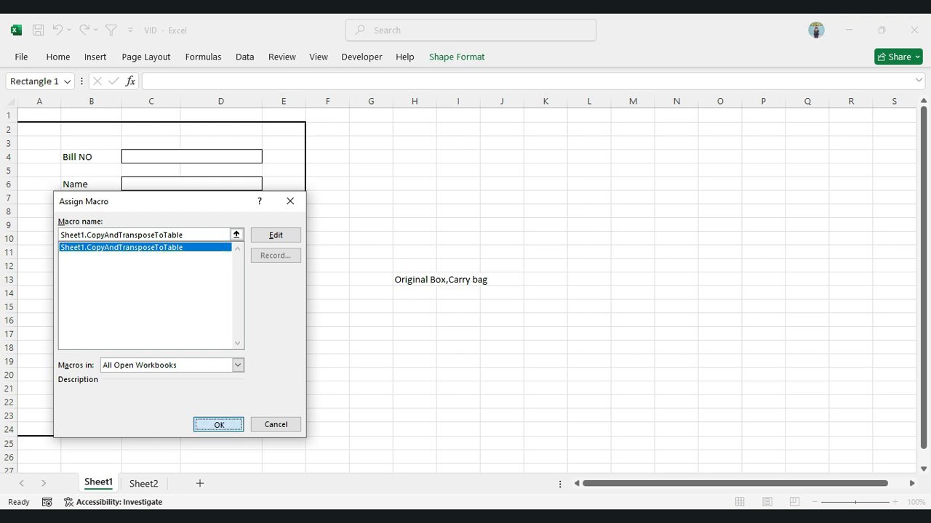
pyautogui.press('Return')
pyautogui.click(371, 388)
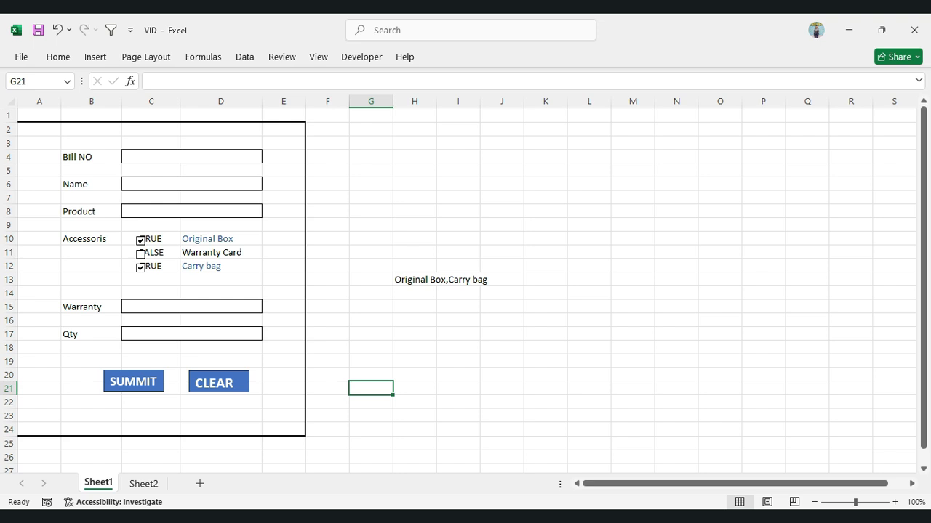
pyautogui.click(371, 170)
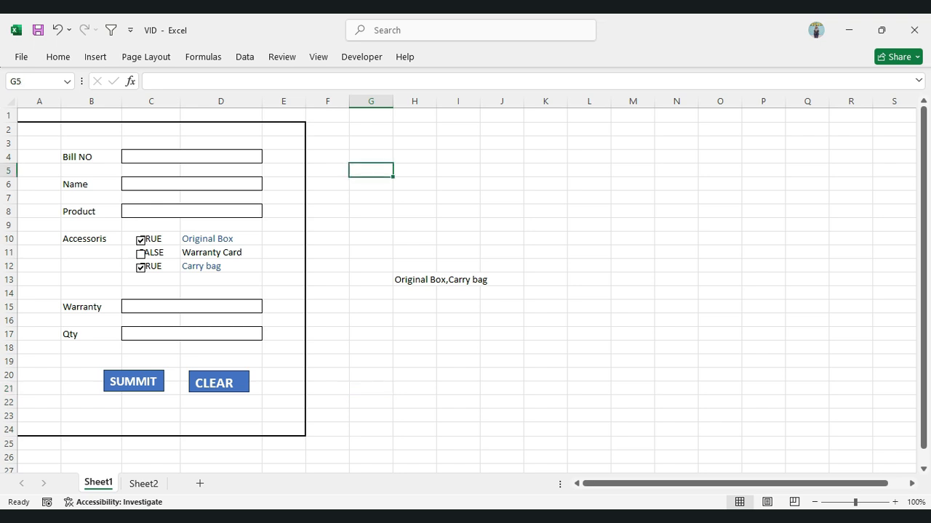
# Fill in the emptied form's Bill NO with 1 and its Name with the customer's name
pyautogui.click(192, 157)
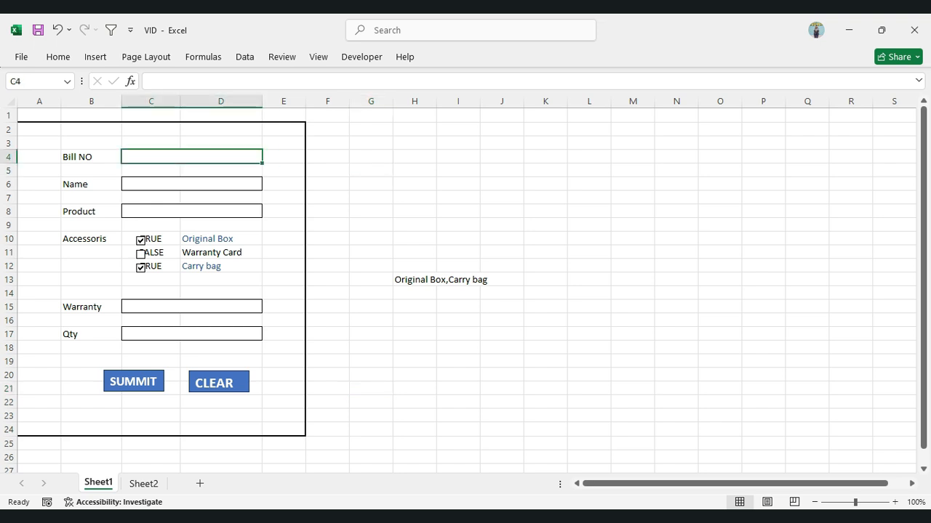
pyautogui.write('1')
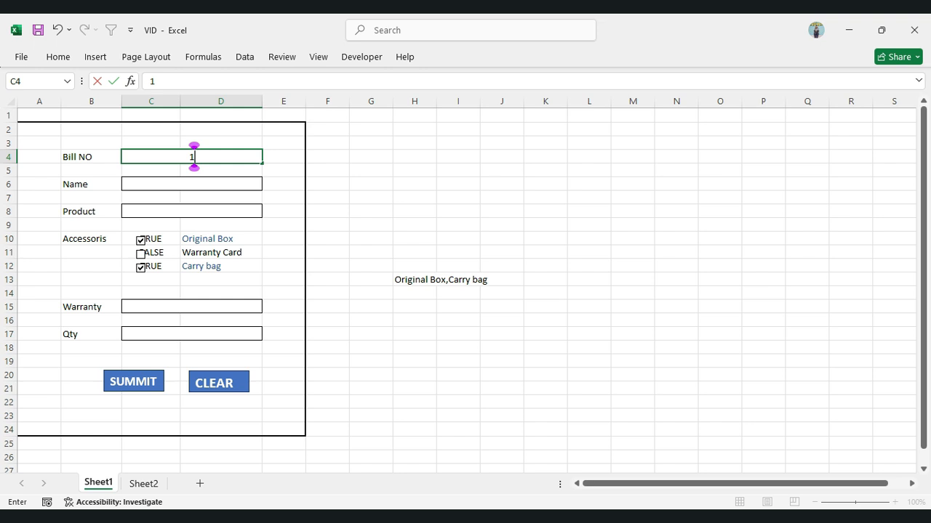
pyautogui.click(192, 184)
pyautogui.write('ra')
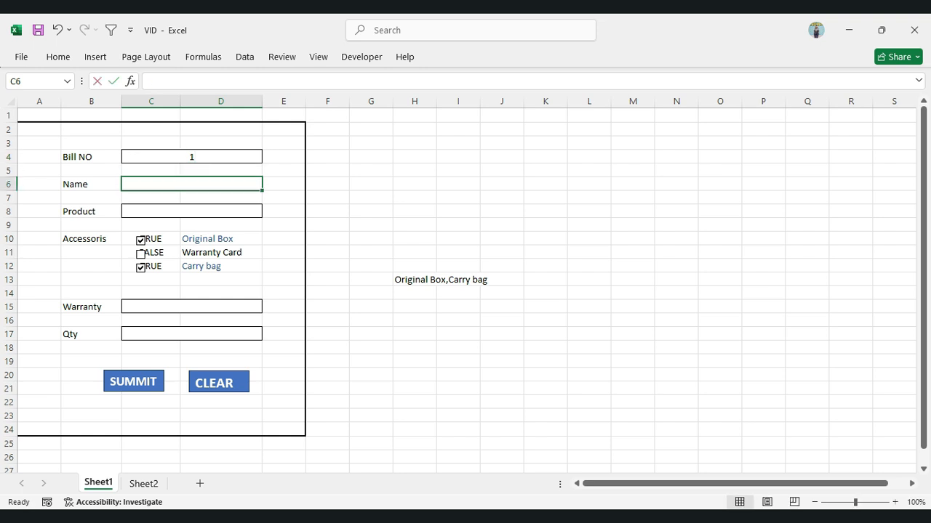
pyautogui.write('vi')
pyautogui.hotkey('ctrl', 'Return')
# Select keyboard from the Product drop-down list
pyautogui.click(192, 211)
pyautogui.hotkey('alt', 'Down')
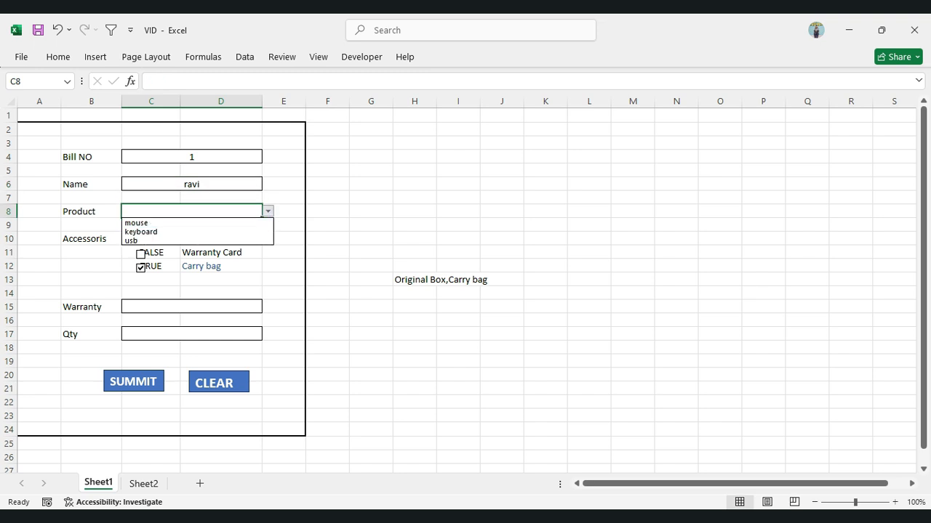
pyautogui.press('Down')
pyautogui.click(211, 232)
pyautogui.click(221, 226)
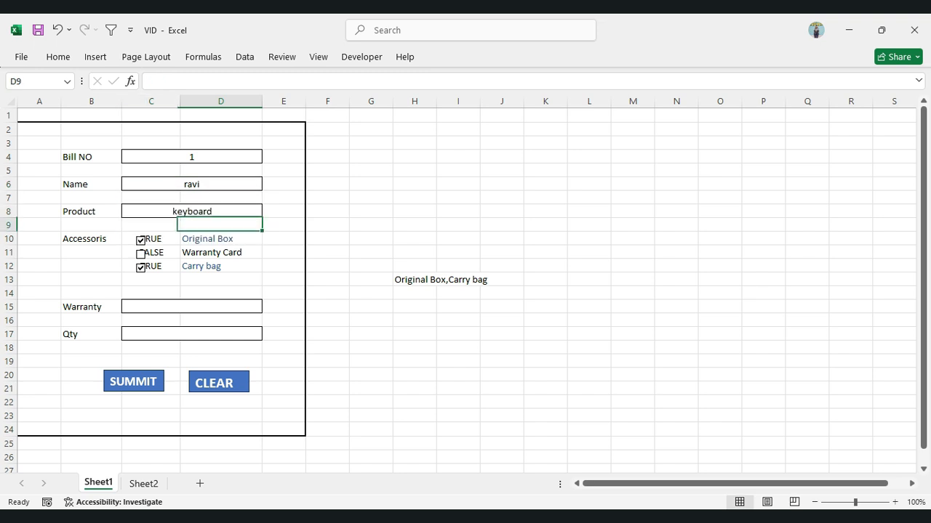
# Set the Warranty to one year and the Qty to 65
pyautogui.click(192, 307)
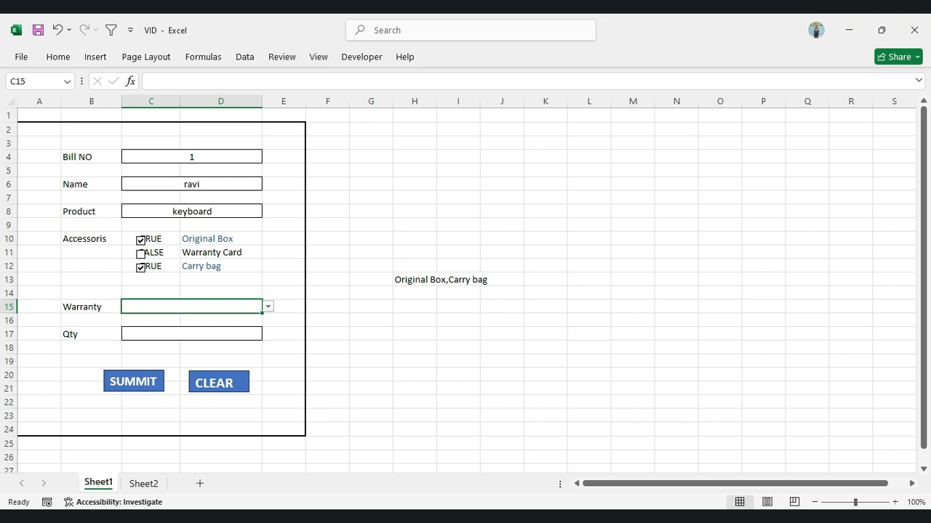
pyautogui.hotkey('alt', 'Down')
pyautogui.click(192, 319)
pyautogui.click(192, 335)
pyautogui.write('65')
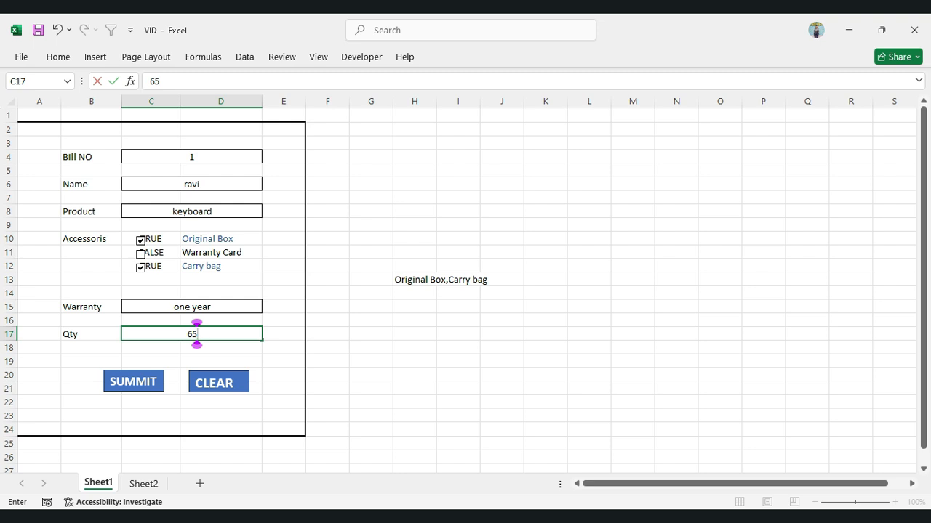
# Submit the form with the SUMMIT button and check the transferred row in Sheet2's table, returning to Sheet1
pyautogui.press('Return')
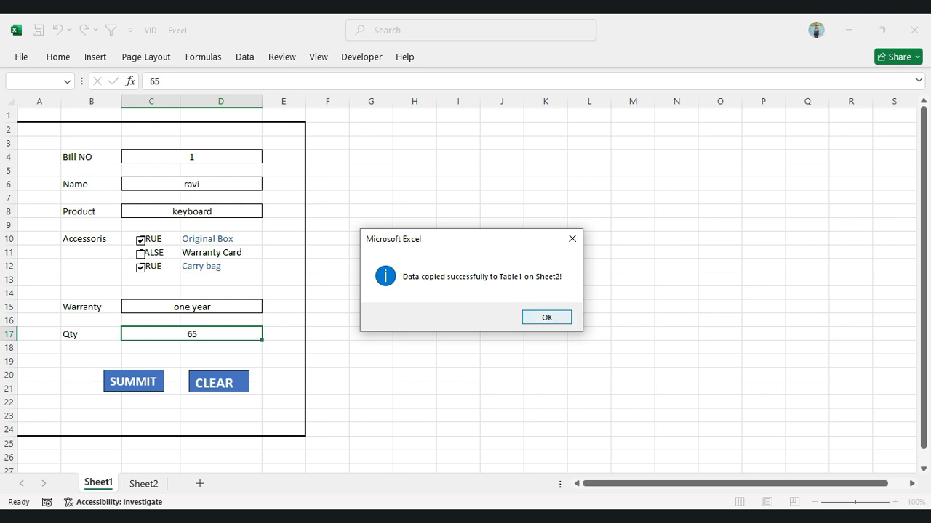
pyautogui.click(546, 317)
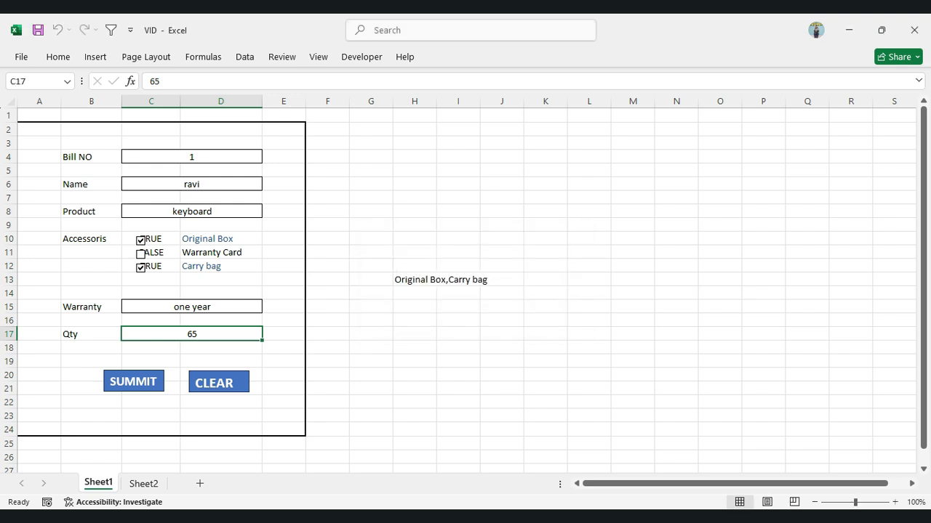
pyautogui.click(143, 484)
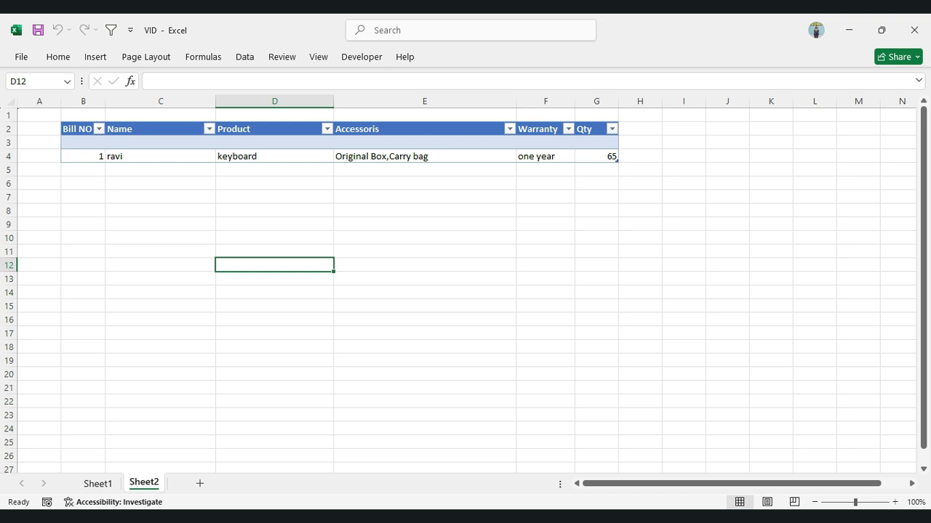
pyautogui.click(98, 483)
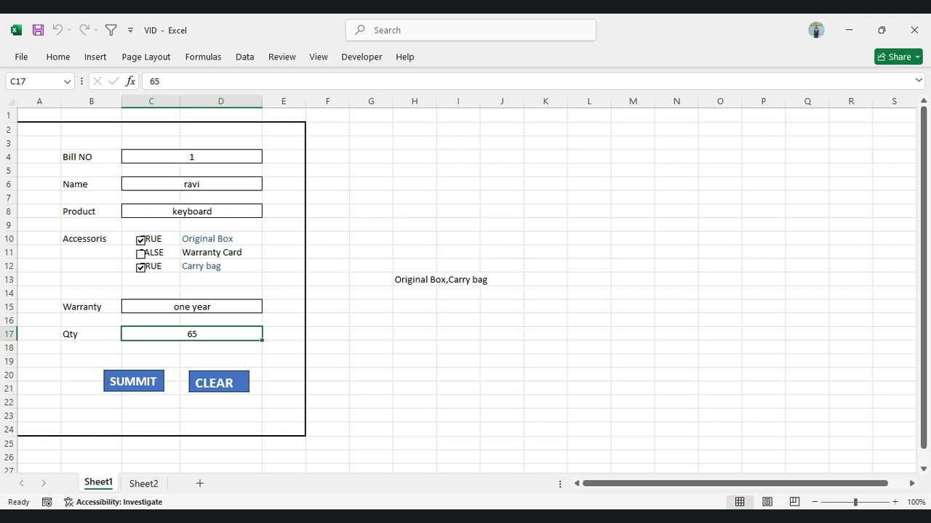
# Switch to ChatGPT, submit the prepared prompt on recording a macro that deletes C4, C6, C8, C15 and C17 on Sheet1, and read the answer
pyautogui.hotkey('alt', 'Tab')
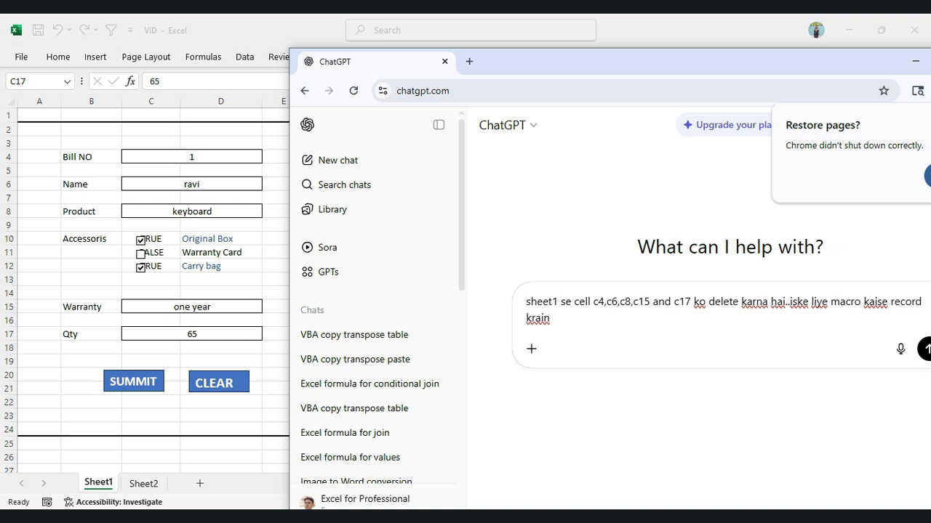
pyautogui.moveTo(652, 61); pyautogui.dragTo(471, 16)
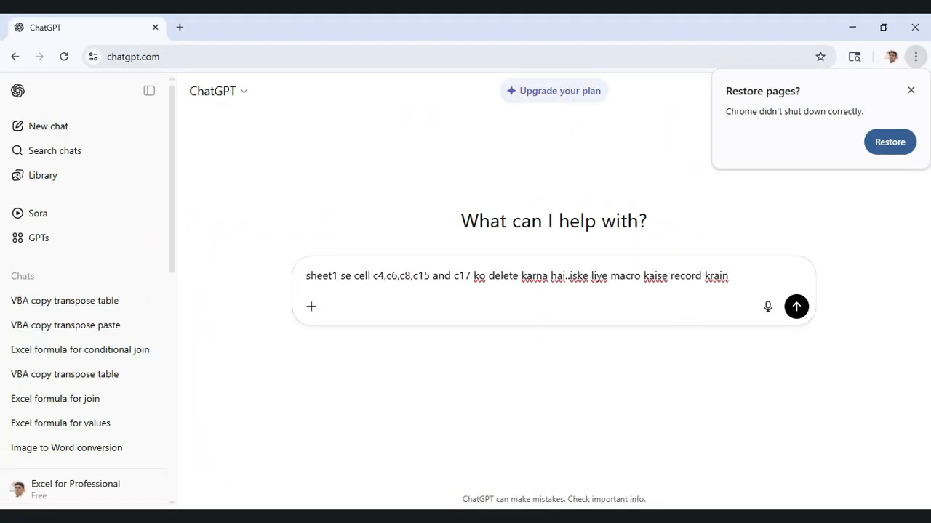
pyautogui.press('Return')
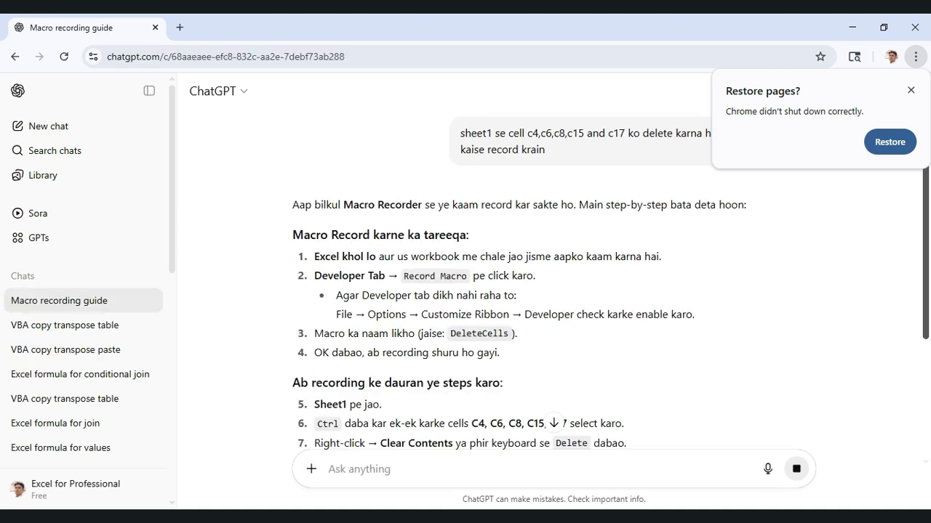
pyautogui.moveTo(925, 225); pyautogui.dragTo(926, 268)
# Switch back to Excel and start recording a macro named abc, stored in This Workbook
pyautogui.click(852, 27)
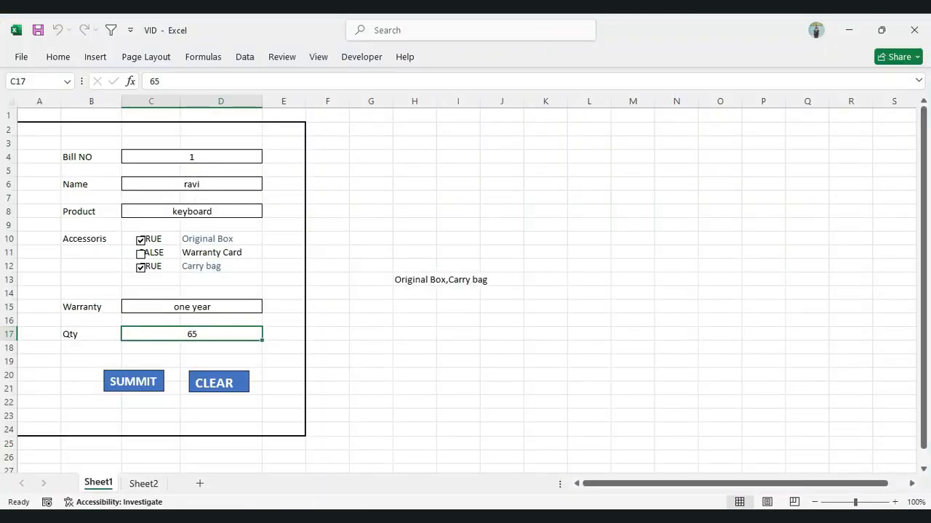
pyautogui.click(318, 57)
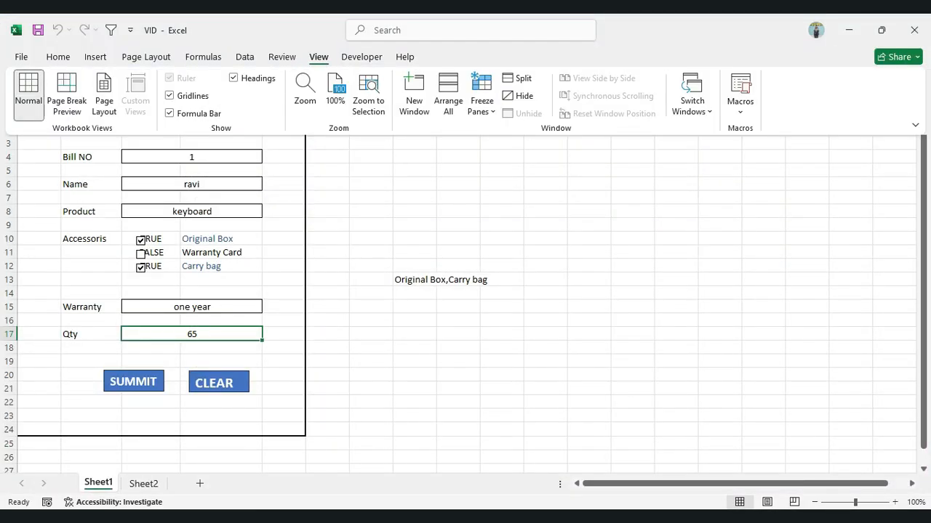
pyautogui.click(740, 95)
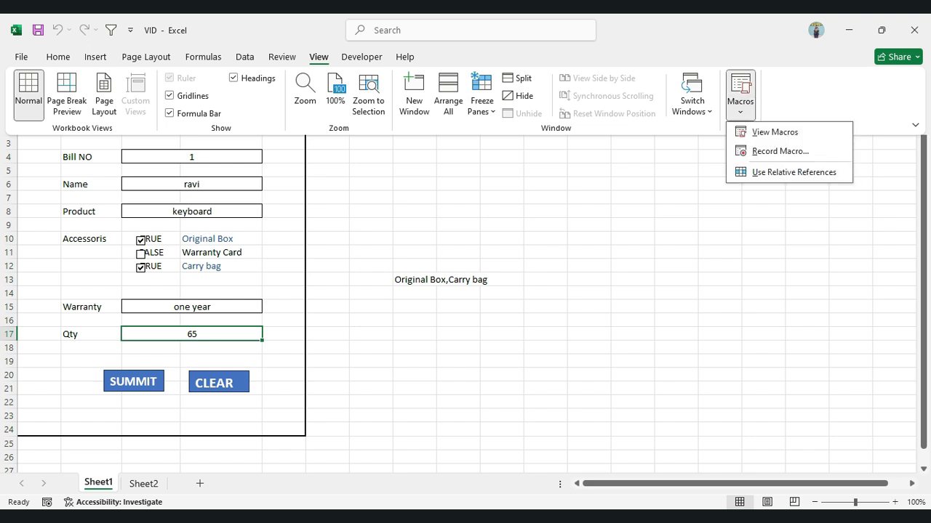
pyautogui.click(780, 151)
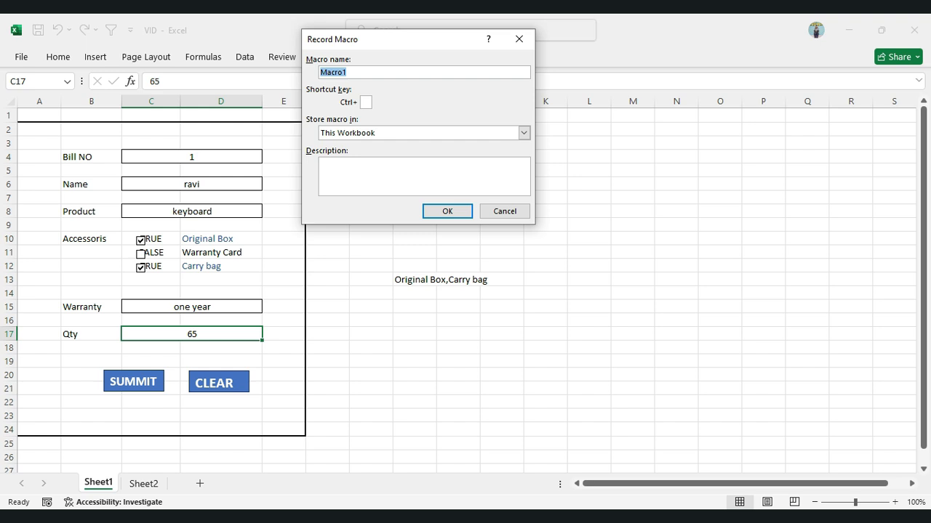
pyautogui.write('abc')
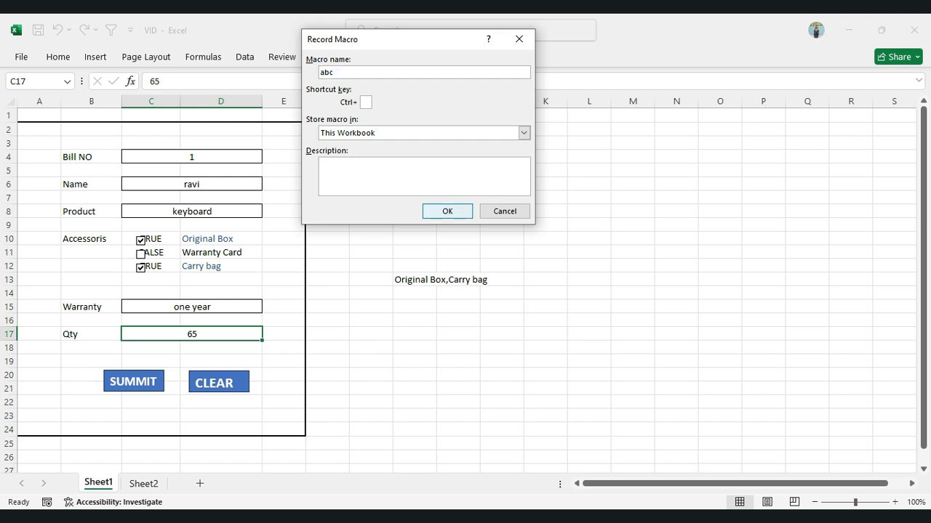
pyautogui.click(447, 211)
# Delete the Bill NO, Name, Product, Warranty and Qty entries in C4, C6, C8, C15 and C17 while the macro records
pyautogui.click(192, 158)
pyautogui.press('Delete')
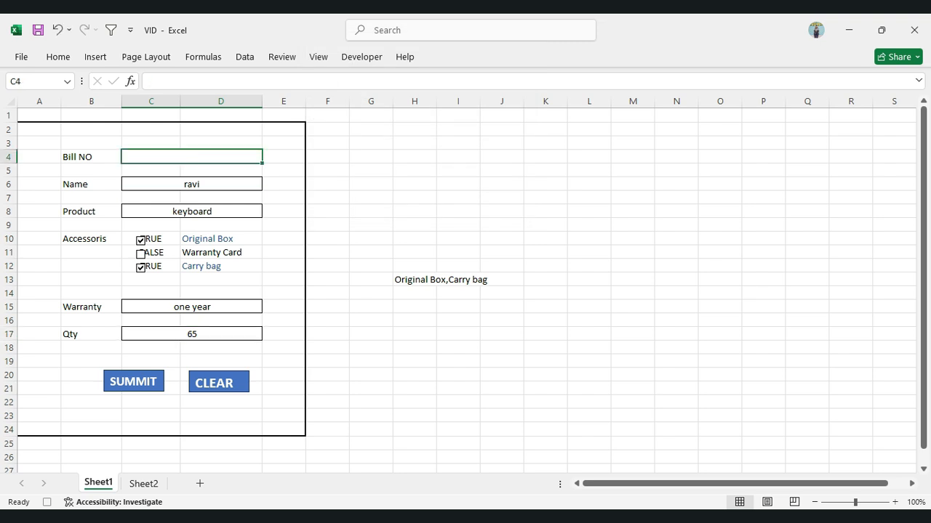
pyautogui.click(192, 184)
pyautogui.press('Delete')
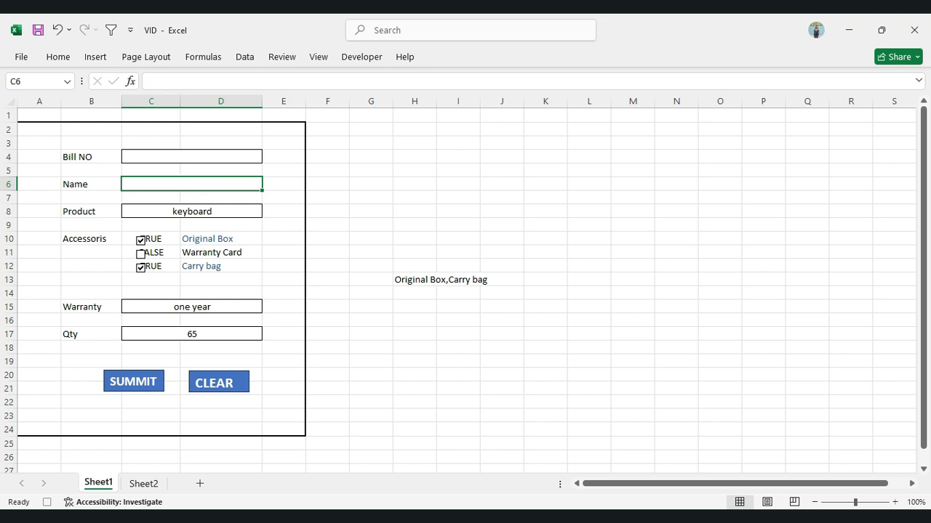
pyautogui.click(192, 212)
pyautogui.press('Delete')
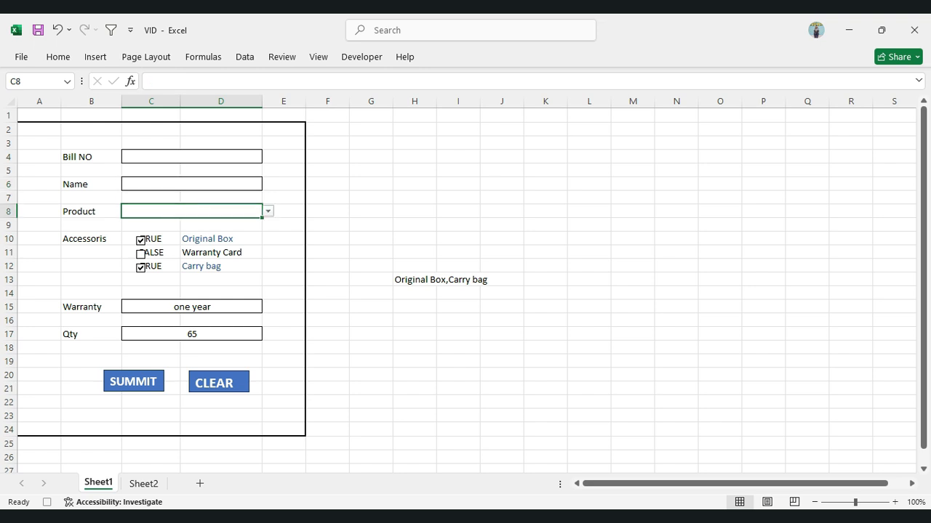
pyautogui.click(192, 307)
pyautogui.press('Delete')
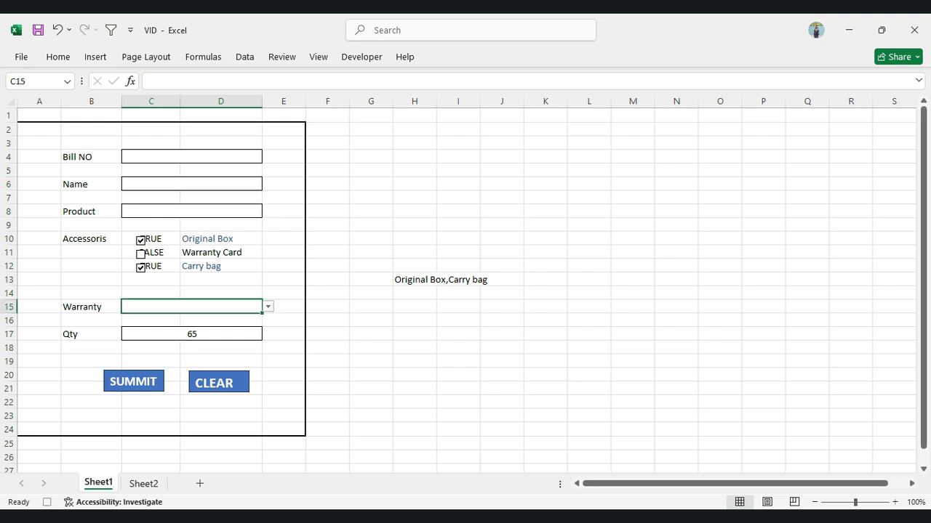
pyautogui.click(192, 334)
pyautogui.press('Delete')
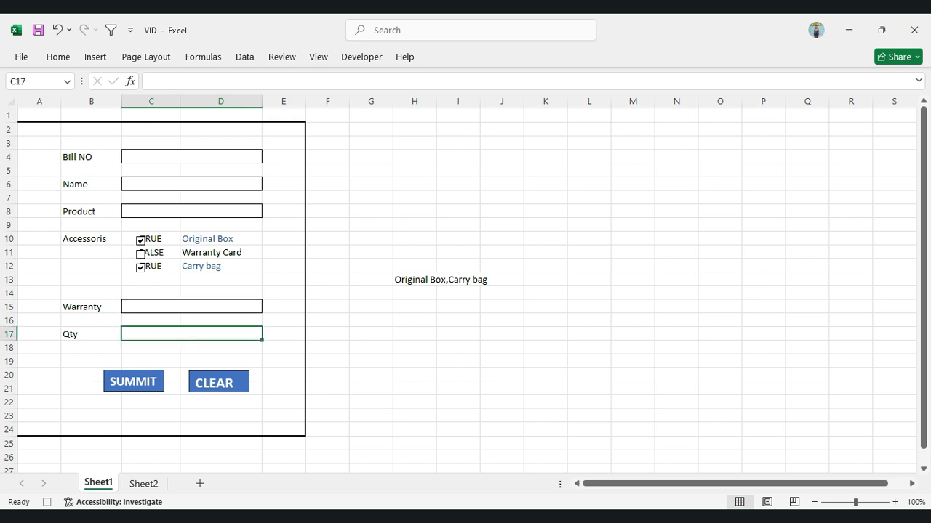
# Select the Bill NO cell C4 as the macro's final position and stop recording
pyautogui.click(192, 157)
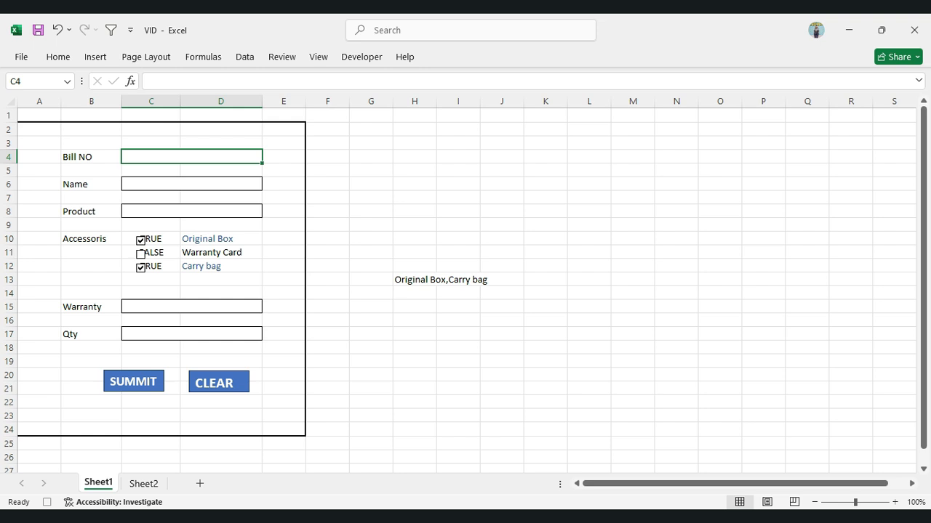
pyautogui.click(318, 56)
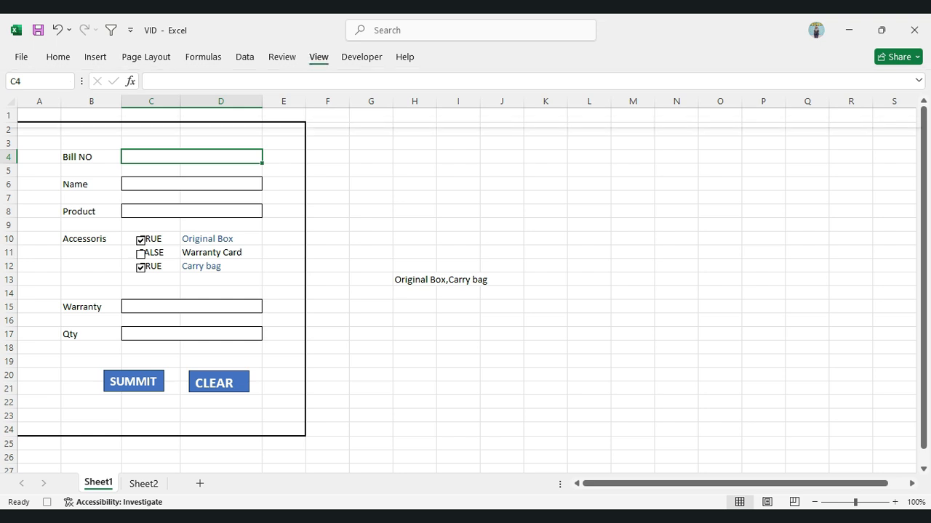
pyautogui.click(740, 102)
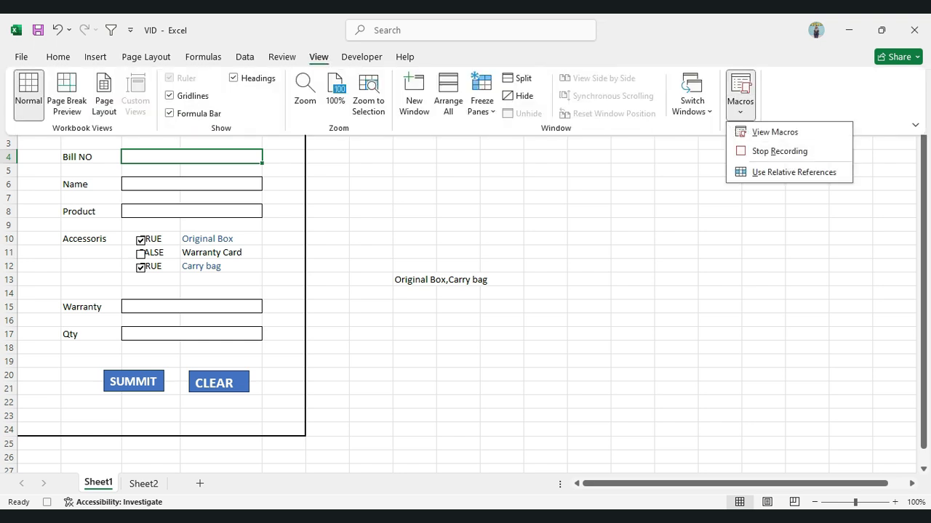
pyautogui.click(780, 151)
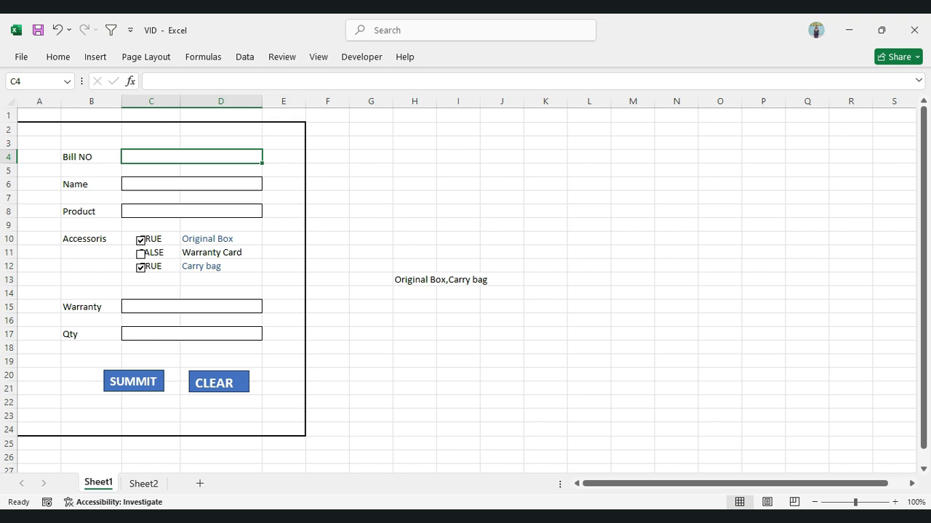
# Assign the macro abc to the CLEAR button and deselect the shape
pyautogui.rightClick(218, 384)
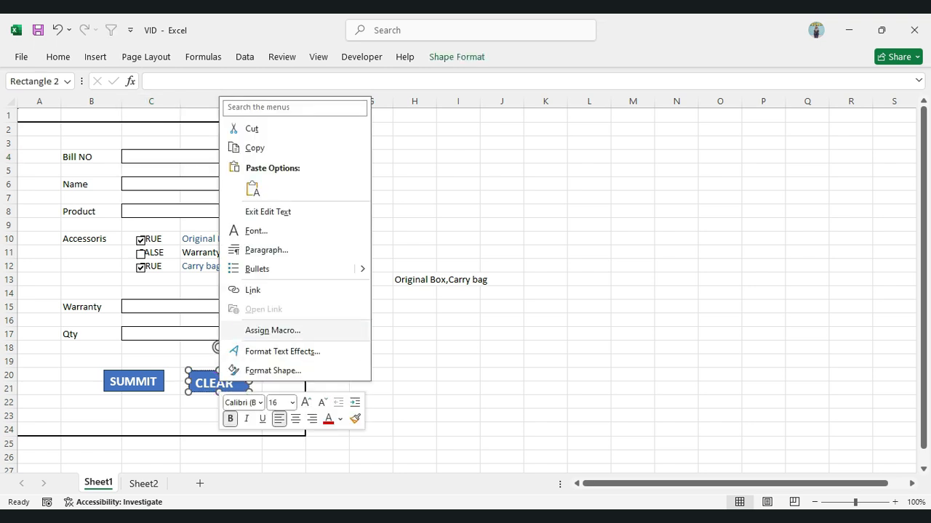
pyautogui.click(273, 330)
pyautogui.moveTo(260, 212); pyautogui.dragTo(379, 123)
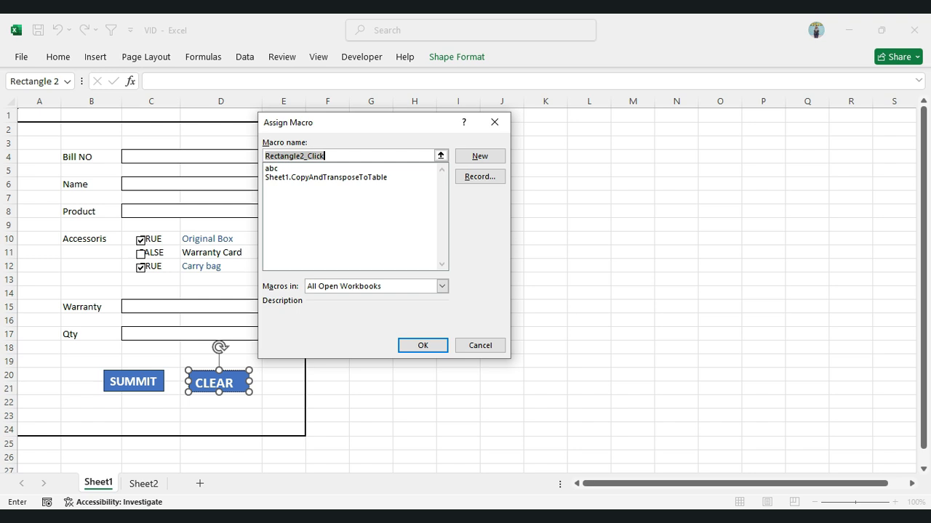
pyautogui.click(272, 169)
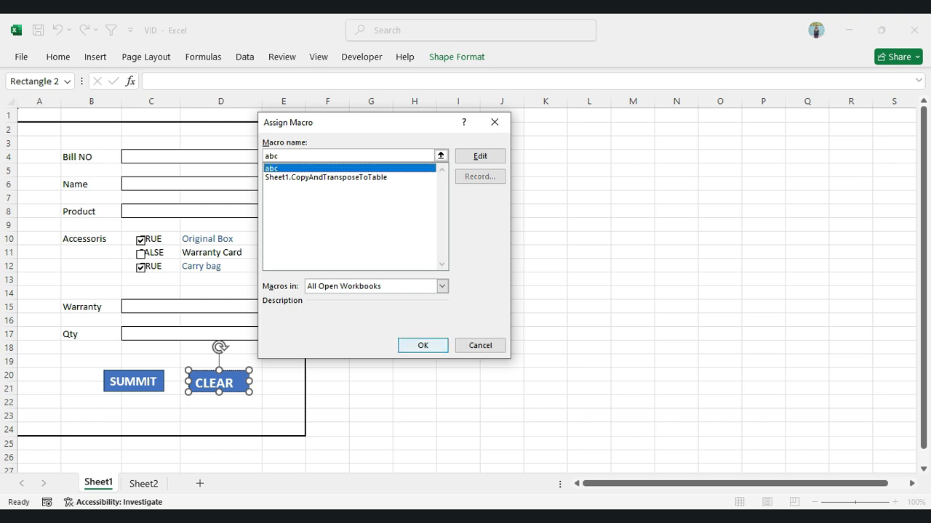
pyautogui.click(423, 345)
pyautogui.click(418, 360)
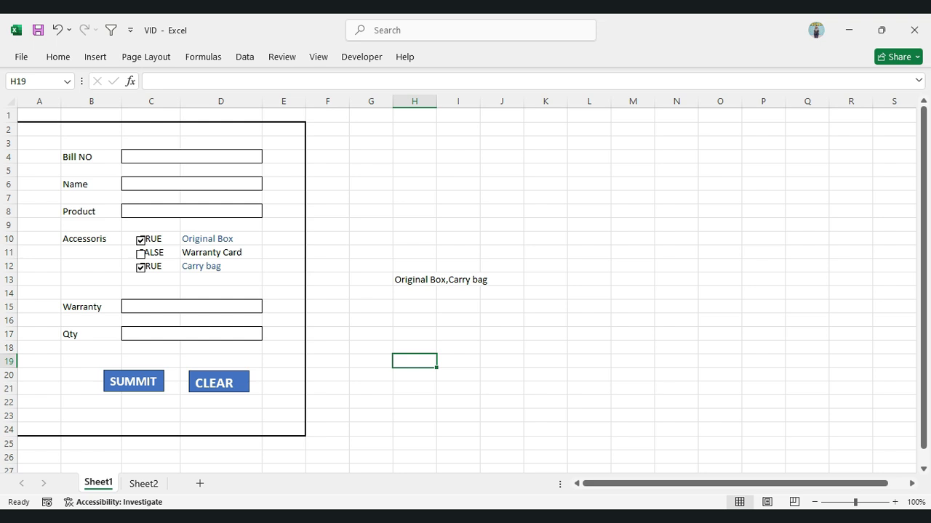
# Enter 2 as the Bill NO and fill in the customer's name
pyautogui.click(192, 157)
pyautogui.write('2')
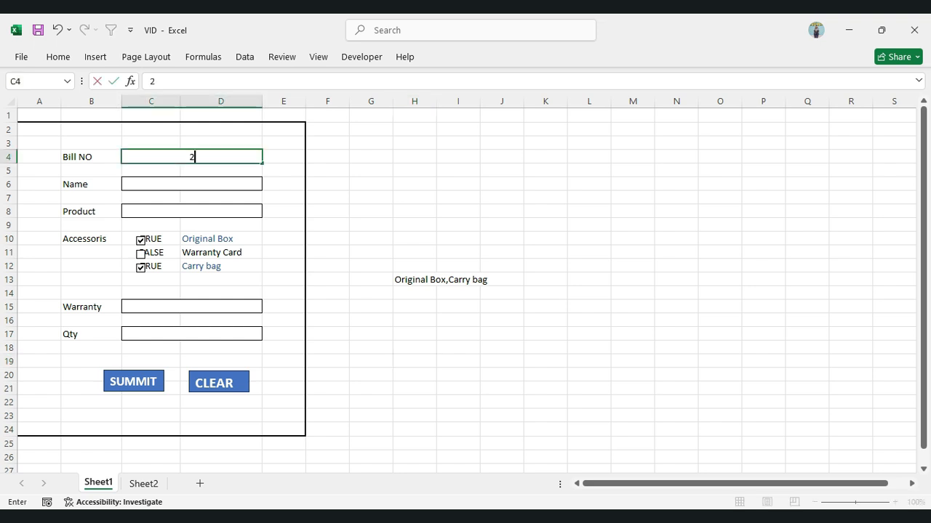
pyautogui.click(191, 184)
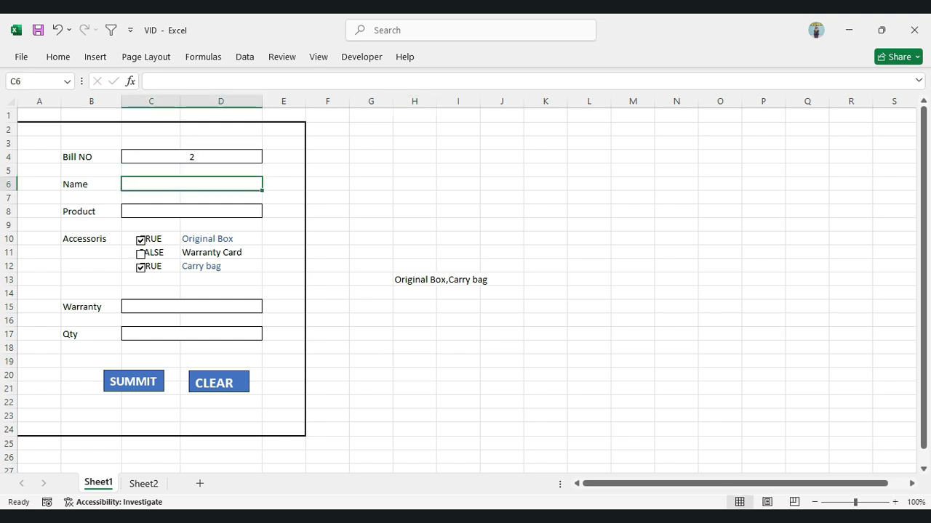
pyautogui.write('kashif')
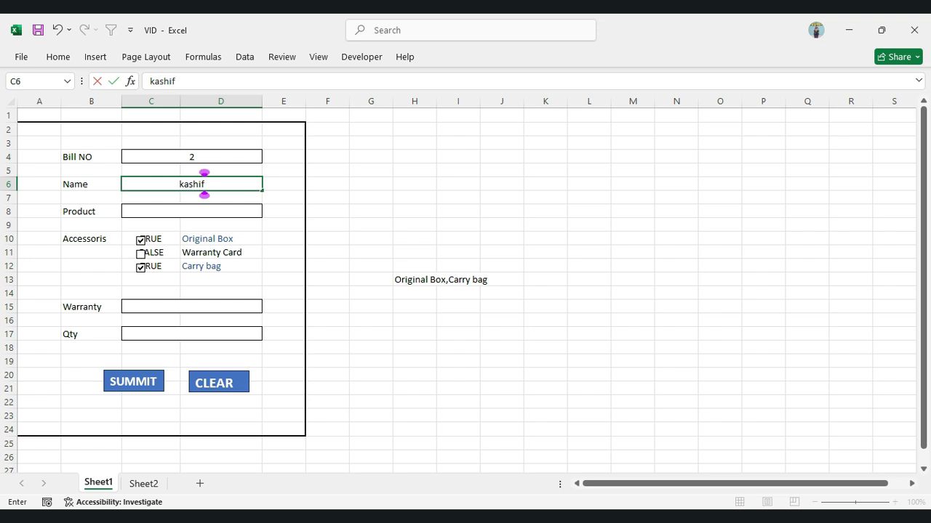
# Choose usb as the Product and uncheck the Original Box accessory
pyautogui.click(191, 211)
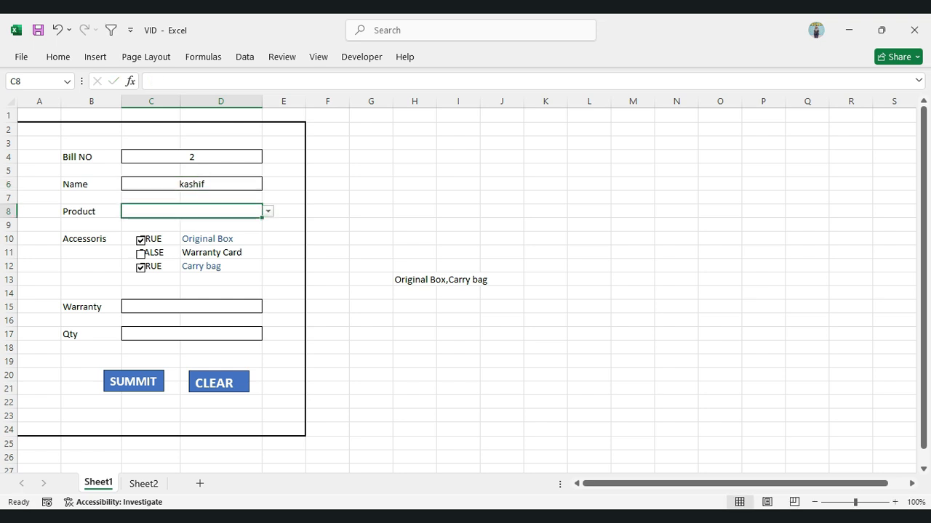
pyautogui.hotkey('alt', 'Down')
pyautogui.press('Down')
pyautogui.press('Down')
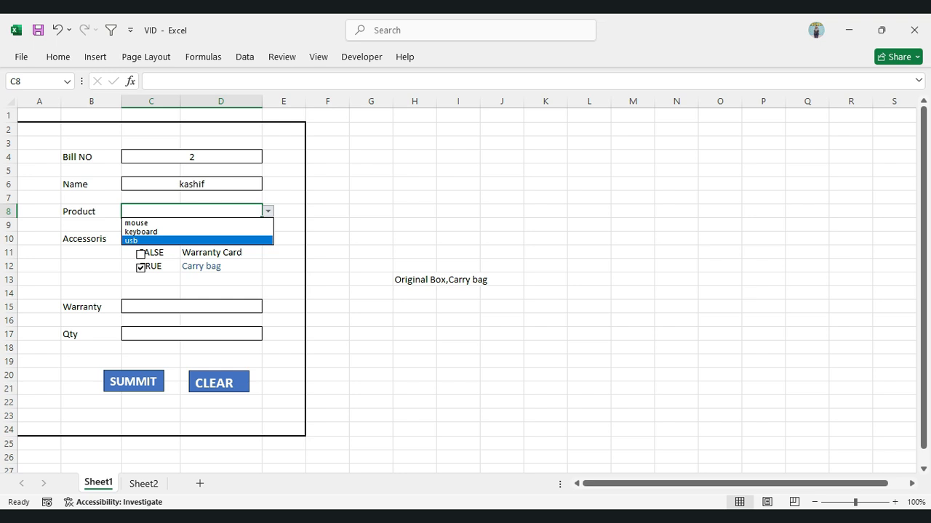
pyautogui.press('Return')
pyautogui.click(141, 241)
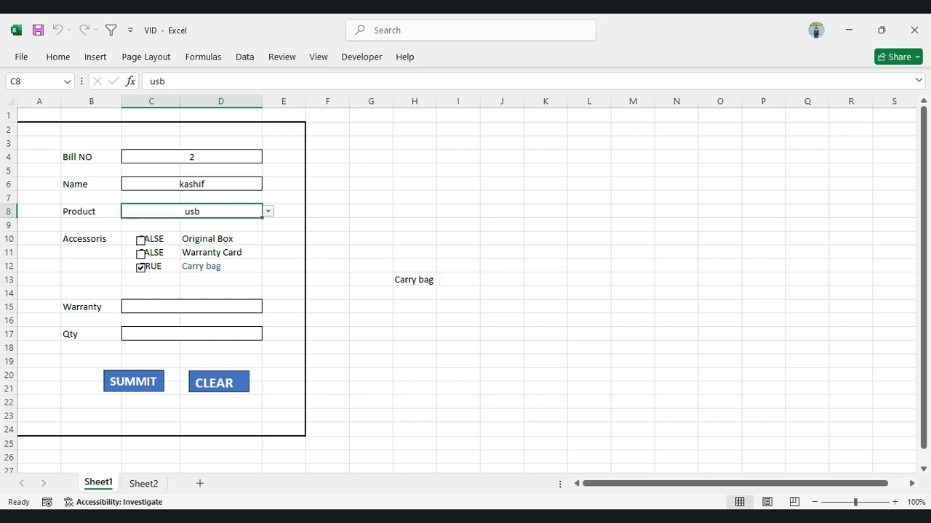
# Set the Warranty to 6 month and enter 10 as the Qty
pyautogui.click(192, 307)
pyautogui.click(268, 307)
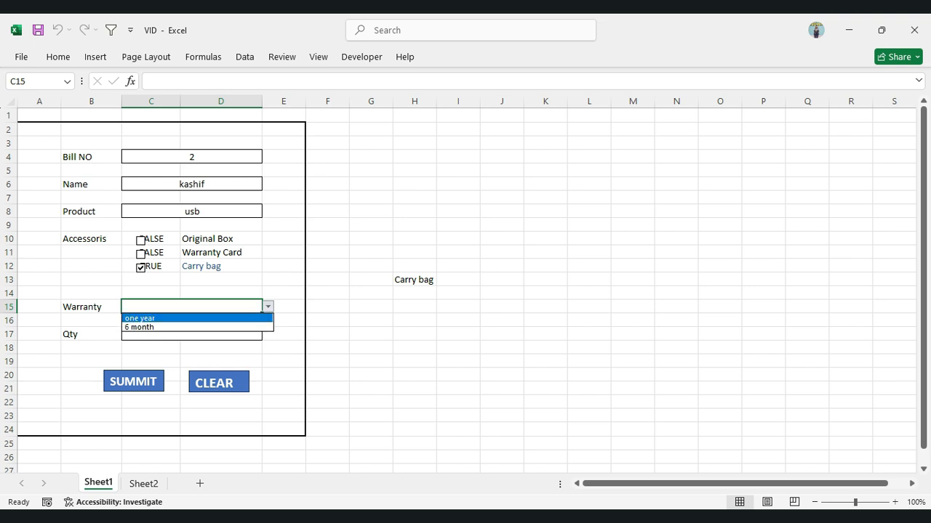
pyautogui.click(191, 327)
pyautogui.click(191, 335)
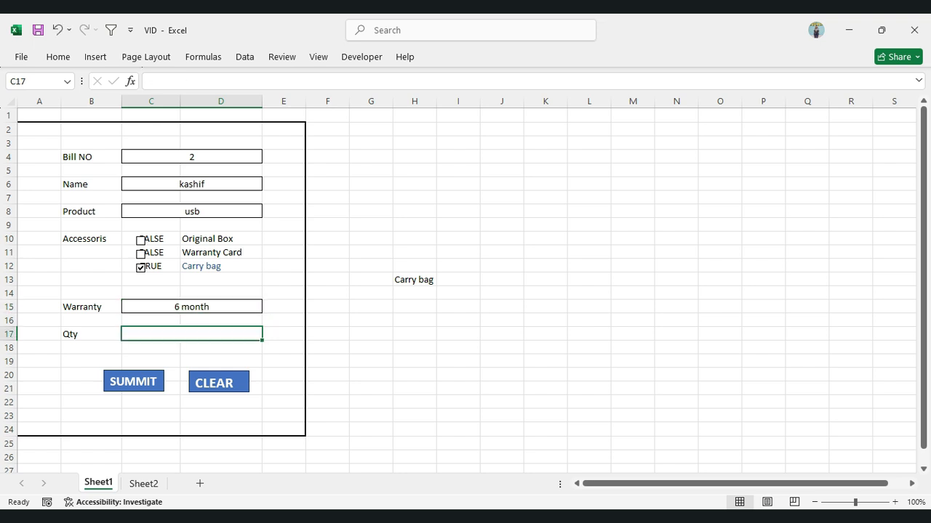
pyautogui.write('10')
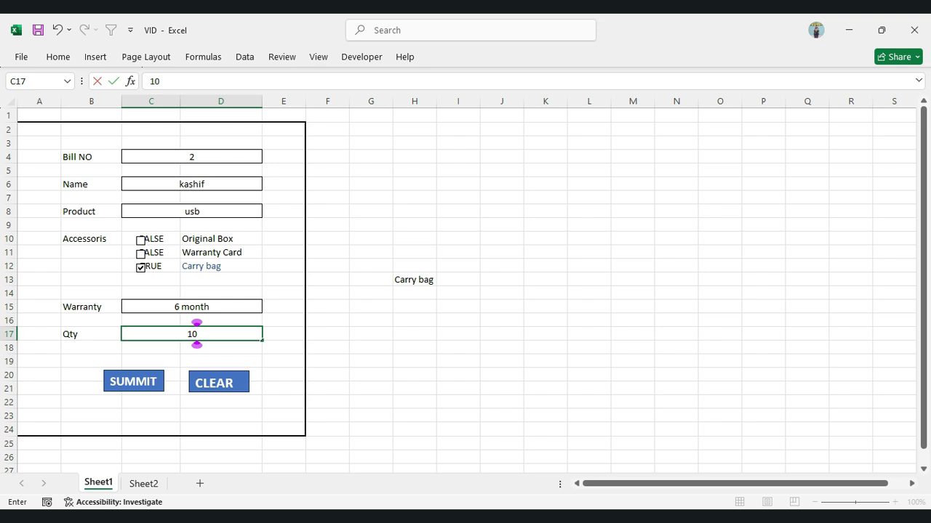
# Submit the form with the SUMMIT button, dismiss the notice and check the transferred row in Sheet2's table
pyautogui.press('Return')
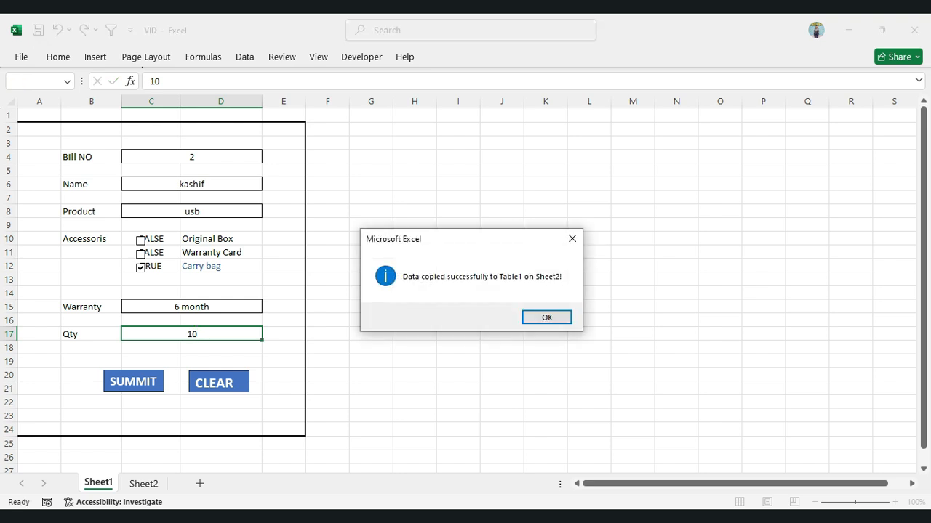
pyautogui.press('Return')
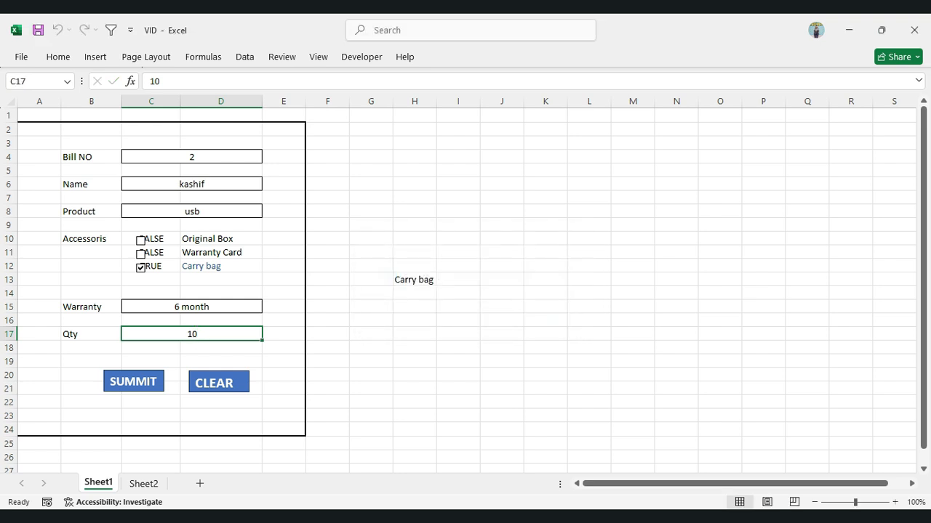
pyautogui.click(143, 483)
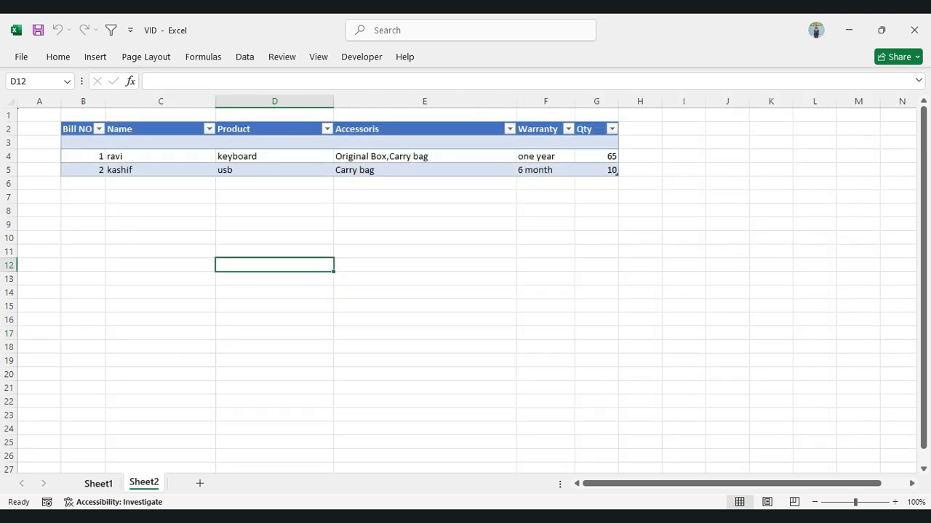
# Return to Sheet1 and empty the form with the CLEAR button, leaving an empty cell outside the form selected
pyautogui.click(98, 483)
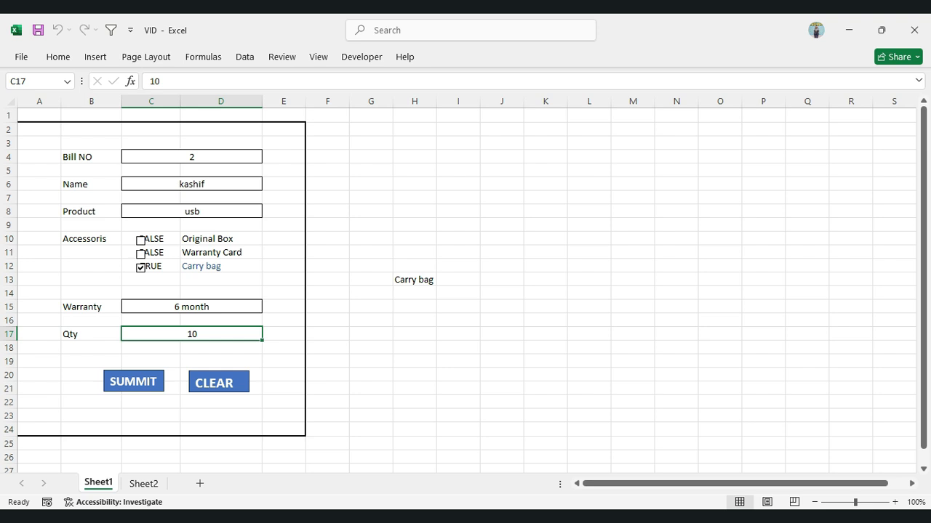
pyautogui.click(219, 383)
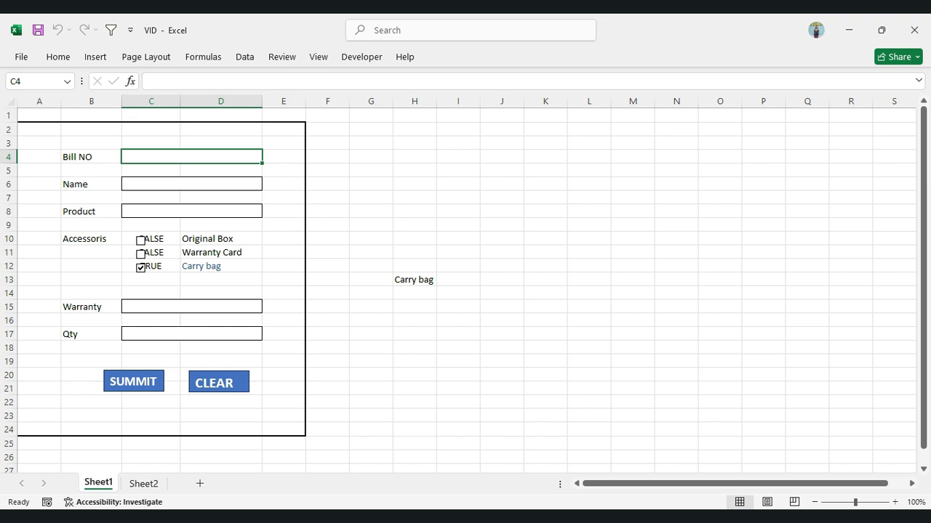
pyautogui.click(371, 211)
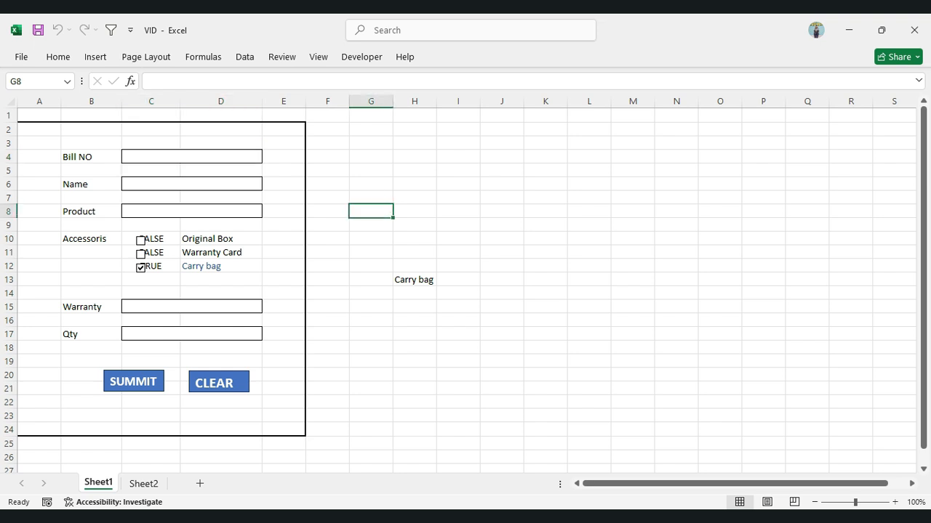